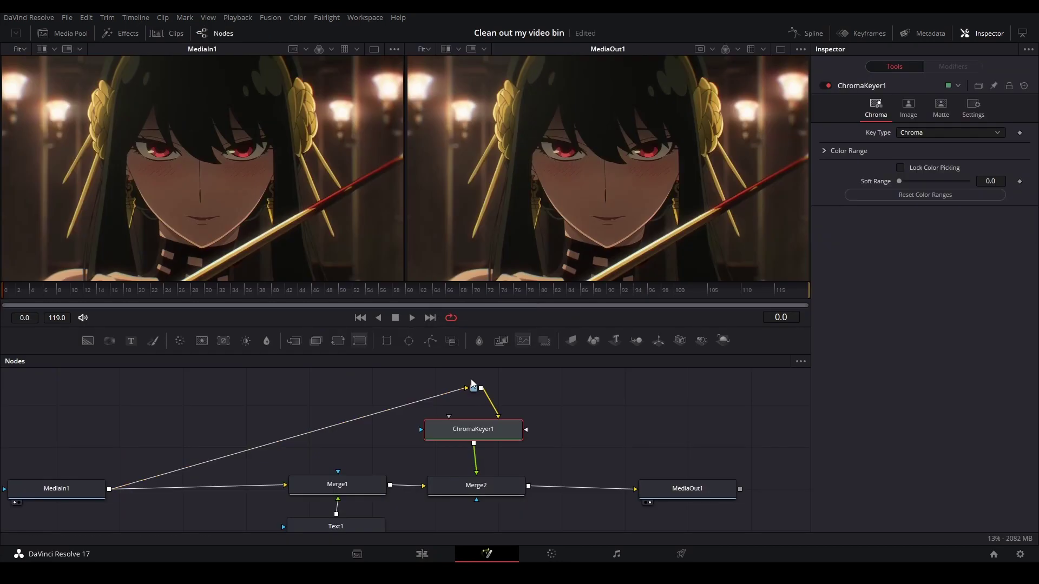
# View ChromaKeyer1 and sample the brown background on both sides of the black-haired character to key it out.
pyautogui.press('1')
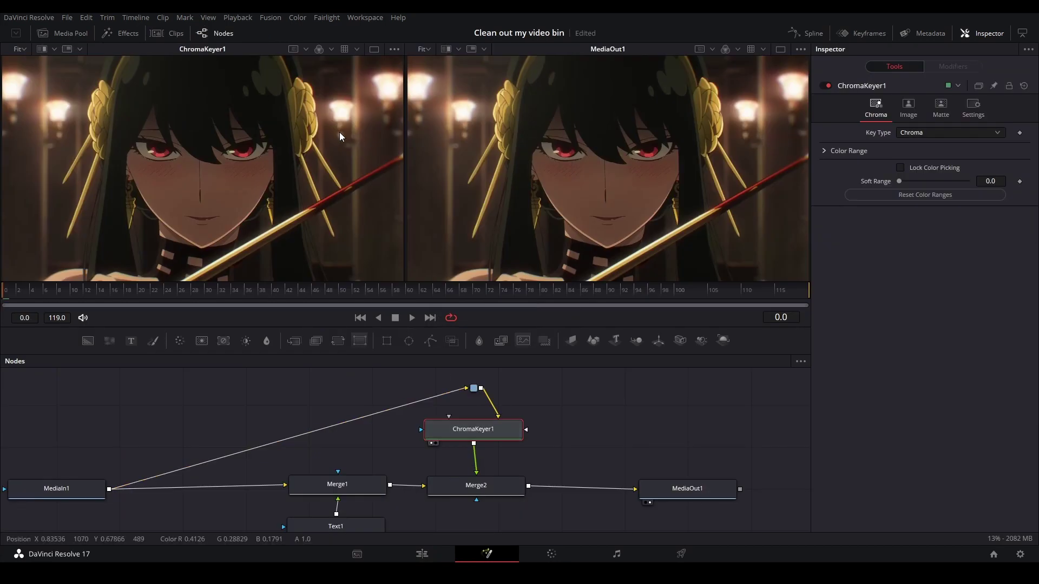
pyautogui.moveTo(352, 144); pyautogui.dragTo(388, 162)
pyautogui.moveTo(47, 207); pyautogui.dragTo(65, 224)
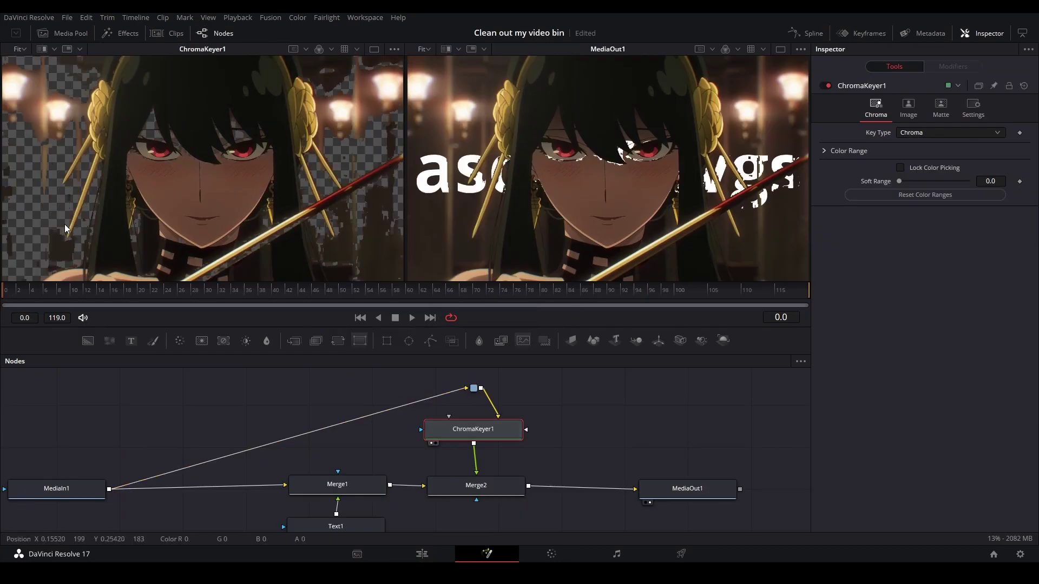
pyautogui.moveTo(361, 215); pyautogui.dragTo(387, 247)
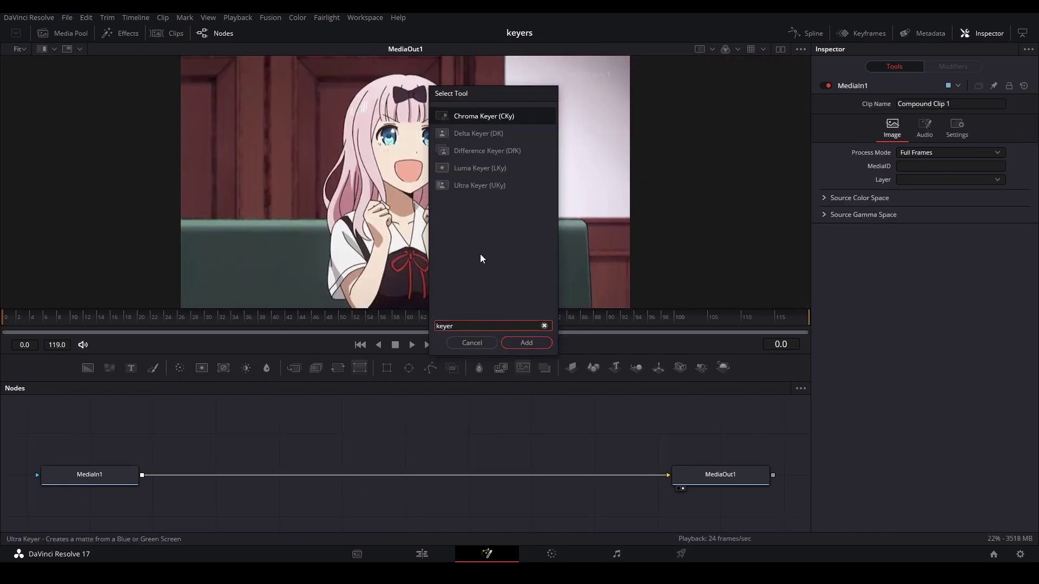
# Add a Chroma Keyer node, feed MediaIn1 into it, and show its output in the viewer.
pyautogui.press('Return')
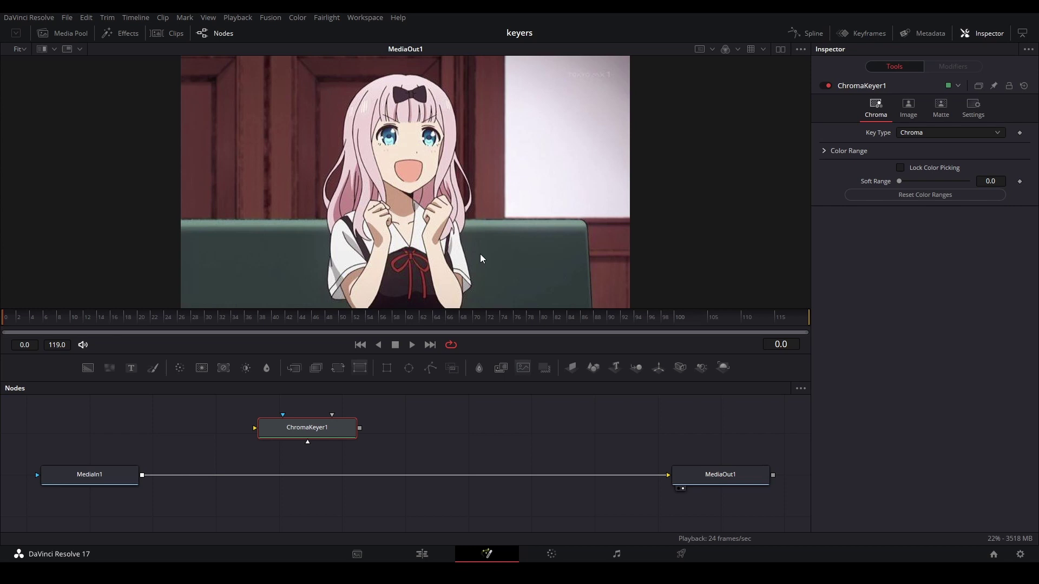
pyautogui.moveTo(142, 475); pyautogui.dragTo(296, 427)
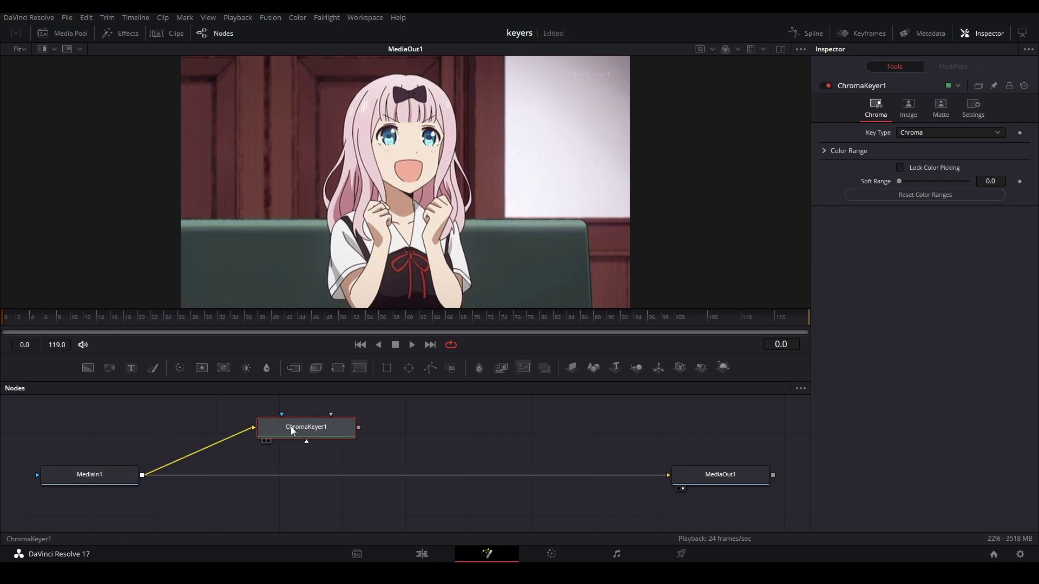
pyautogui.press('1')
pyautogui.moveTo(411, 417); pyautogui.dragTo(445, 416)
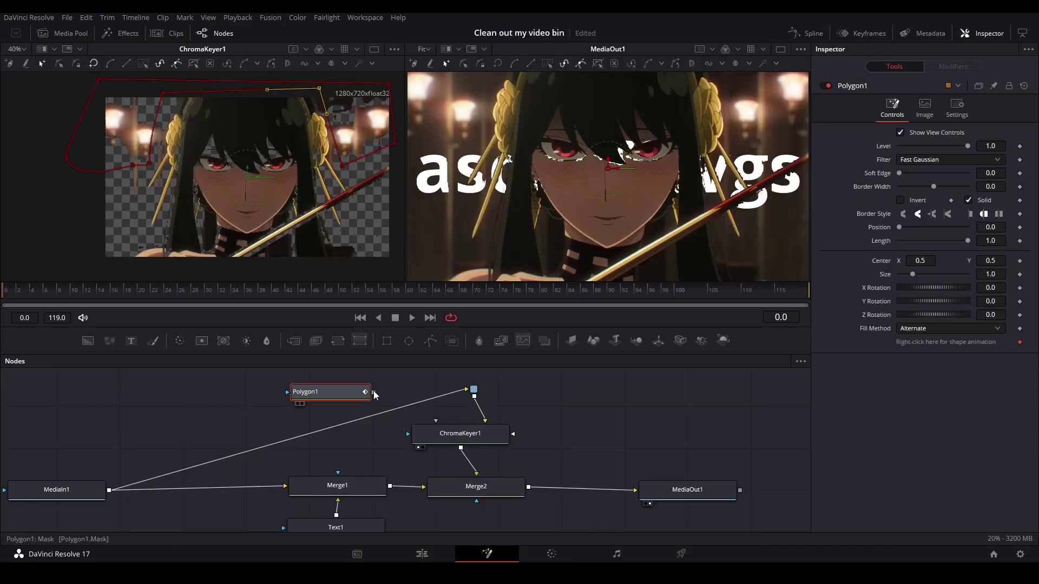
# Connect Polygon1 to ChromaKeyer1's garbage matte input to mask out the lamps, and move the mask node closer to the keyer.
pyautogui.moveTo(373, 391); pyautogui.dragTo(457, 443)
pyautogui.click(492, 471)
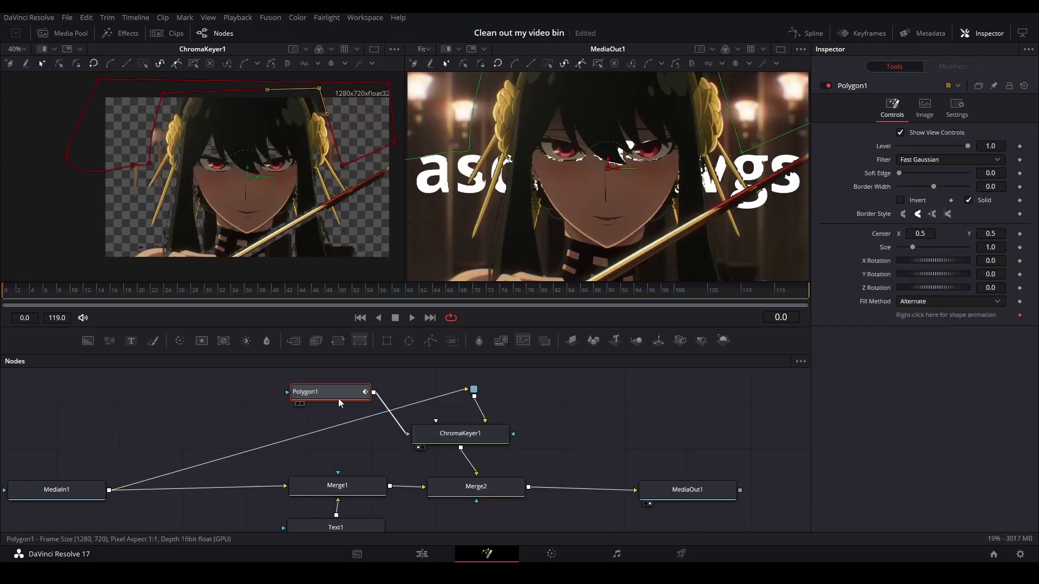
pyautogui.moveTo(339, 399); pyautogui.dragTo(393, 392)
pyautogui.click(444, 392)
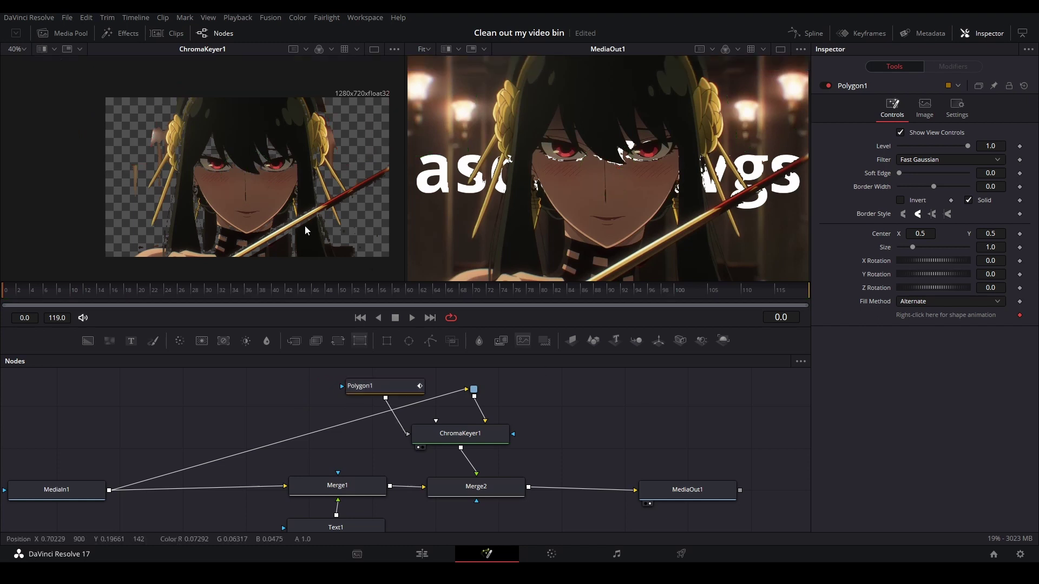
pyautogui.hotkey('ctrl', 'f')
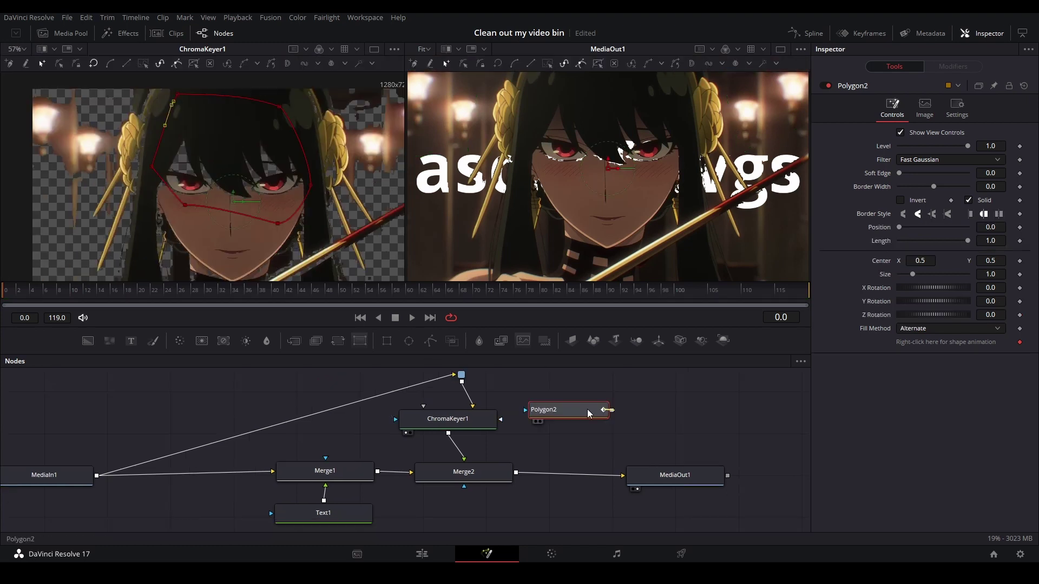
# Connect Polygon2 to ChromaKeyer1's solid matte input to restore the keyed-out areas around the eyes.
pyautogui.moveTo(611, 409); pyautogui.dragTo(467, 431)
pyautogui.click(523, 447)
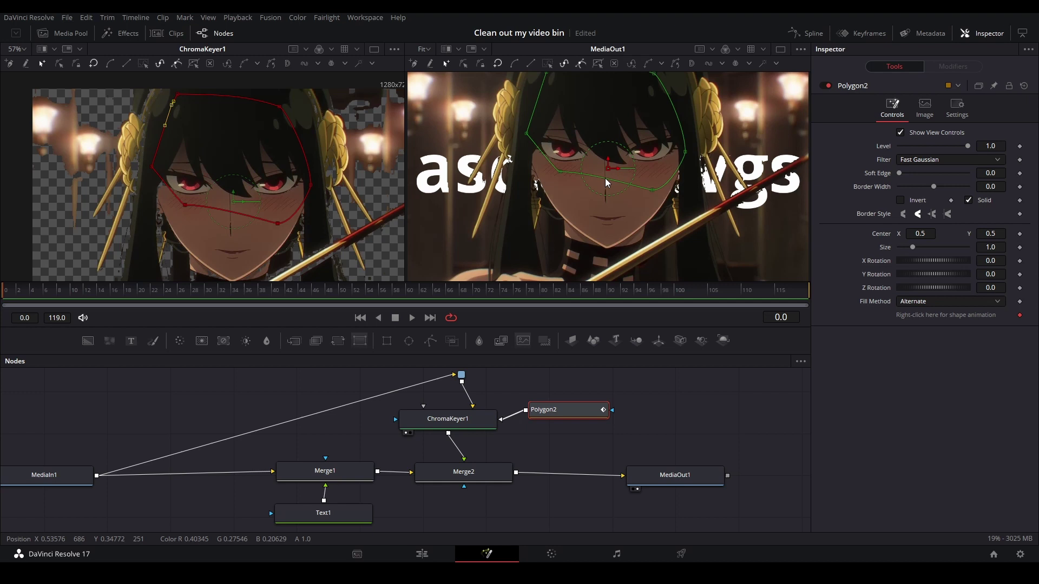
pyautogui.click(644, 417)
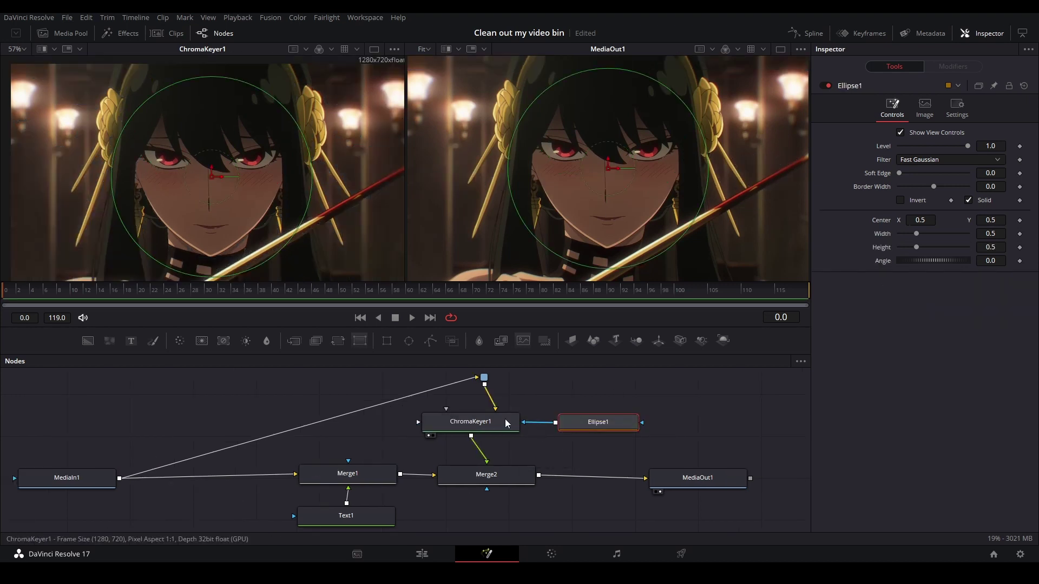
# Select the Ellipse1 mask feeding ChromaKeyer1 and shift it leftward across the character's face.
pyautogui.click(151, 238)
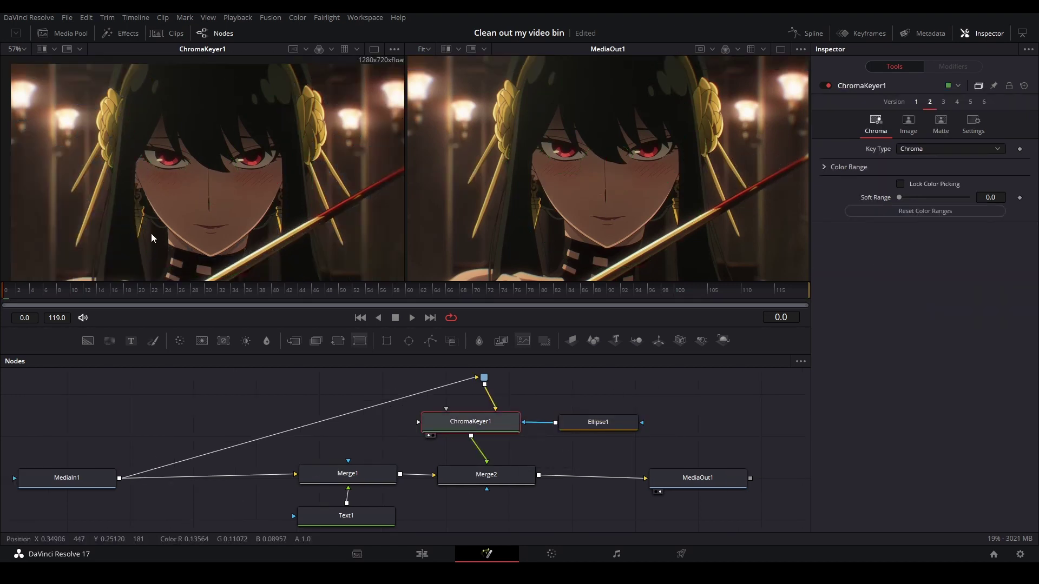
pyautogui.click(598, 422)
pyautogui.moveTo(221, 178); pyautogui.dragTo(172, 179)
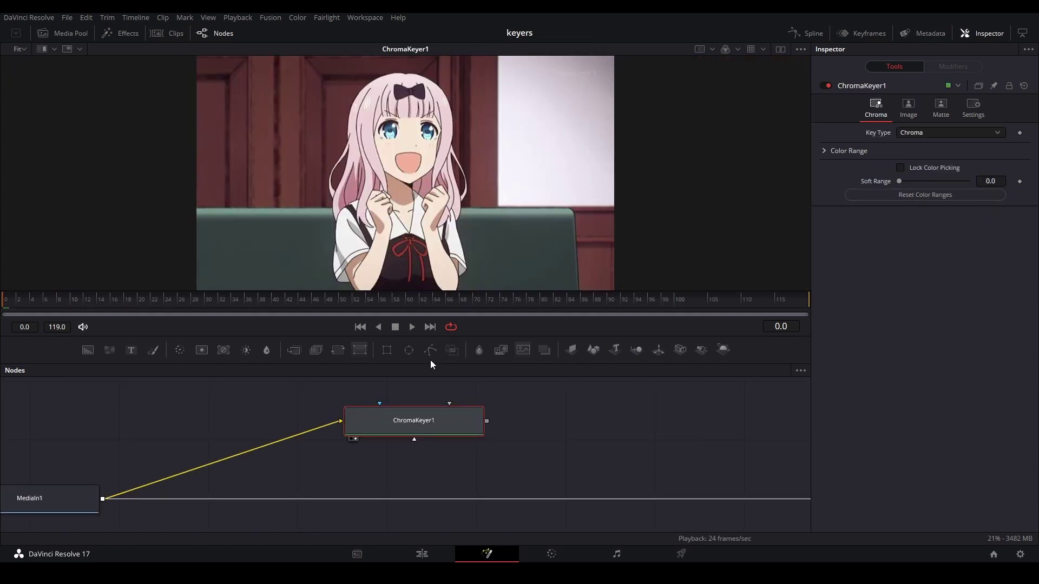
# Add a Polygon mask below ChromaKeyer1 and start its outline along the pink-haired character's left edge, from the image's lower border.
pyautogui.moveTo(428, 352); pyautogui.dragTo(432, 476)
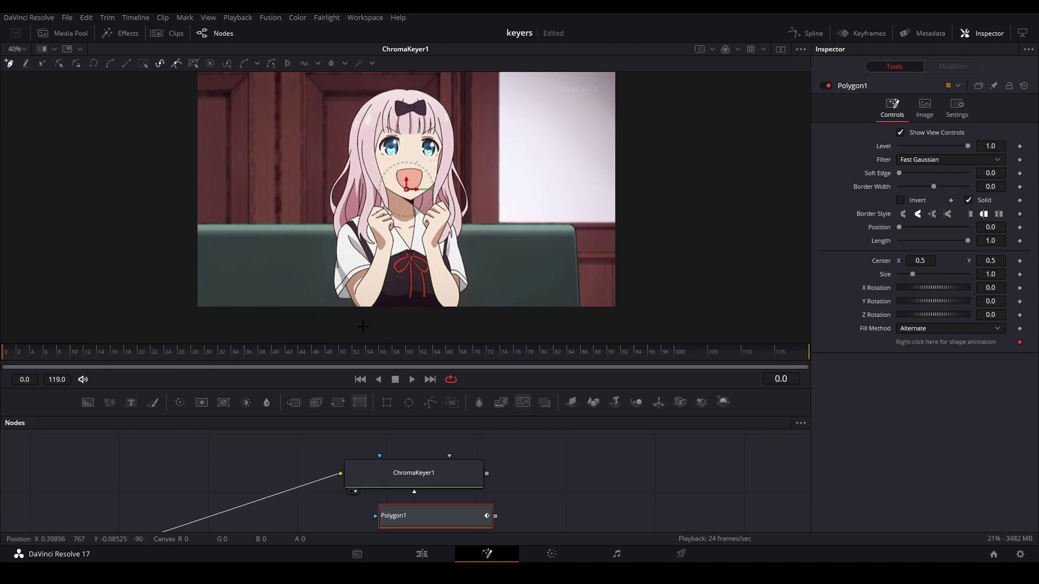
pyautogui.scroll(1, 354, 313)
pyautogui.click(335, 307)
pyautogui.click(325, 274)
pyautogui.click(320, 257)
pyautogui.click(313, 170)
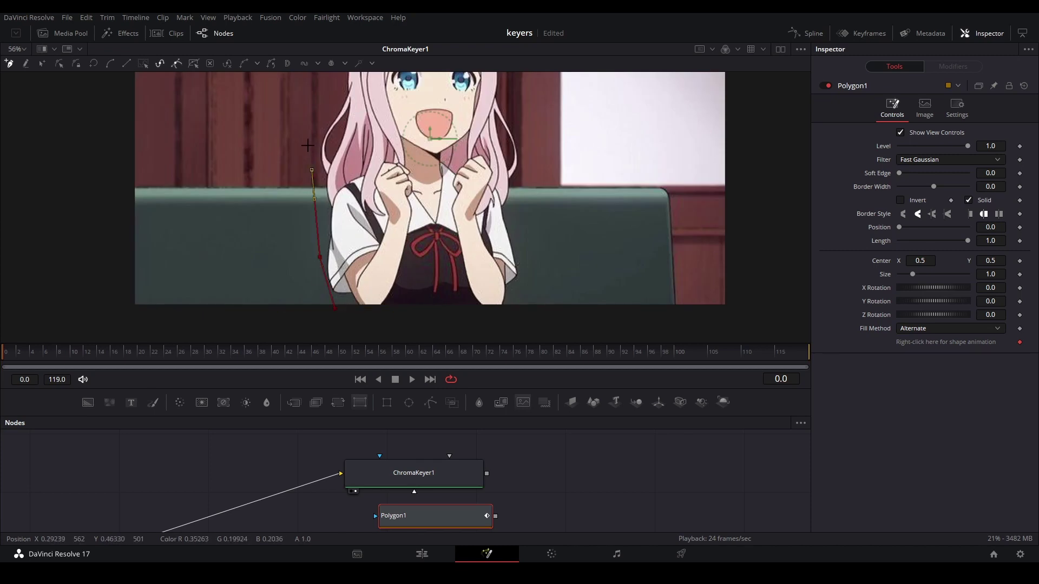
# Continue the polygon outline up the left side of the pink hair and over the top of the head.
pyautogui.moveTo(313, 171); pyautogui.dragTo(303, 252)
pyautogui.click(308, 193)
pyautogui.moveTo(309, 191); pyautogui.dragTo(309, 220)
pyautogui.click(323, 176)
pyautogui.click(330, 154)
pyautogui.click(359, 123)
pyautogui.click(373, 109)
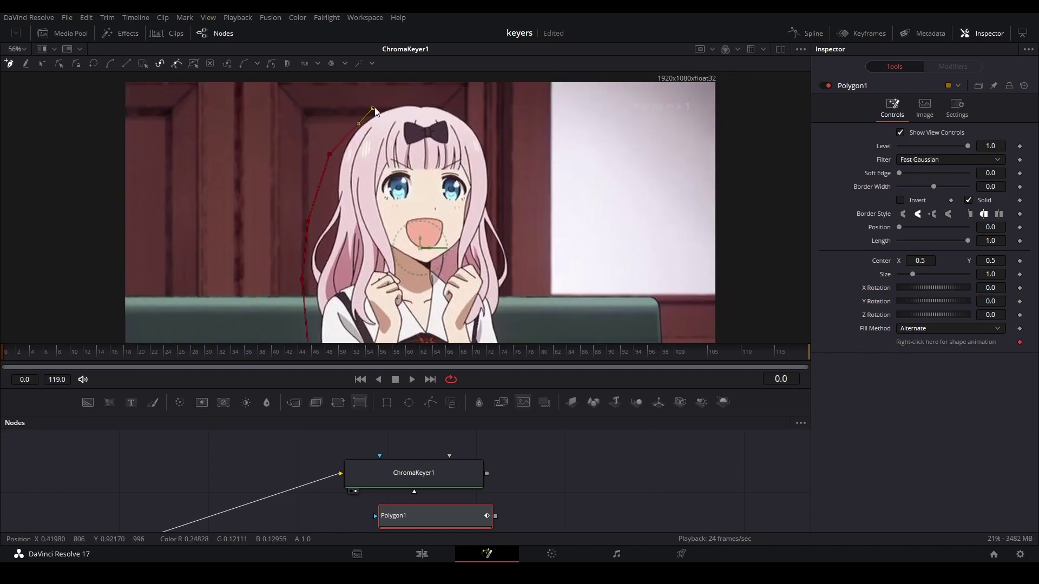
pyautogui.click(460, 116)
pyautogui.click(475, 125)
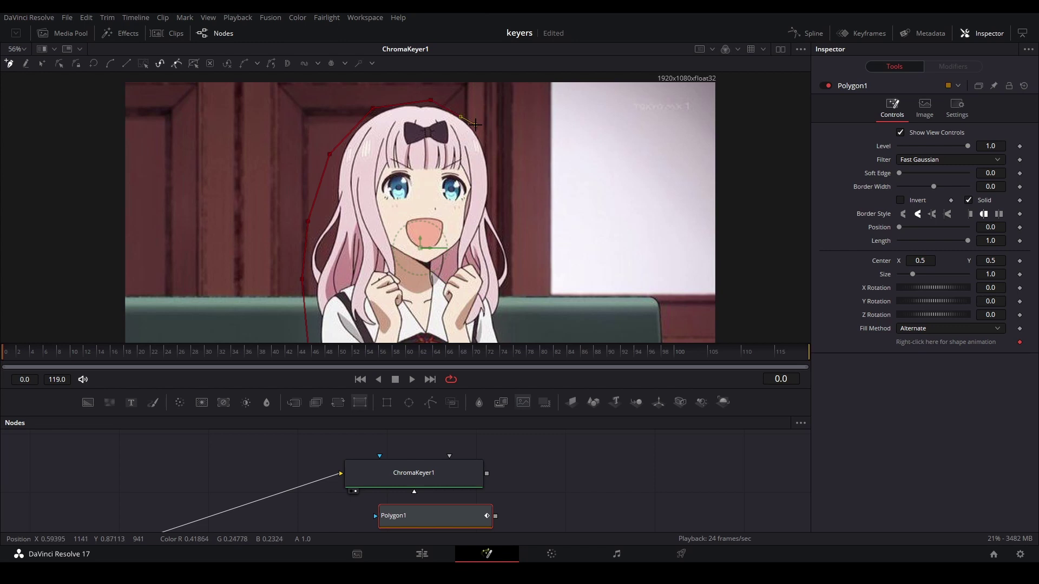
# Trace the polygon down the character's right-hand hair and sleeve, then close it below the image at its first point.
pyautogui.click(494, 166)
pyautogui.moveTo(501, 201); pyautogui.dragTo(454, 156)
pyautogui.click(446, 159)
pyautogui.click(458, 195)
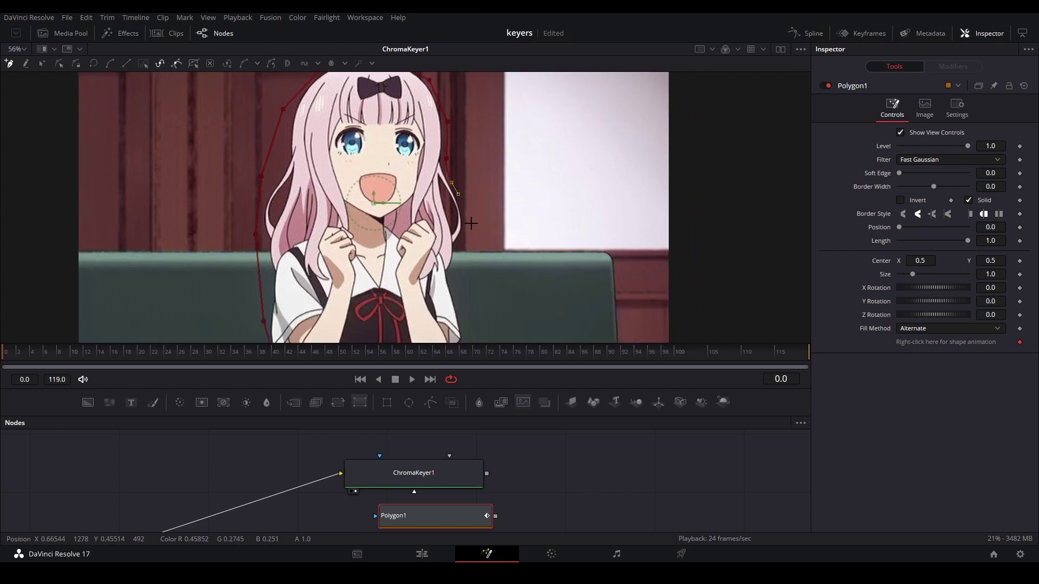
pyautogui.click(471, 226)
pyautogui.click(454, 266)
pyautogui.click(454, 279)
pyautogui.moveTo(459, 298); pyautogui.dragTo(433, 209)
pyautogui.click(437, 234)
pyautogui.click(442, 257)
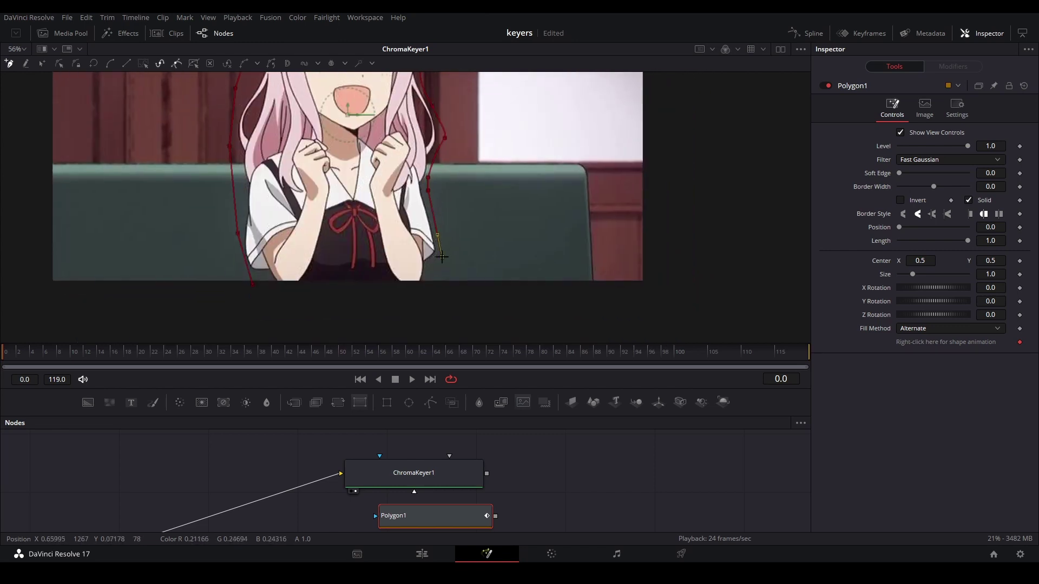
pyautogui.click(435, 282)
pyautogui.click(253, 285)
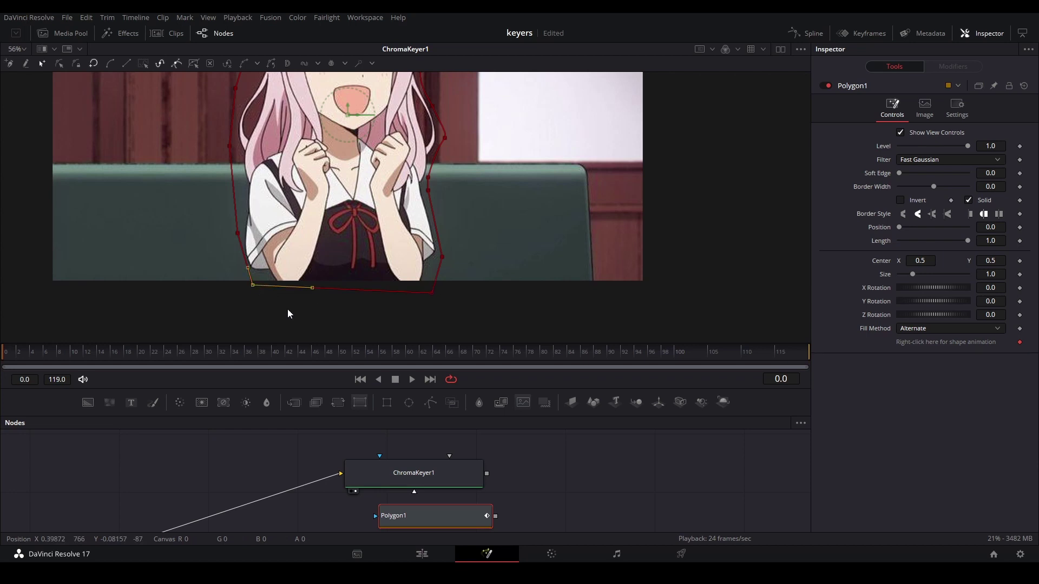
# Connect Polygon1 to ChromaKeyer1's garbage matte input and invert the garbage matte to keep only the character.
pyautogui.hotkey('ctrl', 'f')
pyautogui.moveTo(495, 519); pyautogui.dragTo(471, 492)
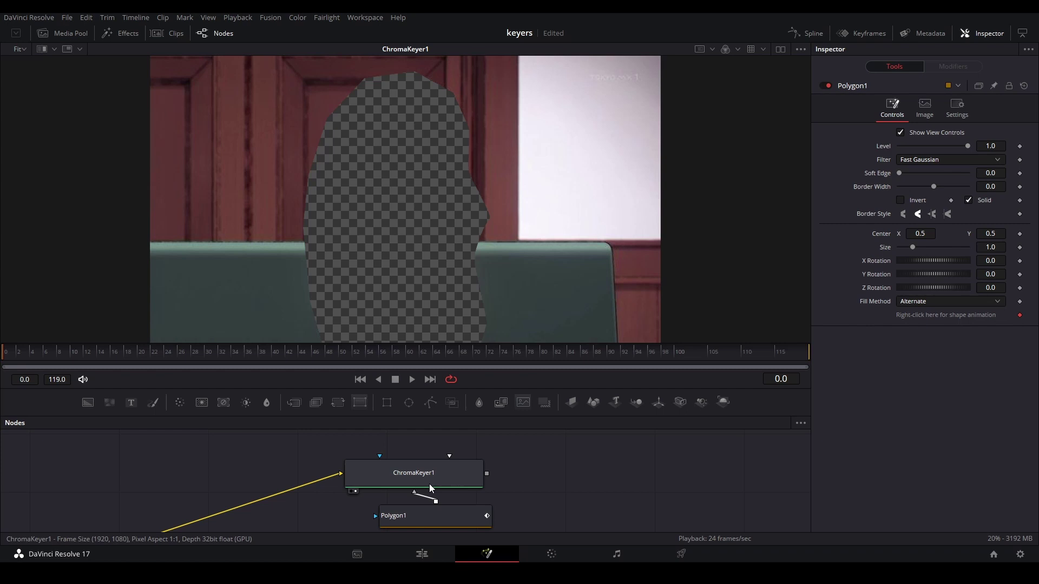
pyautogui.click(407, 465)
pyautogui.click(948, 110)
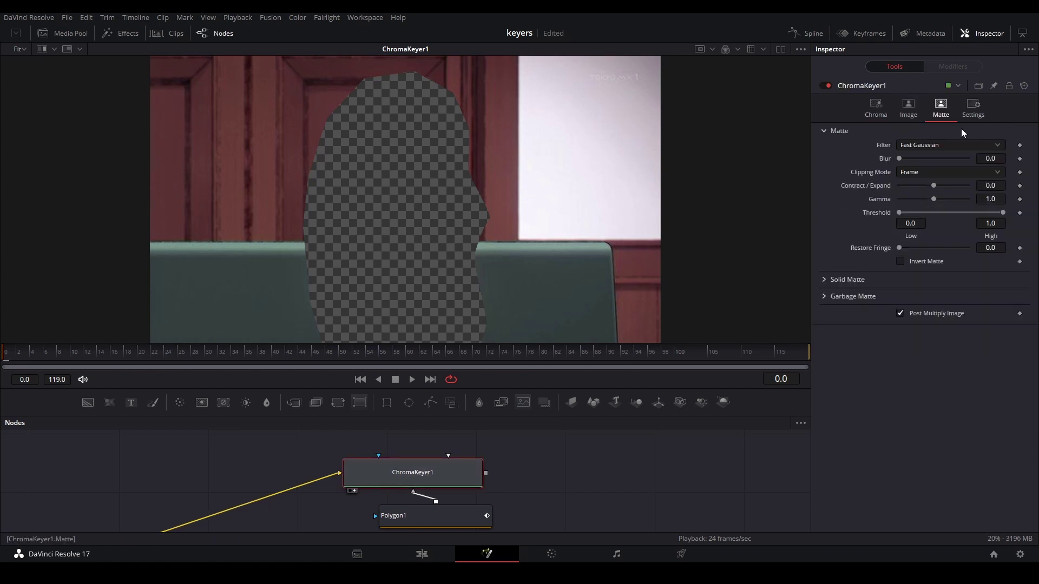
pyautogui.click(826, 299)
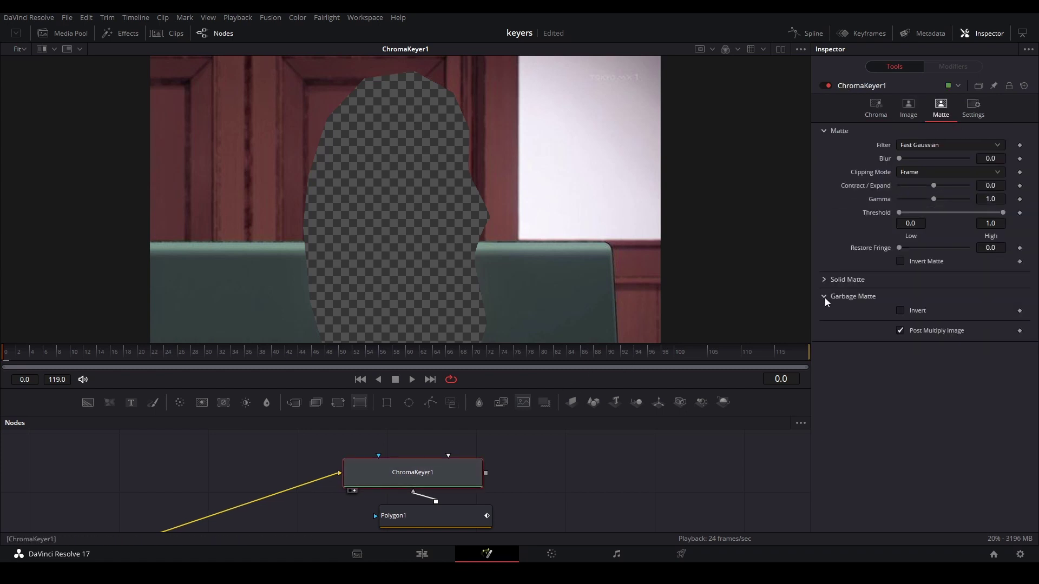
pyautogui.click(901, 311)
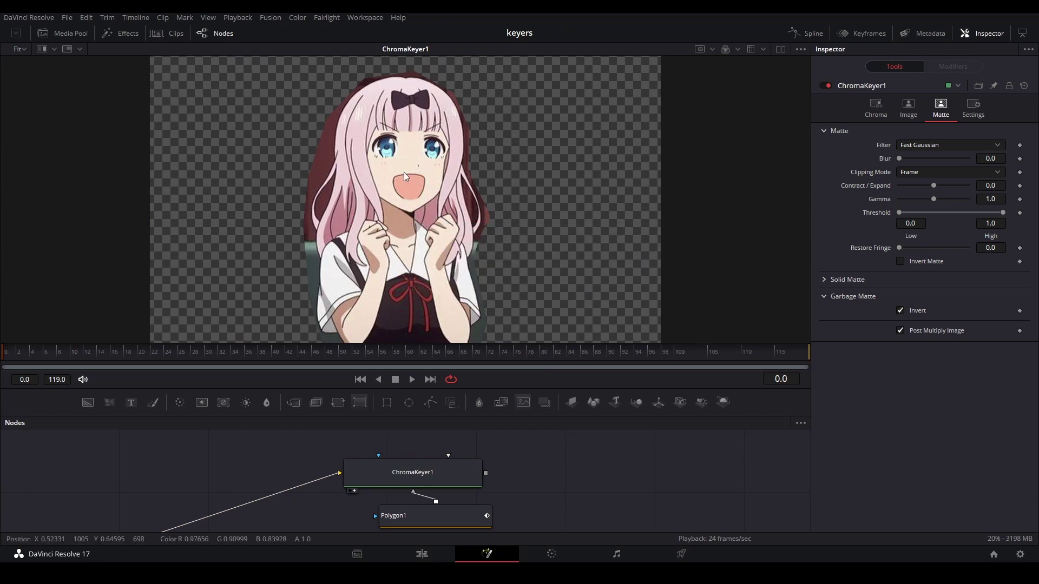
# Sample the dark red background just left of the pink hair to key it out inside the mask.
pyautogui.scroll(3, 406, 179)
pyautogui.scroll(-1, 428, 173)
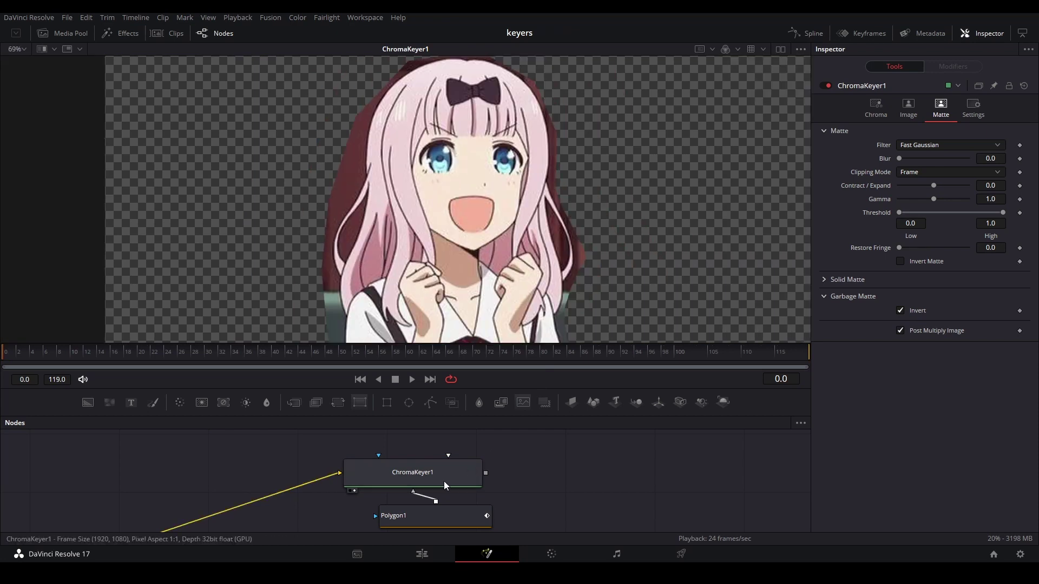
pyautogui.moveTo(445, 485); pyautogui.dragTo(458, 475)
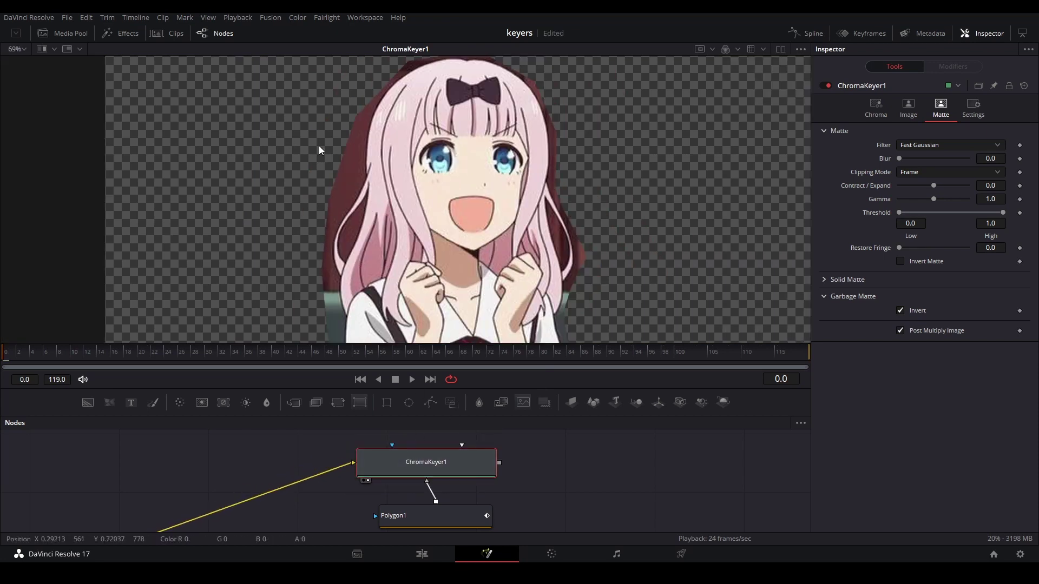
pyautogui.scroll(2, 347, 160)
pyautogui.moveTo(353, 162); pyautogui.dragTo(365, 194)
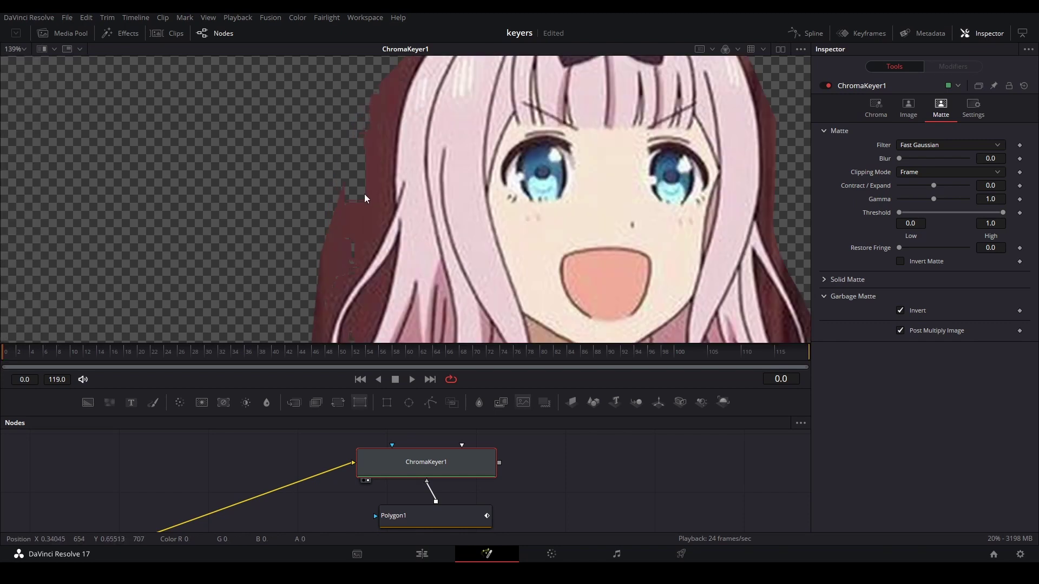
pyautogui.click(340, 212)
pyautogui.moveTo(334, 230); pyautogui.dragTo(346, 197)
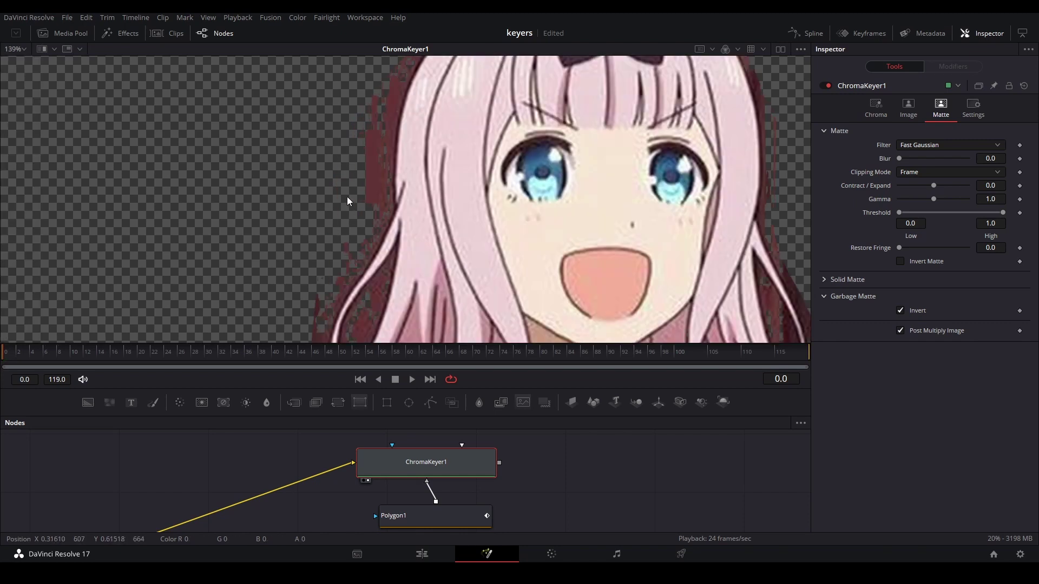
pyautogui.scroll(-2, 376, 154)
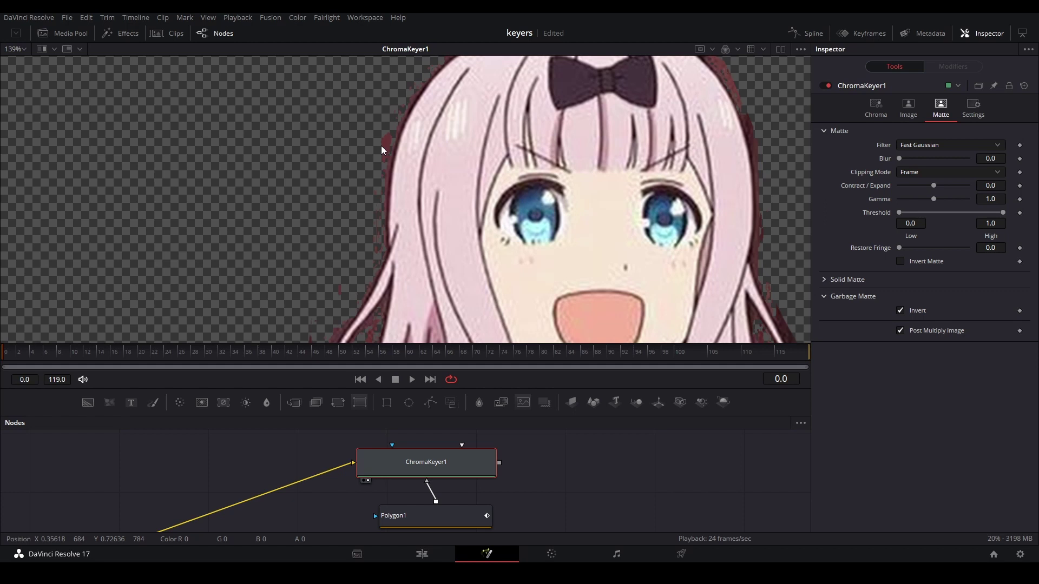
# Sample the leftover red specks and fringe along the hair's outer edge beside the face.
pyautogui.scroll(5, 381, 145)
pyautogui.moveTo(386, 131); pyautogui.dragTo(397, 160)
pyautogui.moveTo(379, 197); pyautogui.dragTo(375, 158)
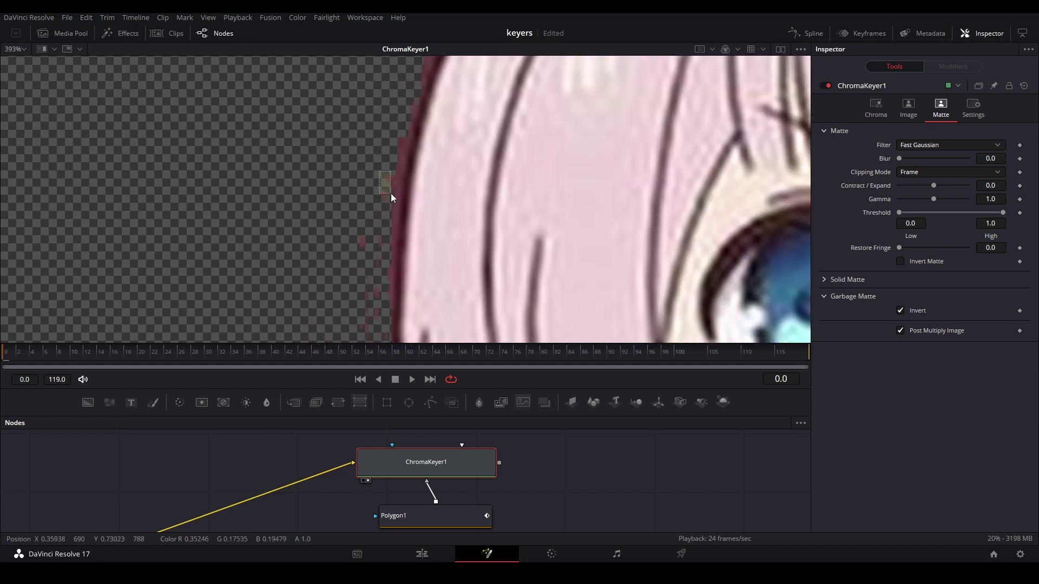
pyautogui.moveTo(391, 193); pyautogui.dragTo(394, 203)
pyautogui.scroll(3, 401, 195)
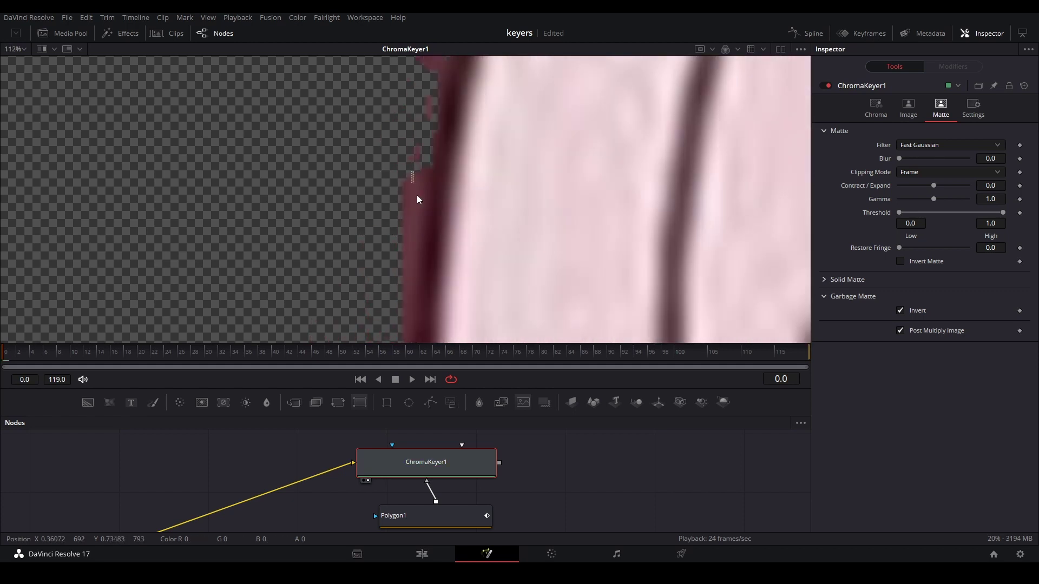
pyautogui.scroll(-3, 430, 122)
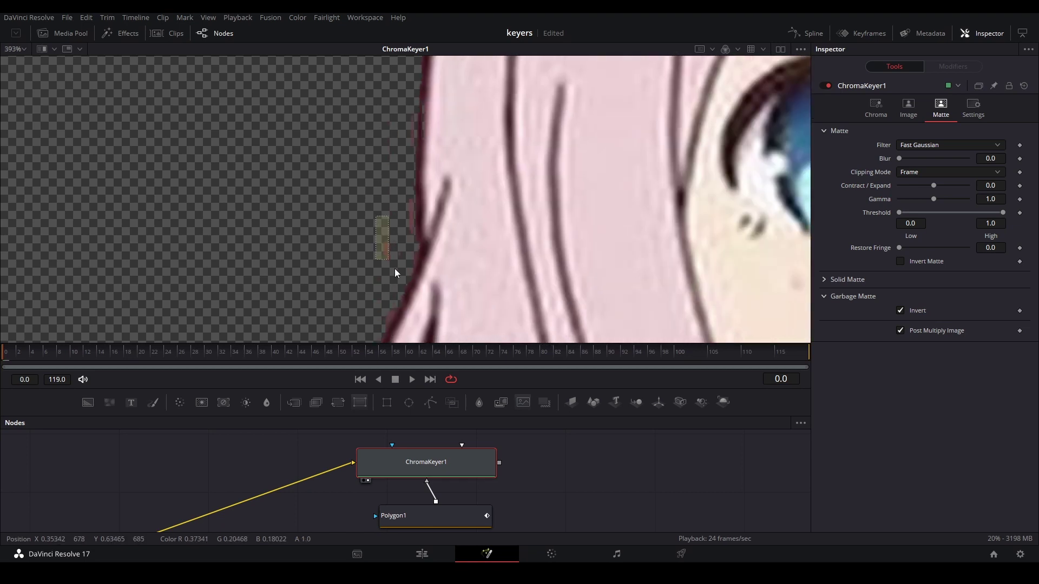
# Key out the remaining red fringe and specks around the loose hair strand on the left.
pyautogui.scroll(-2, 385, 223)
pyautogui.scroll(2, 377, 156)
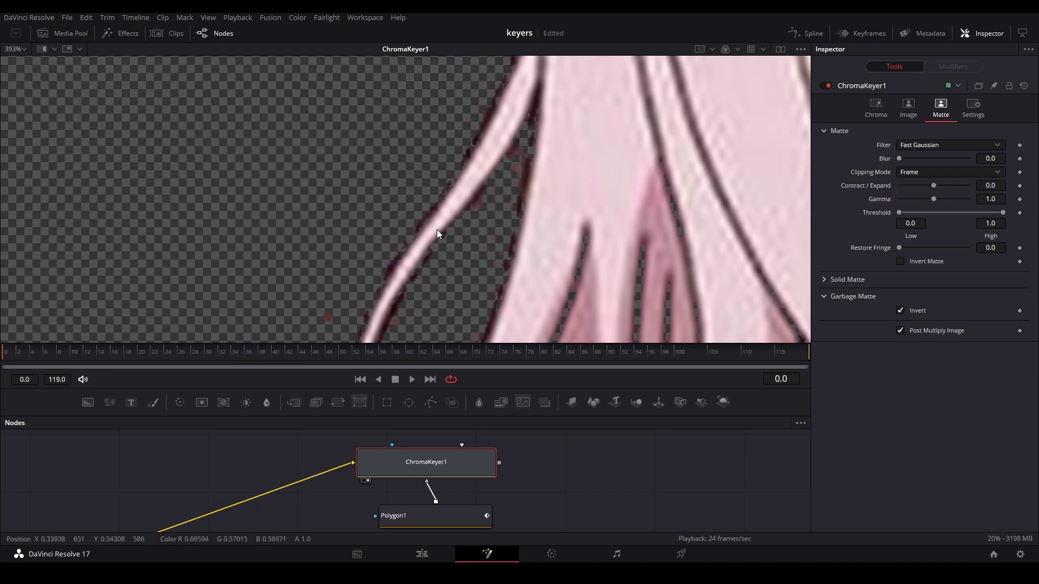
pyautogui.moveTo(342, 311); pyautogui.dragTo(339, 205)
pyautogui.scroll(-2, 336, 232)
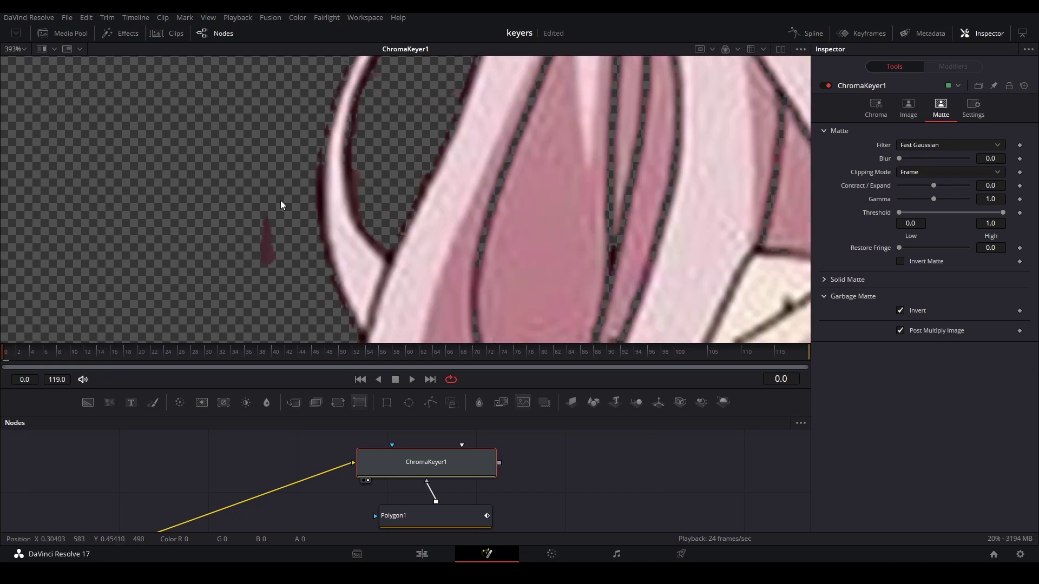
# Sample the leftover dark red specks beside the lower hair strand on the character's left side of the image.
pyautogui.scroll(-4, 289, 225)
pyautogui.scroll(5, 315, 253)
pyautogui.moveTo(358, 237); pyautogui.dragTo(271, 244)
pyautogui.scroll(1, 271, 249)
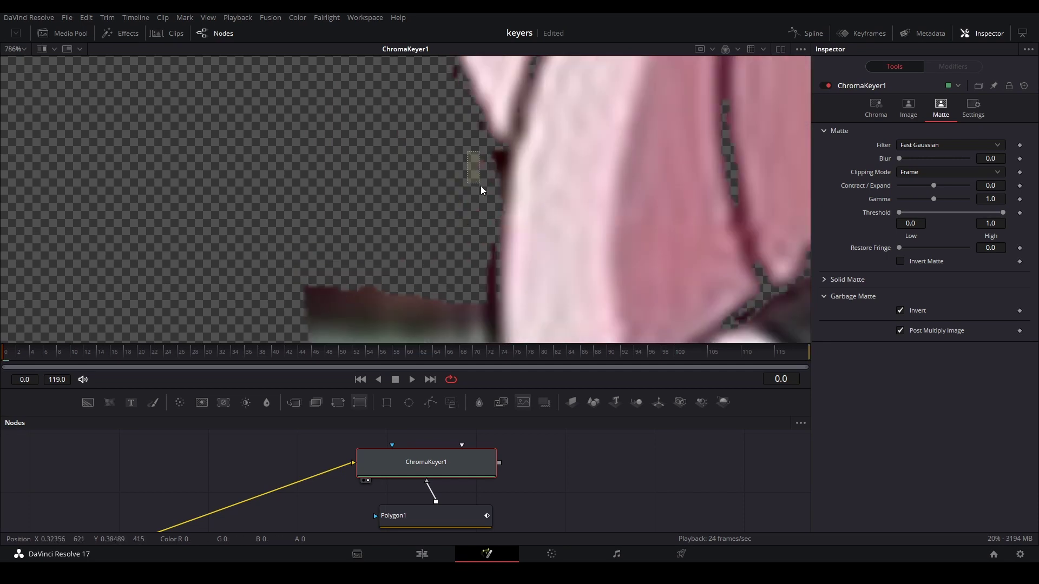
pyautogui.scroll(-4, 443, 214)
# Key out the remaining red specks around the loose hair strand on the opposite side of the character.
pyautogui.moveTo(758, 187); pyautogui.dragTo(371, 249)
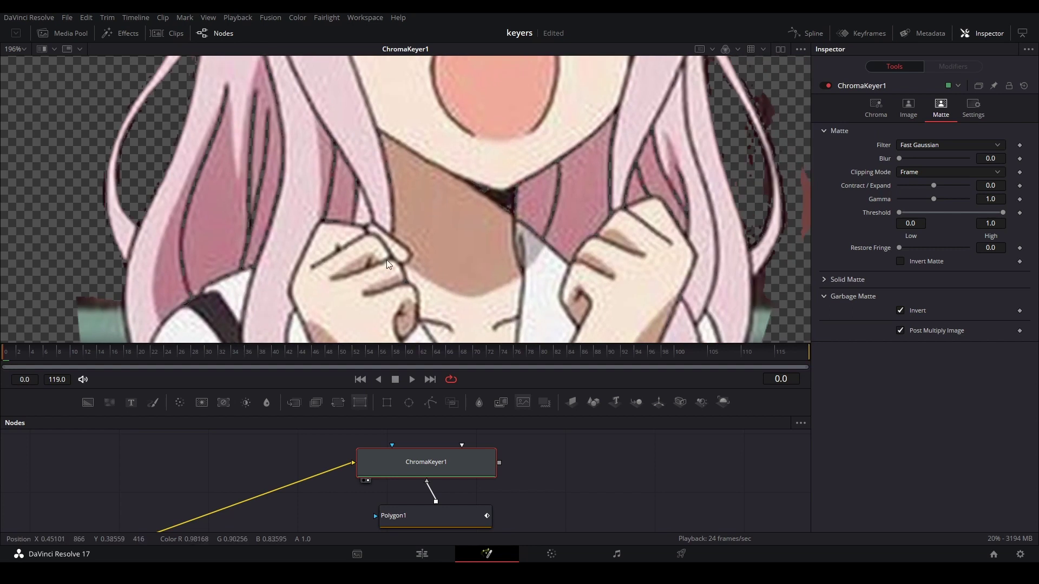
pyautogui.moveTo(460, 238); pyautogui.dragTo(157, 274)
pyautogui.scroll(2, 434, 204)
pyautogui.moveTo(496, 255); pyautogui.dragTo(439, 342)
pyautogui.scroll(-5, 459, 303)
pyautogui.scroll(-1, 438, 341)
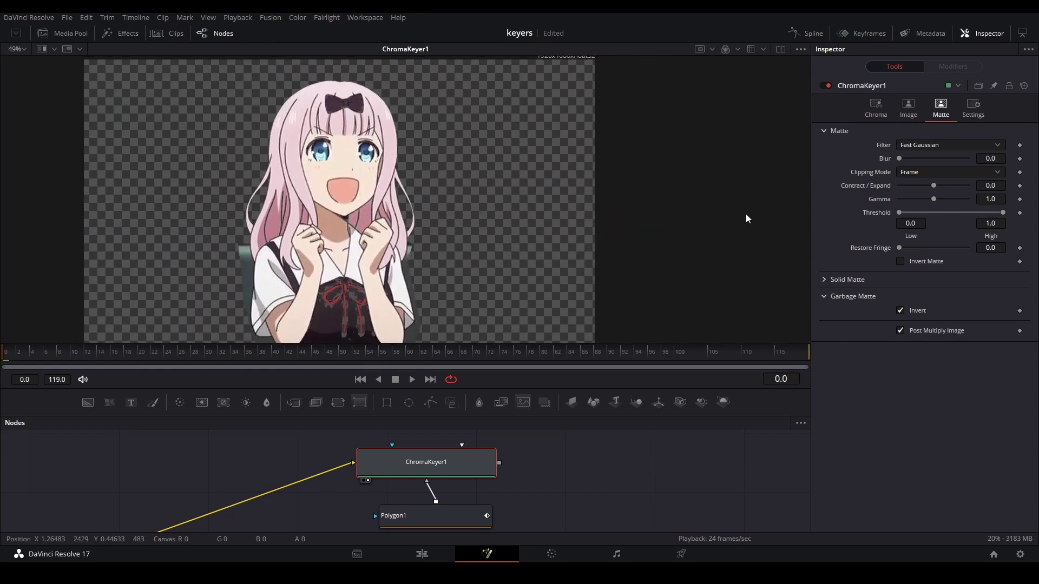
# Examine ChromaKeyer1's alpha channel for holes inside the character and compare the hair outlines with the colour image.
pyautogui.press('a')
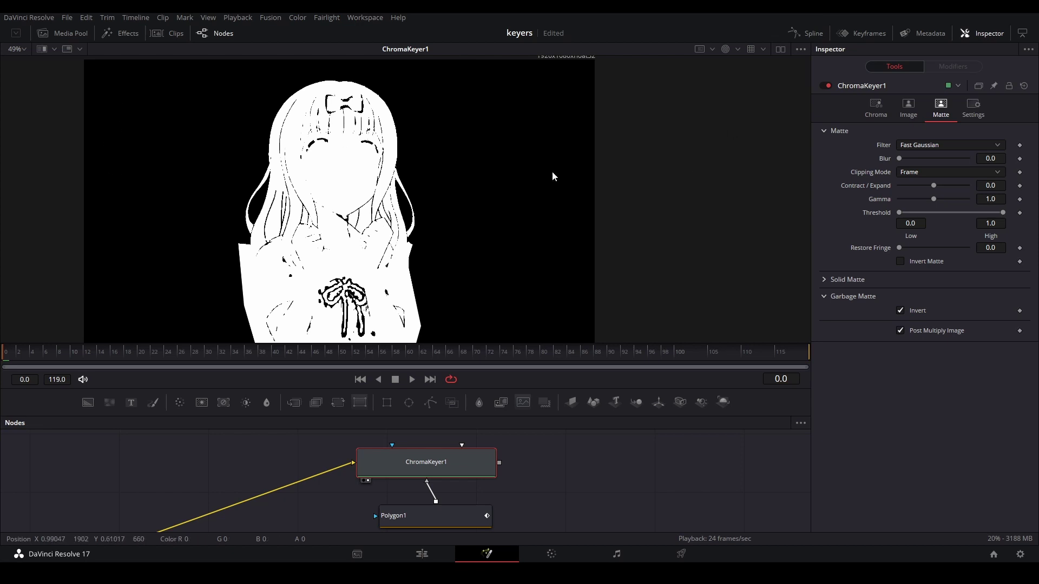
pyautogui.scroll(4, 314, 135)
pyautogui.moveTo(326, 133); pyautogui.dragTo(387, 170)
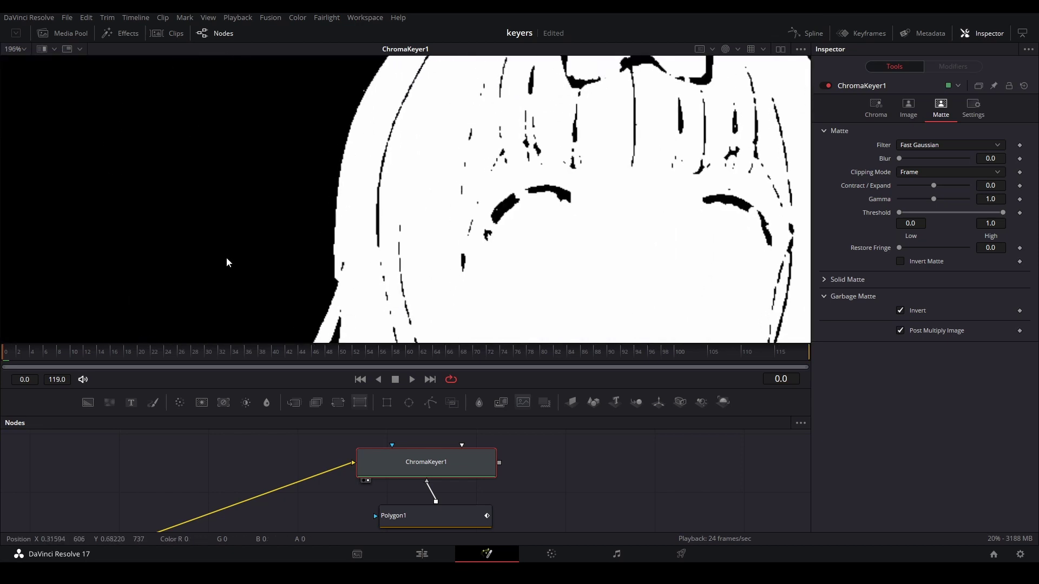
pyautogui.moveTo(227, 263); pyautogui.dragTo(250, 250)
pyautogui.scroll(-2, 249, 250)
pyautogui.moveTo(240, 208); pyautogui.dragTo(236, 107)
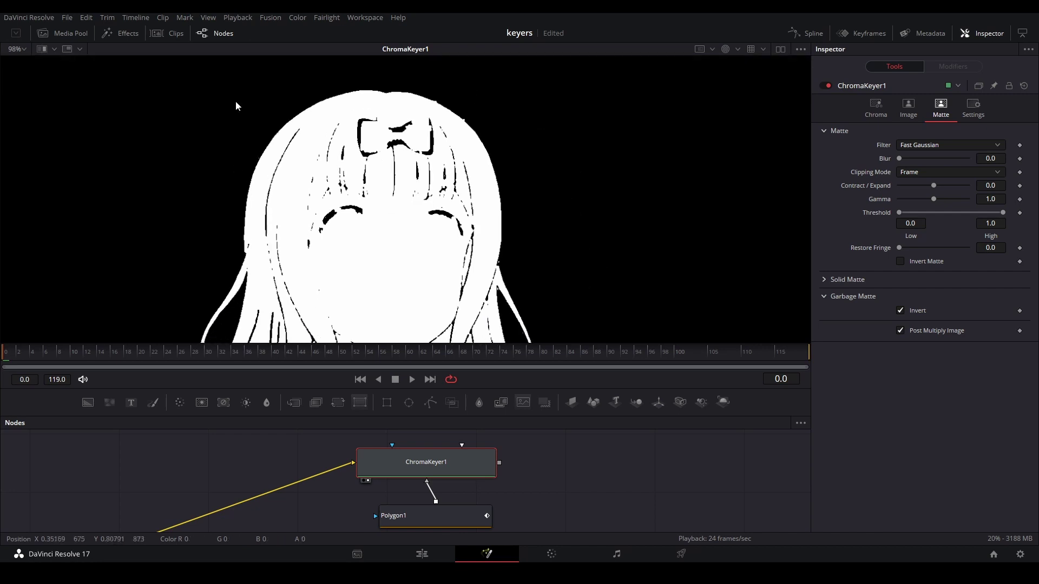
pyautogui.moveTo(485, 238); pyautogui.dragTo(327, 136)
pyautogui.moveTo(269, 221); pyautogui.dragTo(301, 242)
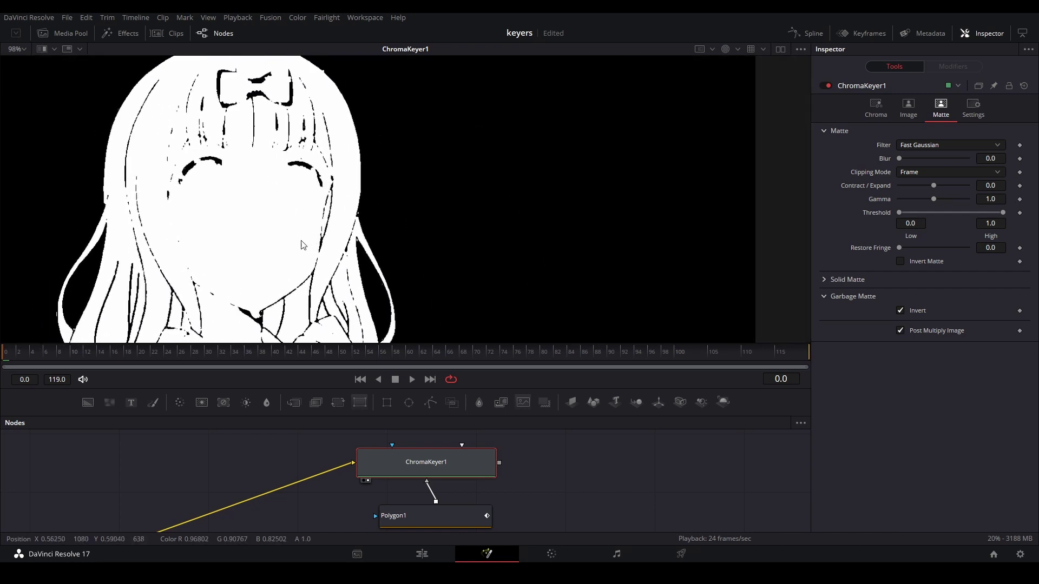
pyautogui.scroll(3, 183, 153)
pyautogui.scroll(-4, 215, 149)
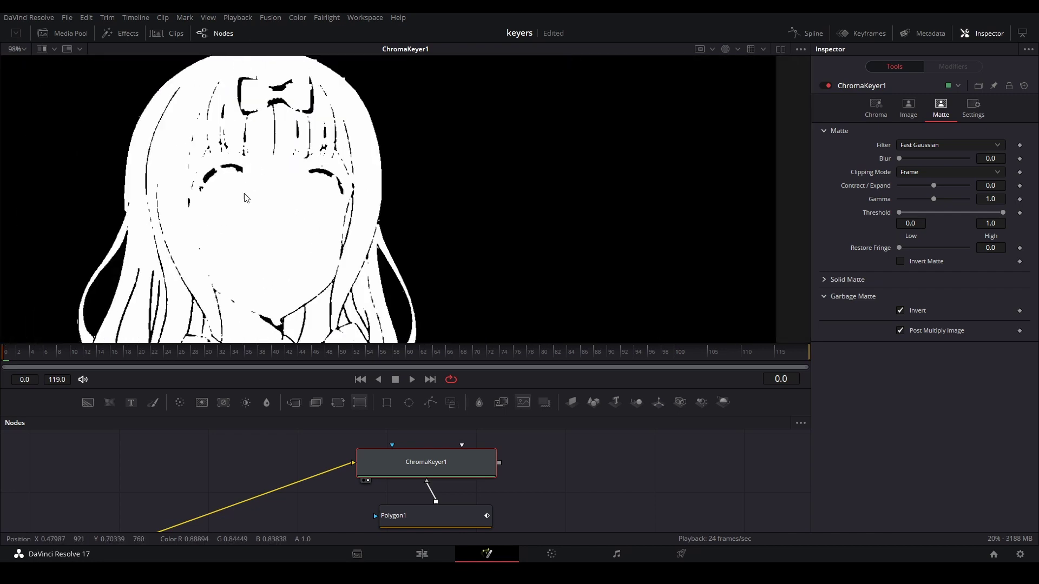
pyautogui.scroll(-3, 233, 211)
pyautogui.scroll(6, 205, 216)
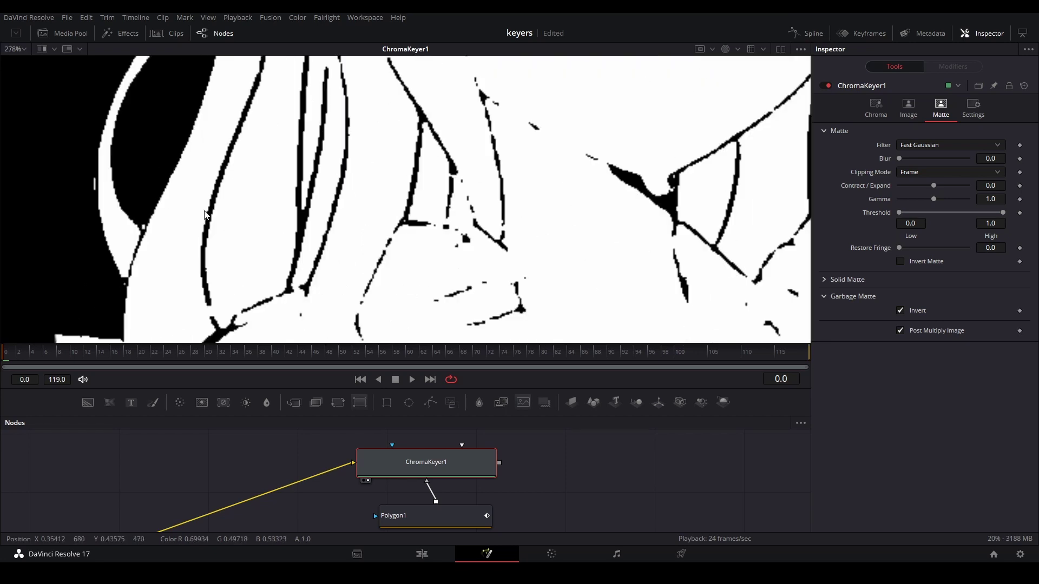
pyautogui.press('c')
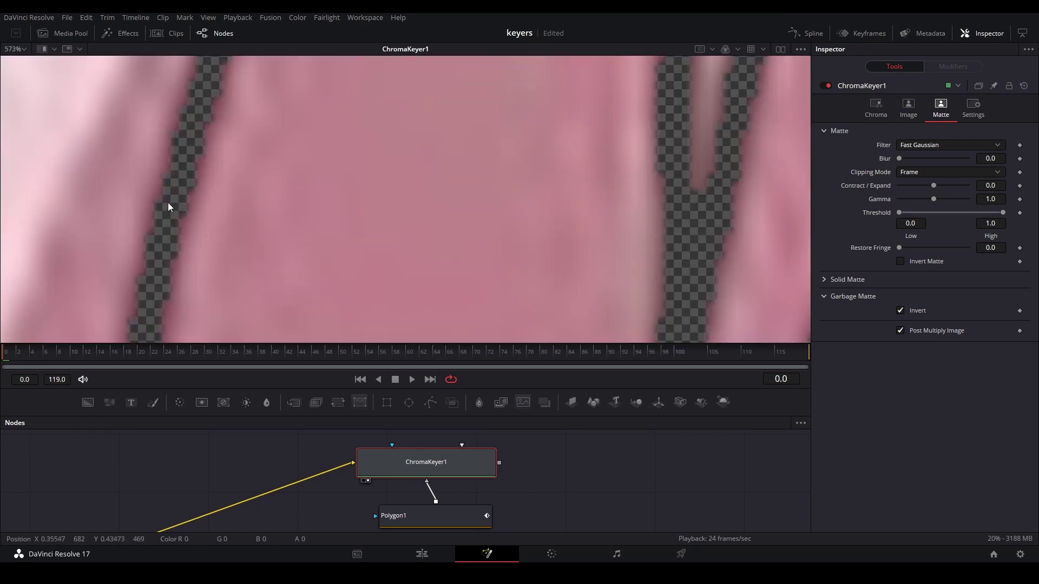
pyautogui.press('a')
pyautogui.scroll(-7, 388, 206)
pyautogui.press('c')
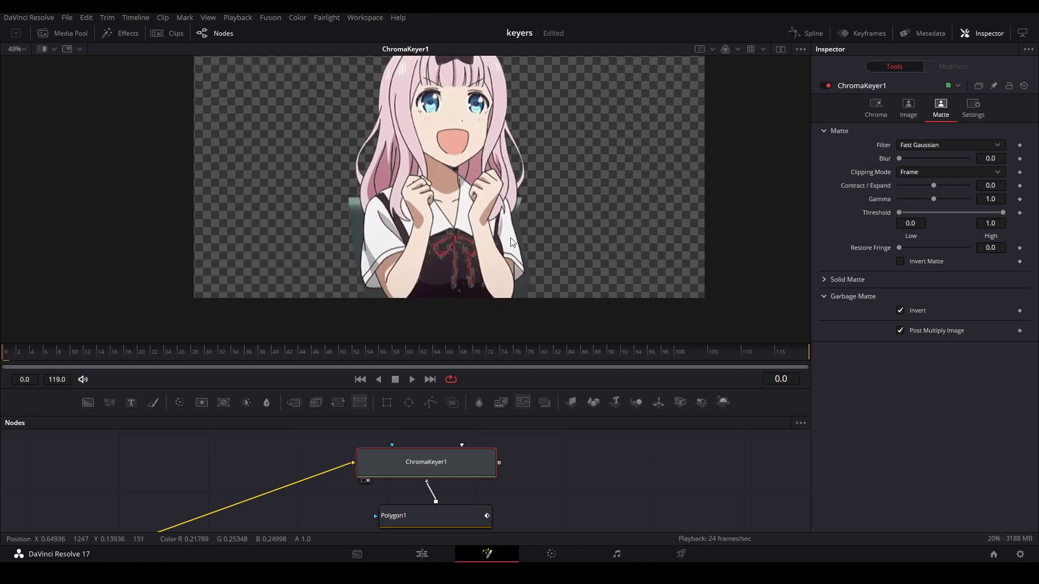
# Add a second Polygon mask node in the empty space beside ChromaKeyer1.
pyautogui.moveTo(511, 238); pyautogui.dragTo(503, 221)
pyautogui.moveTo(487, 508); pyautogui.dragTo(436, 529)
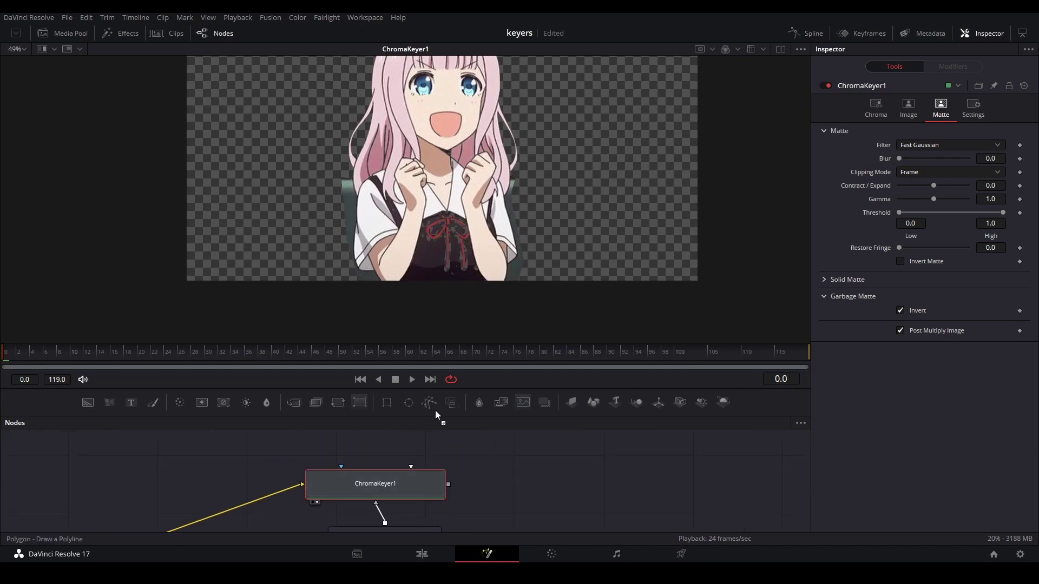
pyautogui.moveTo(436, 412); pyautogui.dragTo(535, 453)
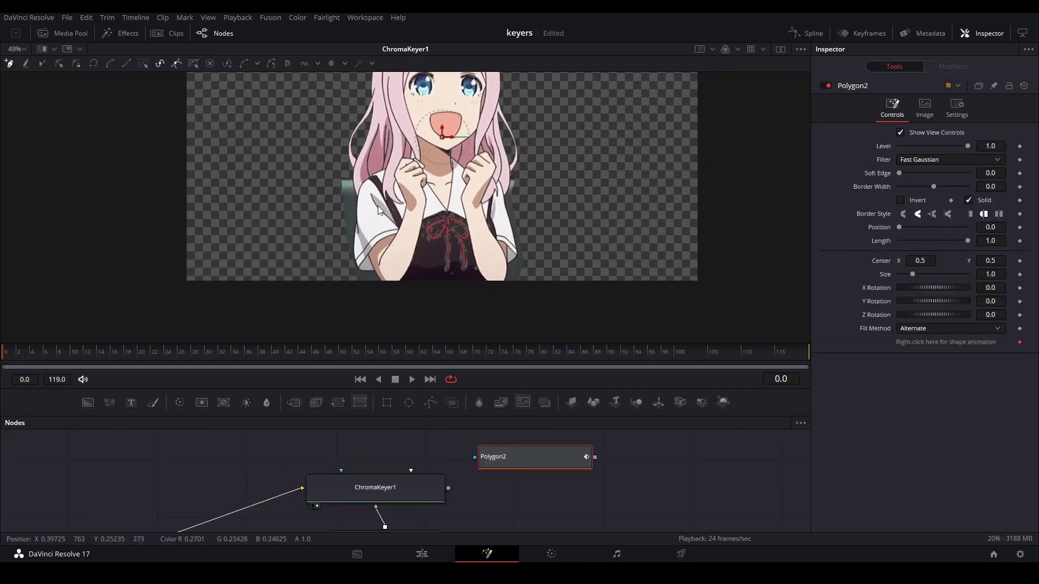
# Start tracing Polygon2 just inside the left hair edge, from the shoulder up past the loose strand.
pyautogui.scroll(3, 379, 210)
pyautogui.scroll(2, 354, 184)
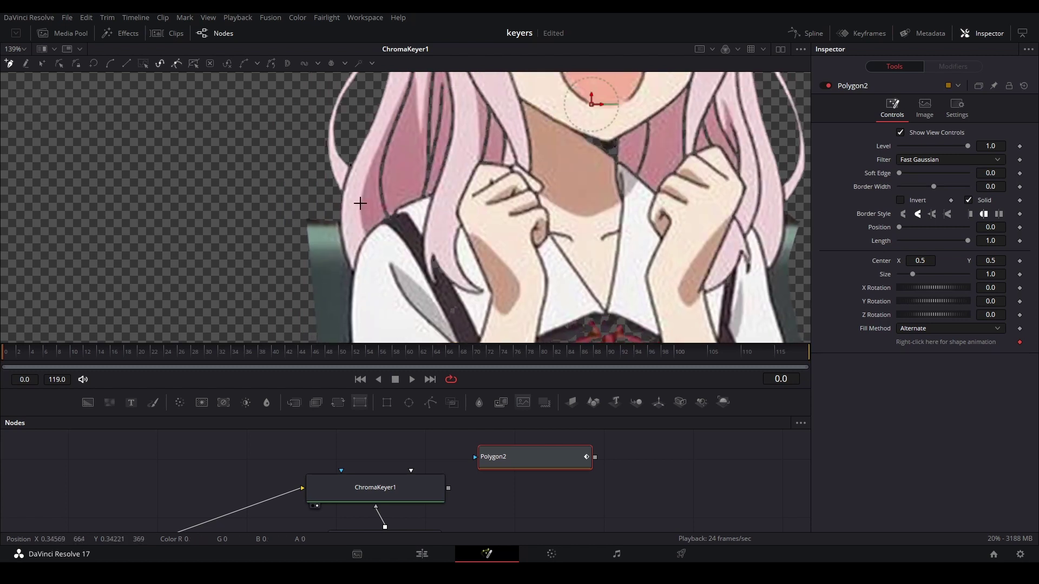
pyautogui.click(360, 266)
pyautogui.click(345, 212)
pyautogui.moveTo(354, 190); pyautogui.dragTo(352, 247)
pyautogui.click(351, 199)
pyautogui.click(351, 218)
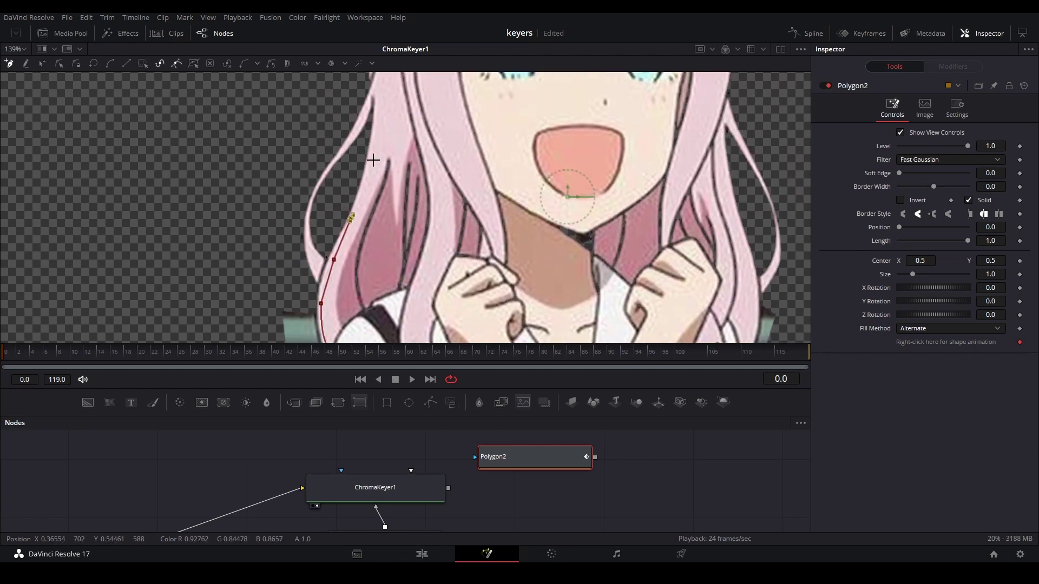
# Continue the Polygon2 outline up the left side of the head toward the crown, keeping just inside the hair.
pyautogui.click(373, 160)
pyautogui.moveTo(386, 148); pyautogui.dragTo(366, 237)
pyautogui.click(359, 180)
pyautogui.moveTo(362, 126); pyautogui.dragTo(346, 277)
pyautogui.click(350, 163)
pyautogui.click(360, 166)
pyautogui.click(403, 120)
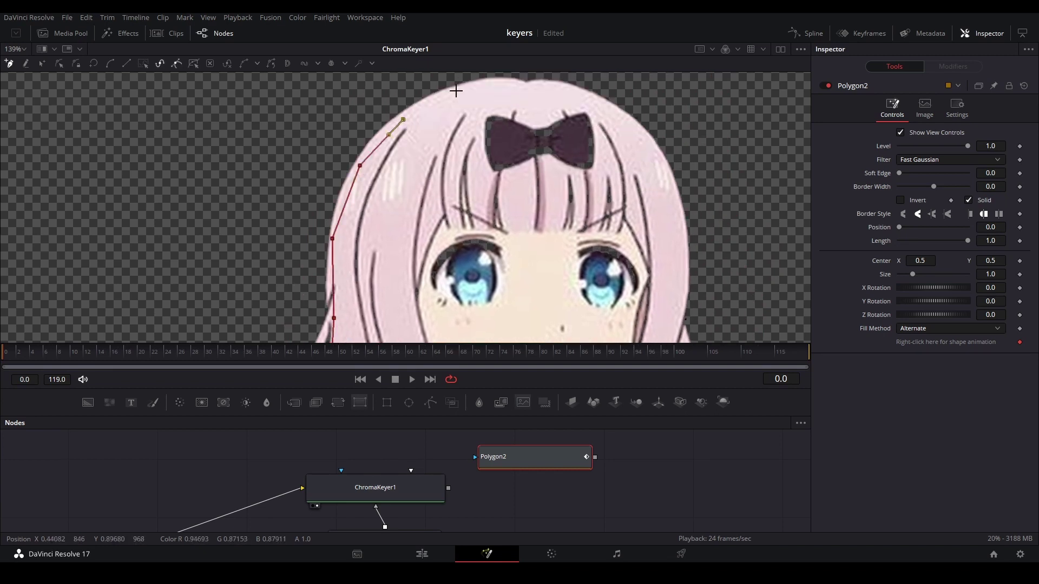
# Trace Polygon2 over the crown and down the right side of the hair to about fist height.
pyautogui.moveTo(659, 173); pyautogui.dragTo(479, 136)
pyautogui.click(491, 194)
pyautogui.moveTo(483, 249); pyautogui.dragTo(485, 140)
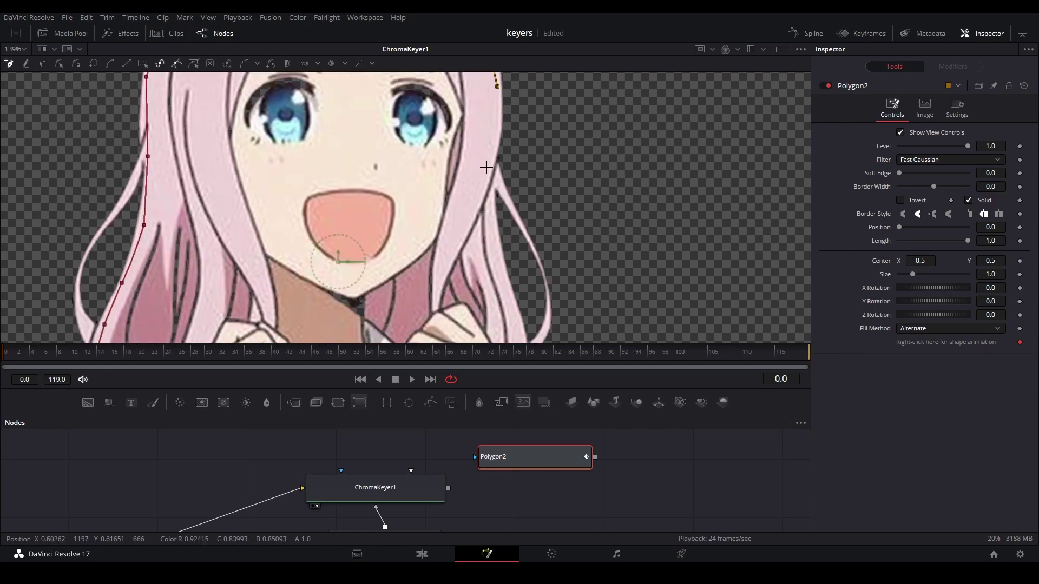
pyautogui.click(487, 165)
pyautogui.click(492, 221)
pyautogui.moveTo(479, 252); pyautogui.dragTo(484, 220)
pyautogui.scroll(-1, 451, 140)
pyautogui.click(488, 232)
pyautogui.scroll(-5, 474, 168)
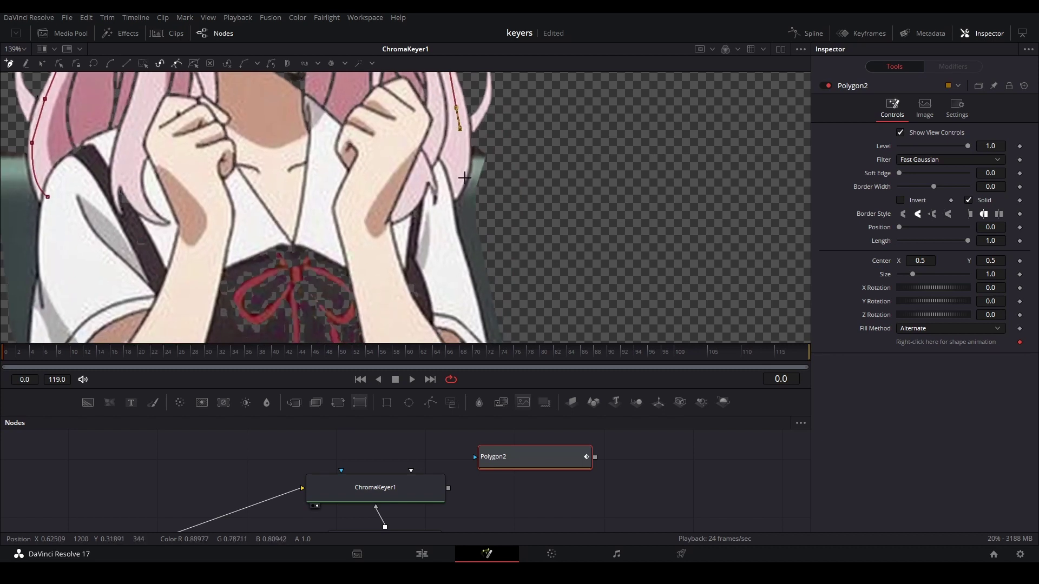
# Trace Polygon2 around the right hair tip, sleeve and elbow down to just below the image's lower edge.
pyautogui.click(467, 165)
pyautogui.click(452, 194)
pyautogui.click(447, 208)
pyautogui.moveTo(456, 271); pyautogui.dragTo(369, 160)
pyautogui.click(384, 178)
pyautogui.click(396, 234)
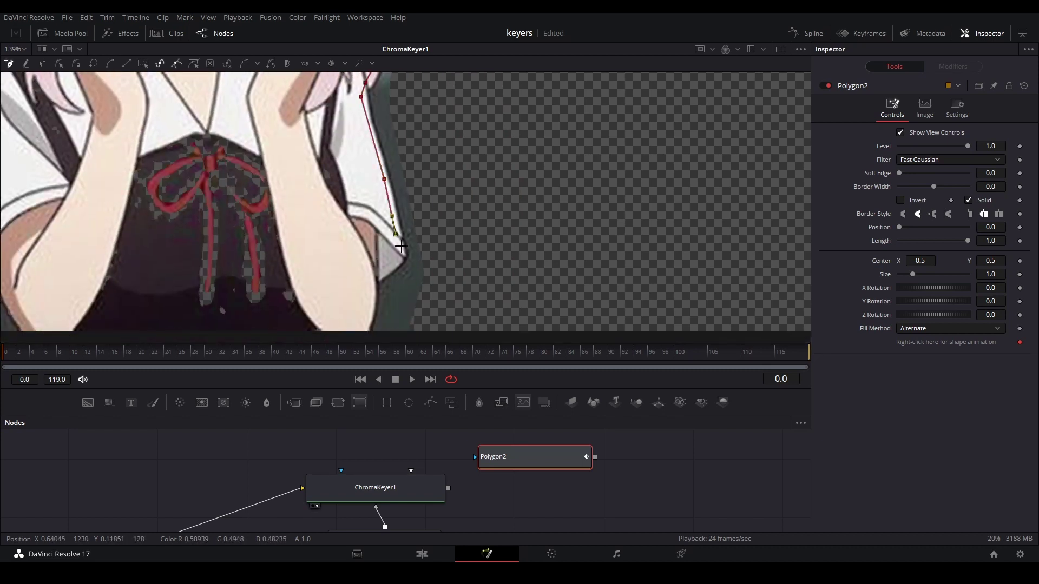
pyautogui.click(403, 252)
pyautogui.moveTo(373, 291); pyautogui.dragTo(363, 242)
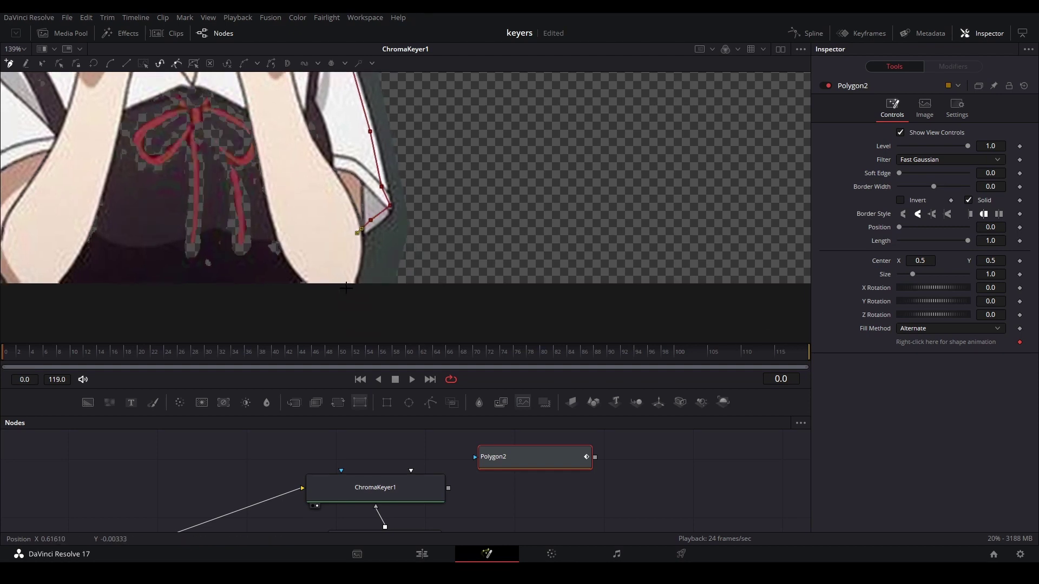
pyautogui.click(353, 291)
# Run Polygon2 below the dress and up the left elbow and sleeve, closing it at its first point.
pyautogui.moveTo(352, 291); pyautogui.dragTo(661, 250)
pyautogui.scroll(2, 379, 242)
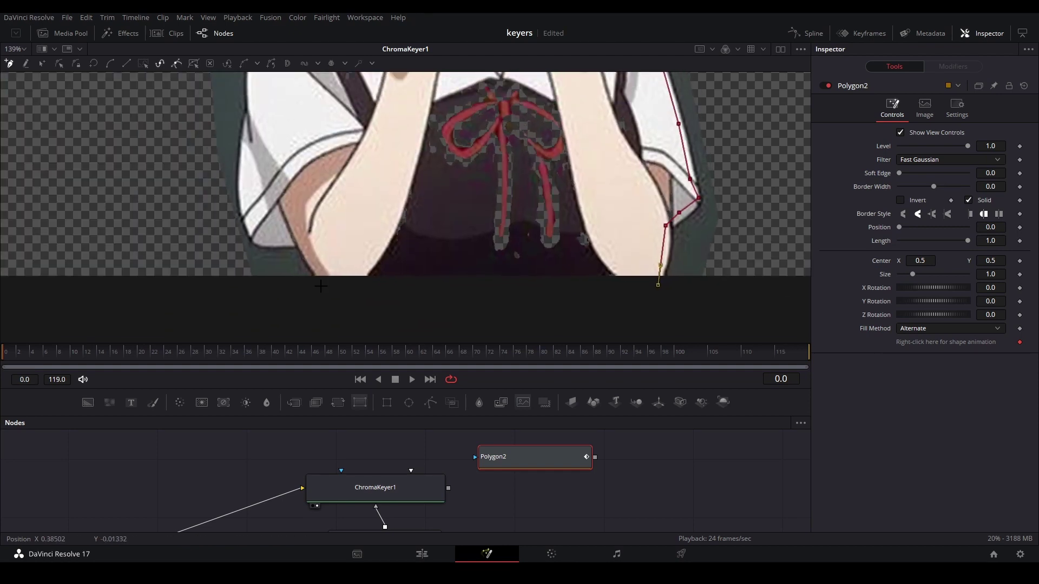
pyautogui.click(319, 284)
pyautogui.click(305, 243)
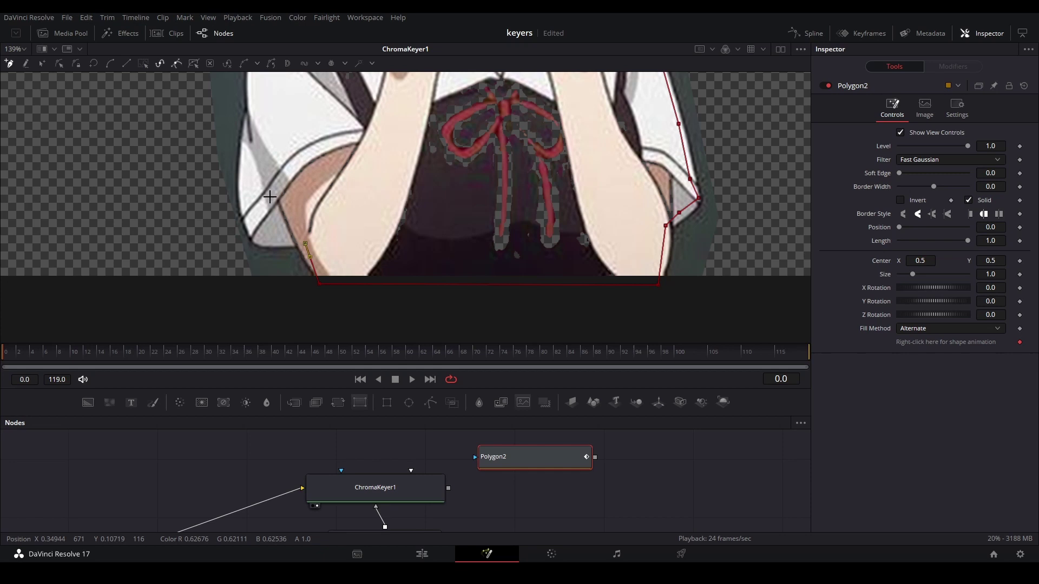
pyautogui.click(254, 239)
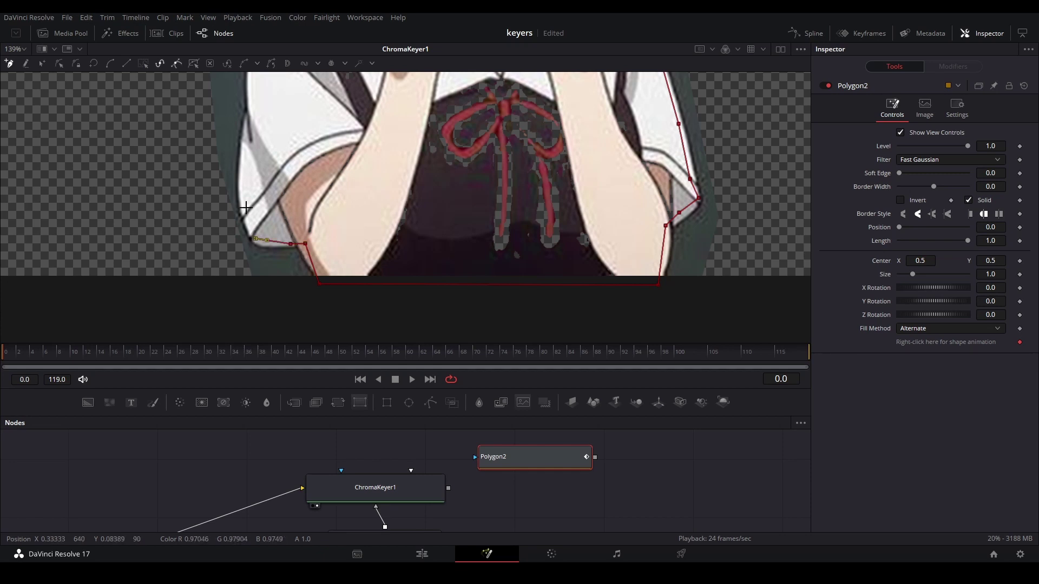
pyautogui.click(242, 204)
pyautogui.scroll(4, 238, 222)
pyautogui.click(243, 210)
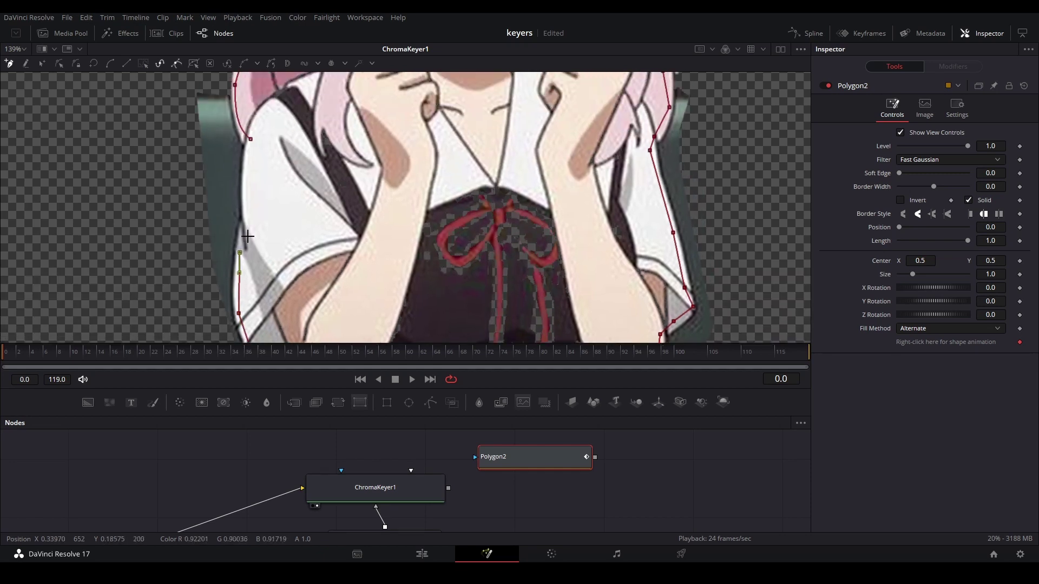
pyautogui.scroll(3, 243, 205)
pyautogui.click(243, 237)
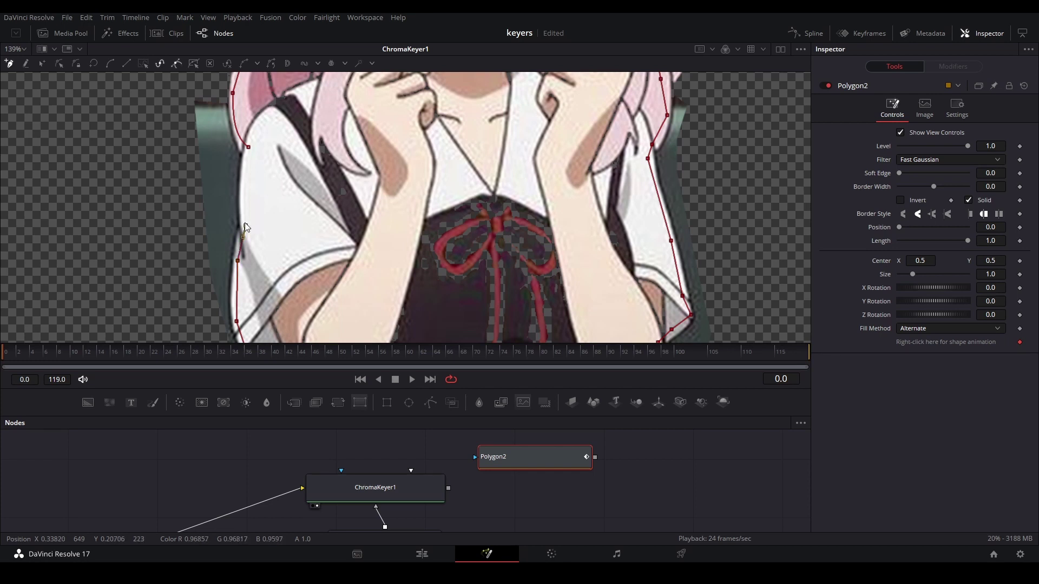
pyautogui.click(245, 173)
pyautogui.click(248, 146)
# Connect Polygon2 to ChromaKeyer1's solid matte input to fill the holes inside the character.
pyautogui.moveTo(596, 458); pyautogui.dragTo(431, 510)
pyautogui.click(448, 529)
pyautogui.moveTo(521, 481); pyautogui.dragTo(337, 455)
pyautogui.scroll(-3, 487, 479)
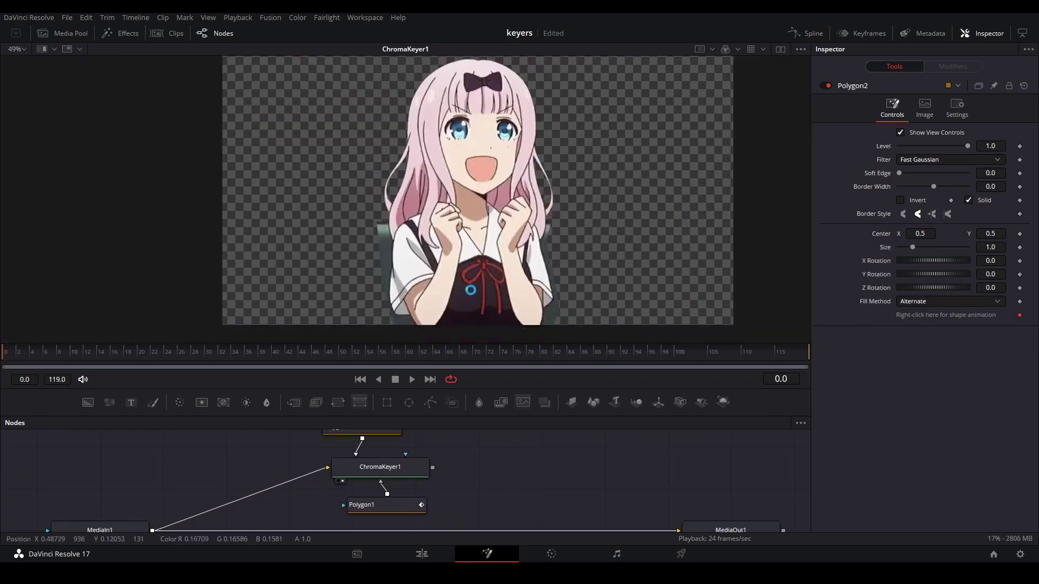
# Examine the filled character in the colour and alpha views, checking the hair edges, body and lower arms.
pyautogui.scroll(3, 577, 183)
pyautogui.scroll(-3, 576, 184)
pyautogui.scroll(1, 529, 210)
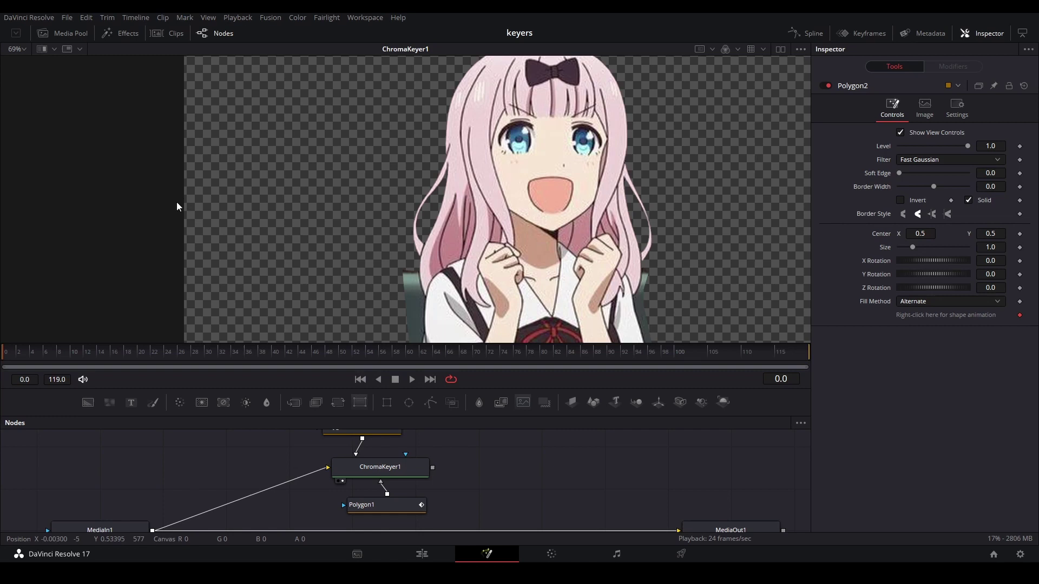
pyautogui.press('a')
pyautogui.scroll(1, 492, 124)
pyautogui.scroll(1, 494, 128)
pyautogui.scroll(-3, 379, 217)
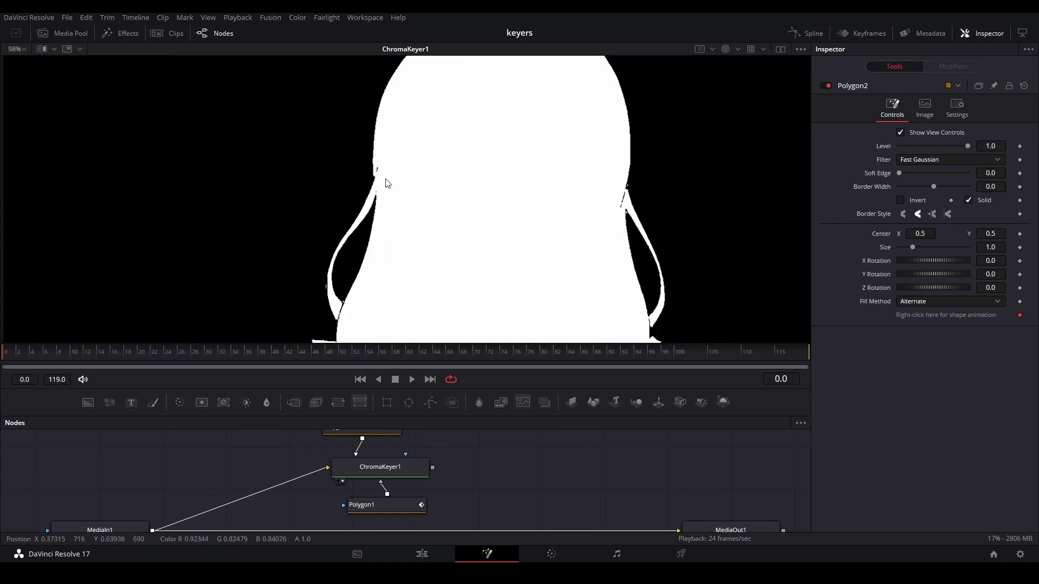
pyautogui.moveTo(437, 249); pyautogui.dragTo(403, 137)
pyautogui.moveTo(377, 290); pyautogui.dragTo(363, 172)
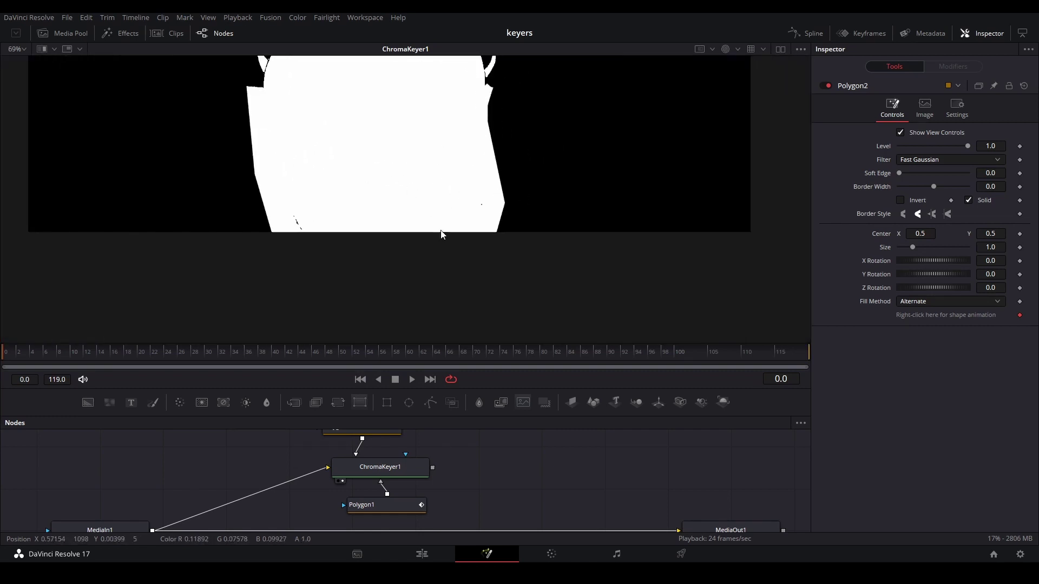
pyautogui.scroll(4, 476, 206)
pyautogui.press('c')
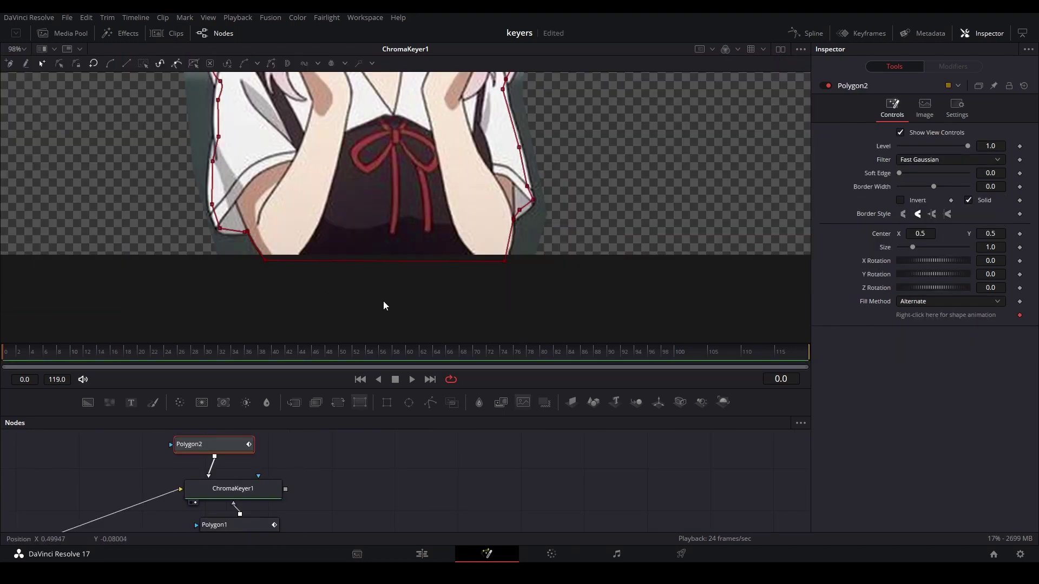
# Fit the whole image in the viewer, deselect the polygon and save the project.
pyautogui.hotkey('ctrl', 'f')
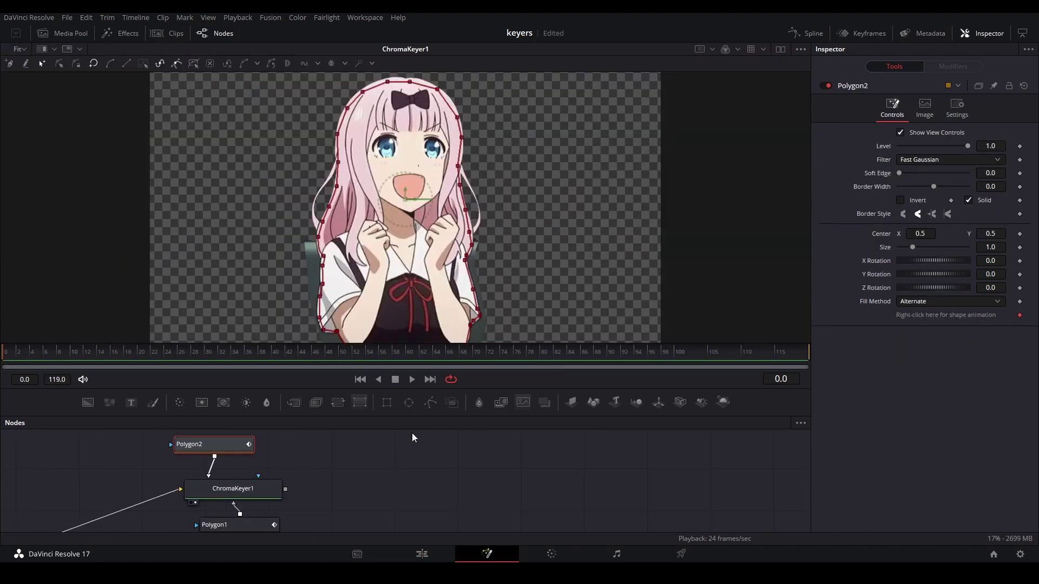
pyautogui.click(413, 457)
pyautogui.hotkey('ctrl', 's')
pyautogui.moveTo(286, 475); pyautogui.dragTo(282, 471)
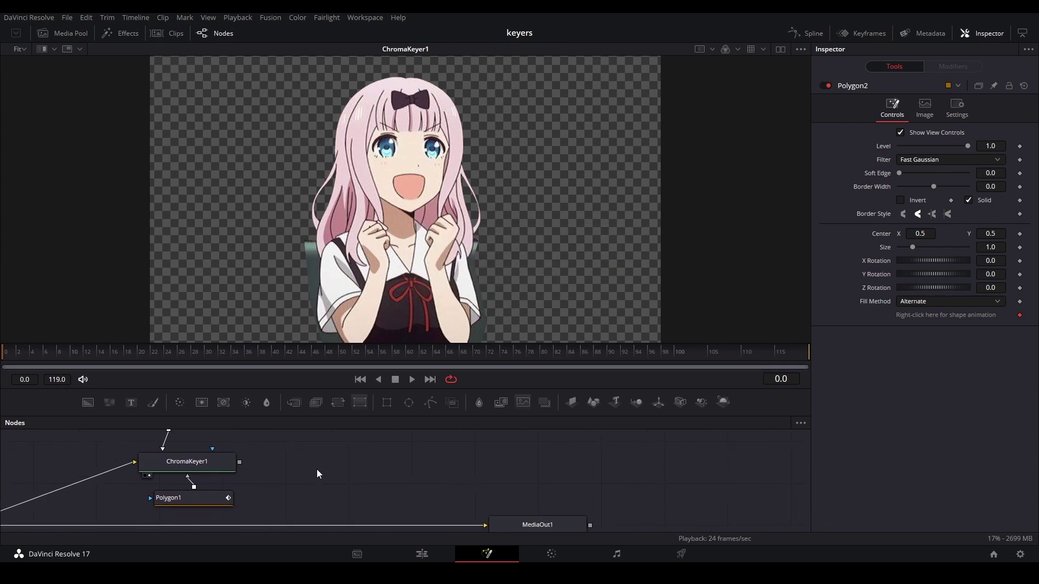
# Add a second Chroma Keyer node and place it to the right of ChromaKeyer1.
pyautogui.hotkey('shift', 'space')
pyautogui.write('c')
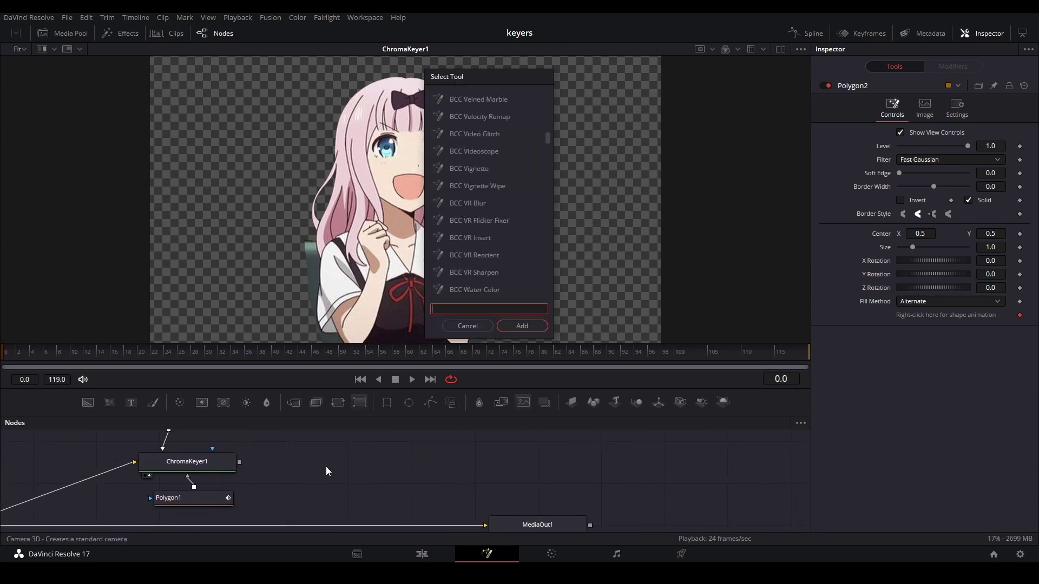
pyautogui.write('hrom')
pyautogui.press('Return')
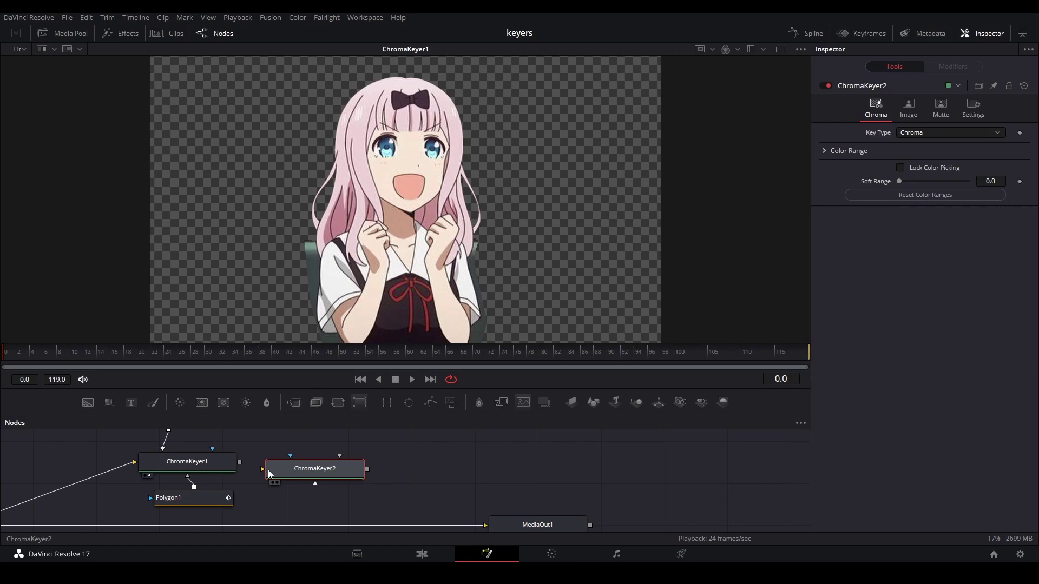
pyautogui.moveTo(325, 466); pyautogui.dragTo(385, 460)
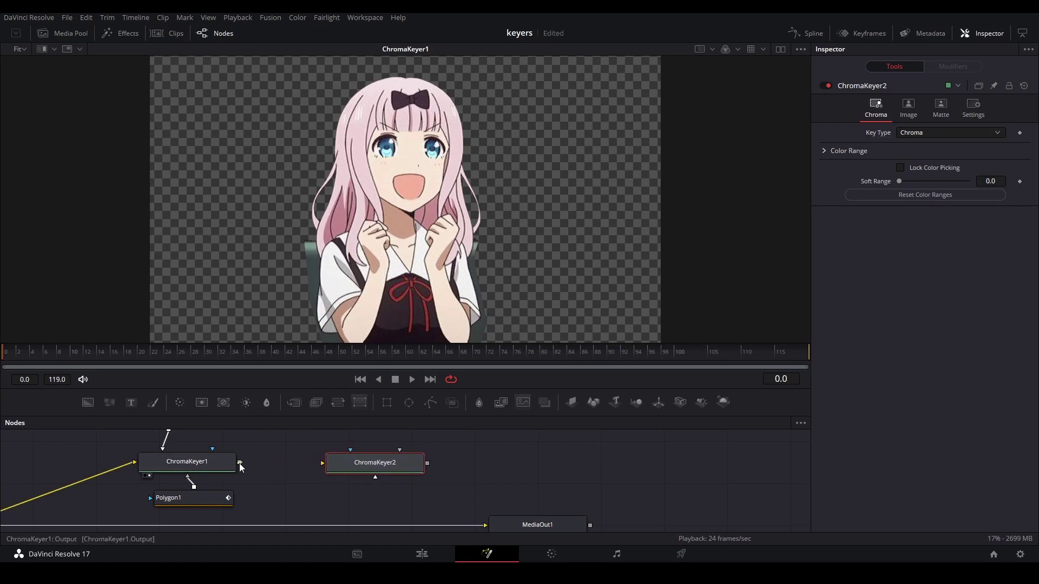
# Connect ChromaKeyer1's output to both the image input and the effect mask of ChromaKeyer2, and save the project.
pyautogui.moveTo(239, 463); pyautogui.dragTo(330, 463)
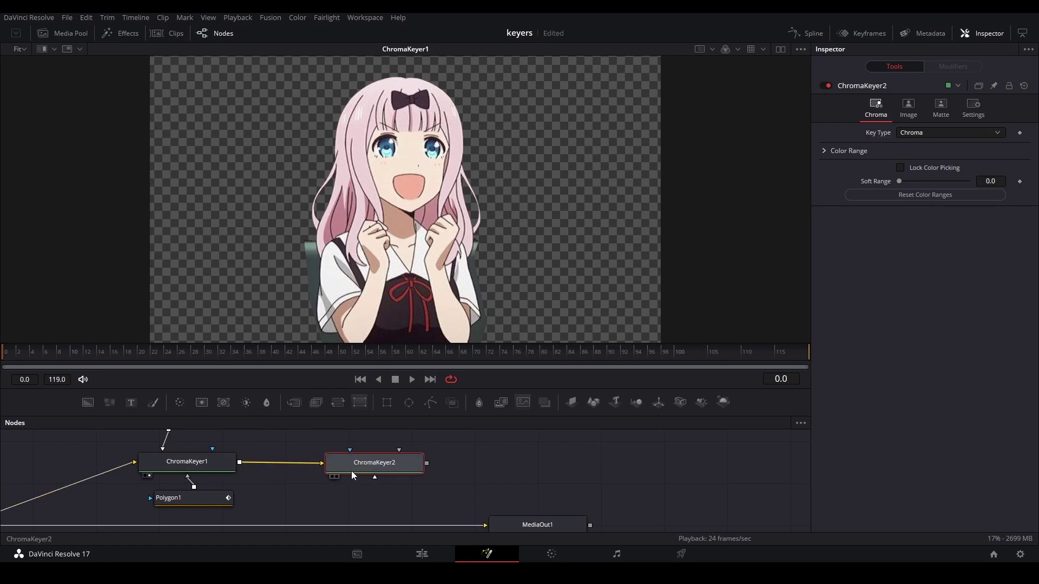
pyautogui.press('1')
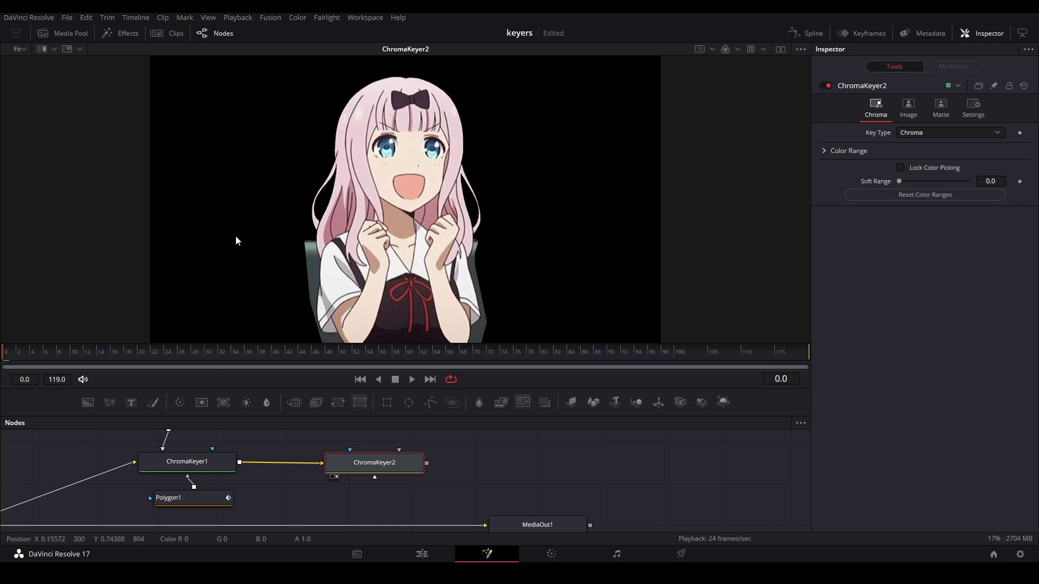
pyautogui.scroll(4, 241, 449)
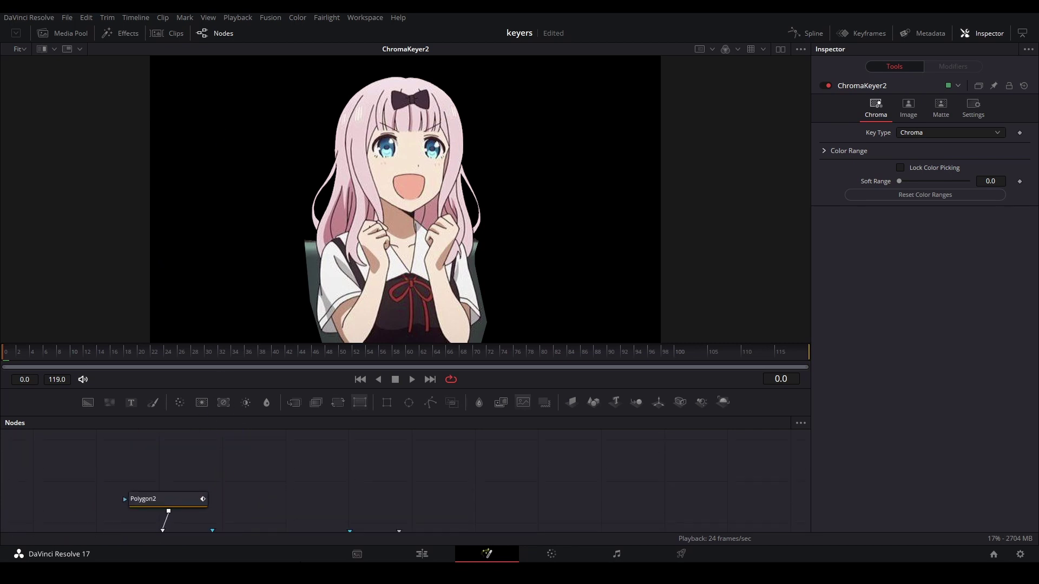
pyautogui.scroll(-3, 239, 485)
pyautogui.moveTo(239, 485); pyautogui.dragTo(355, 487)
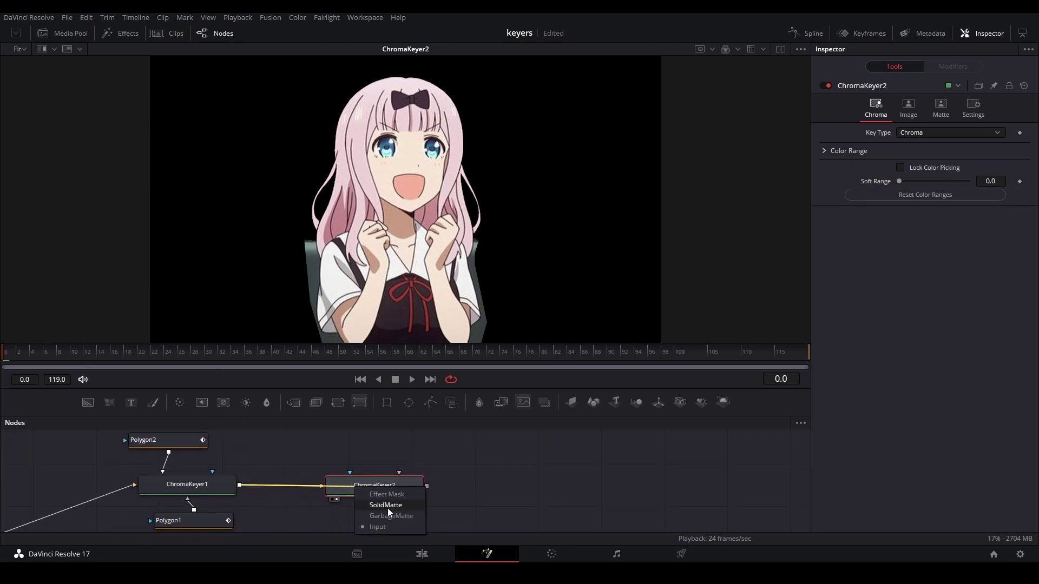
pyautogui.click(387, 495)
pyautogui.hotkey('ctrl', 's')
# Compare the outputs of ChromaKeyer1 and ChromaKeyer2 in the viewer.
pyautogui.click(224, 485)
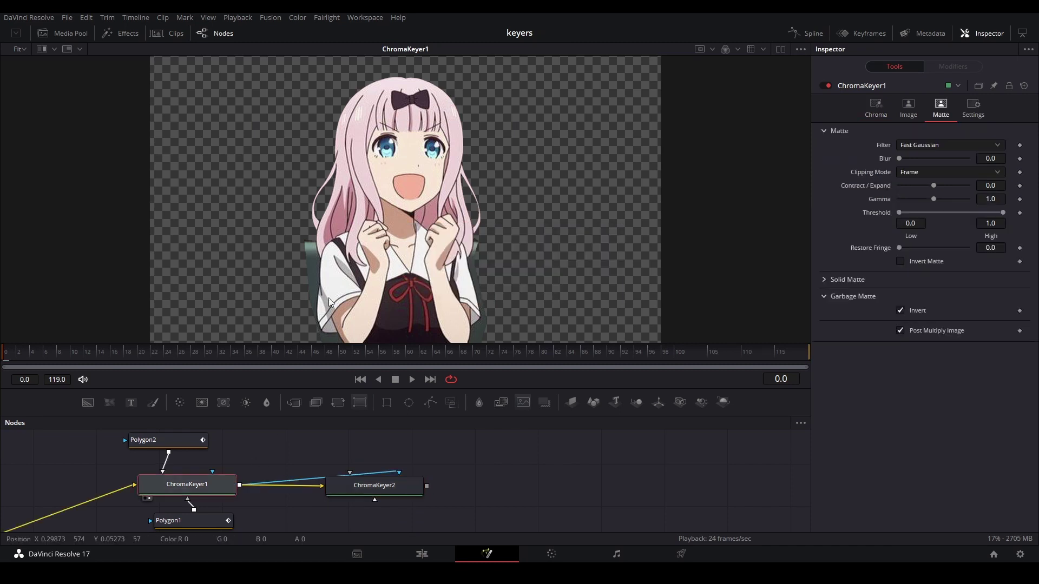
pyautogui.click(374, 492)
pyautogui.press('2')
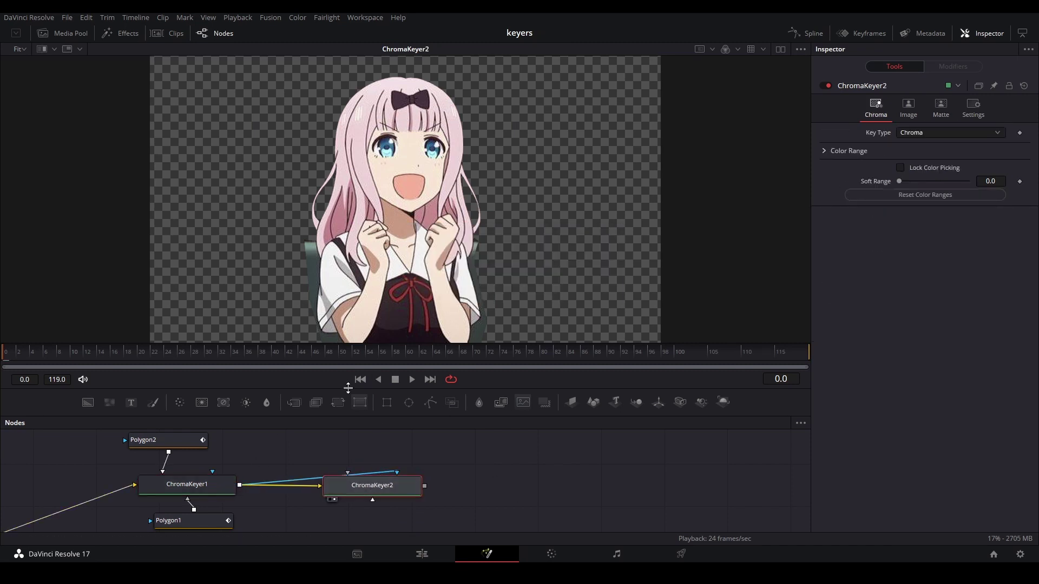
# Sample the green chair colours around the shoulders with ChromaKeyer2 to key out the chair remnants on both sides.
pyautogui.scroll(3, 305, 249)
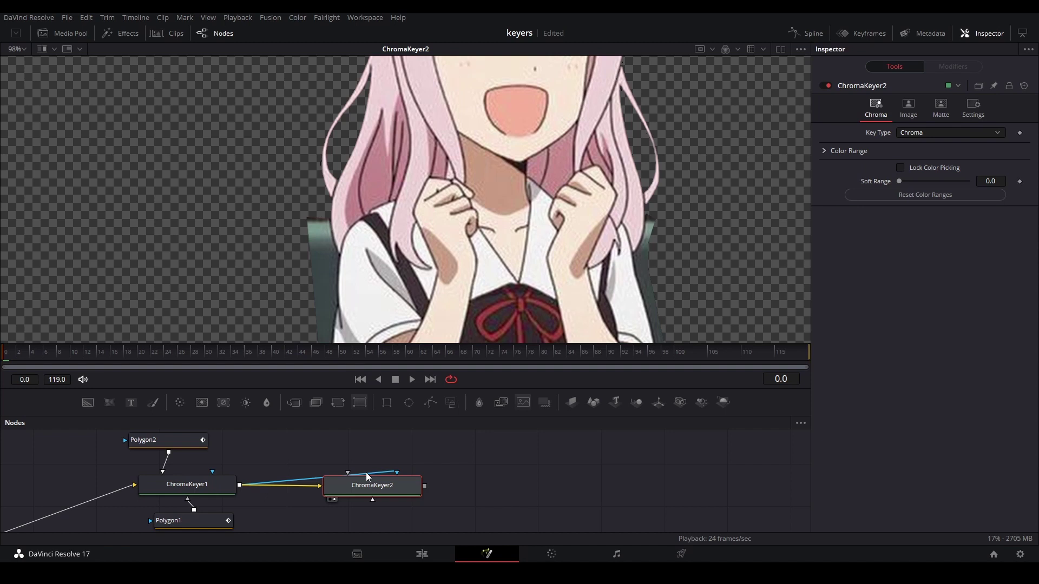
pyautogui.moveTo(366, 473); pyautogui.dragTo(366, 470)
pyautogui.scroll(5, 307, 223)
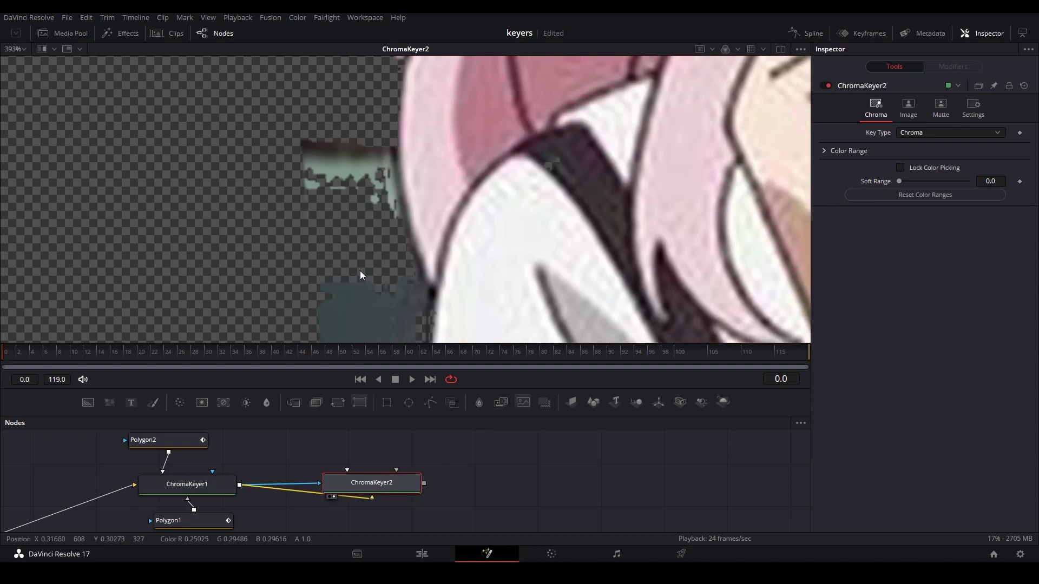
pyautogui.moveTo(344, 170); pyautogui.dragTo(371, 199)
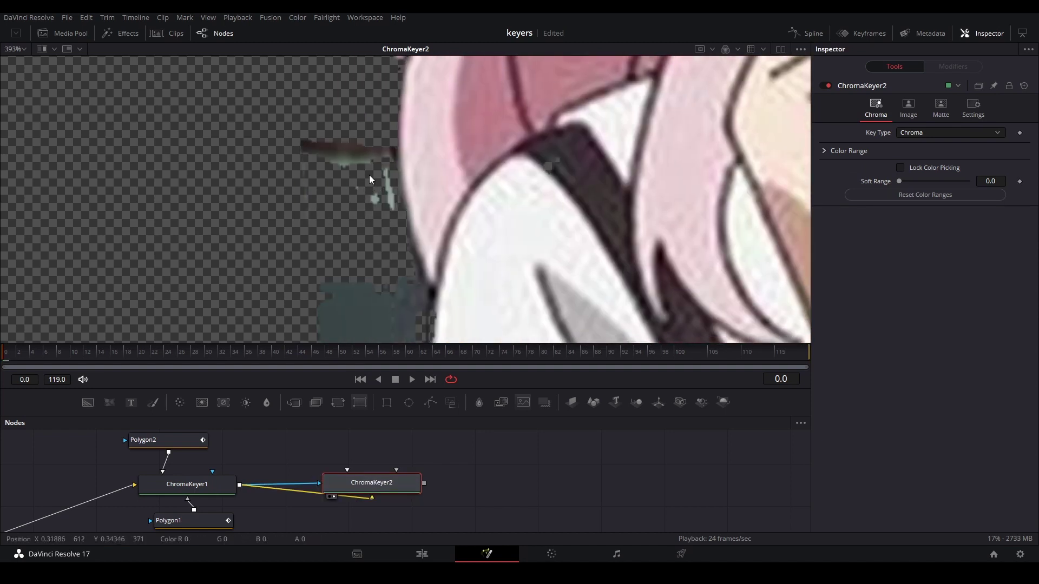
pyautogui.scroll(-4, 381, 246)
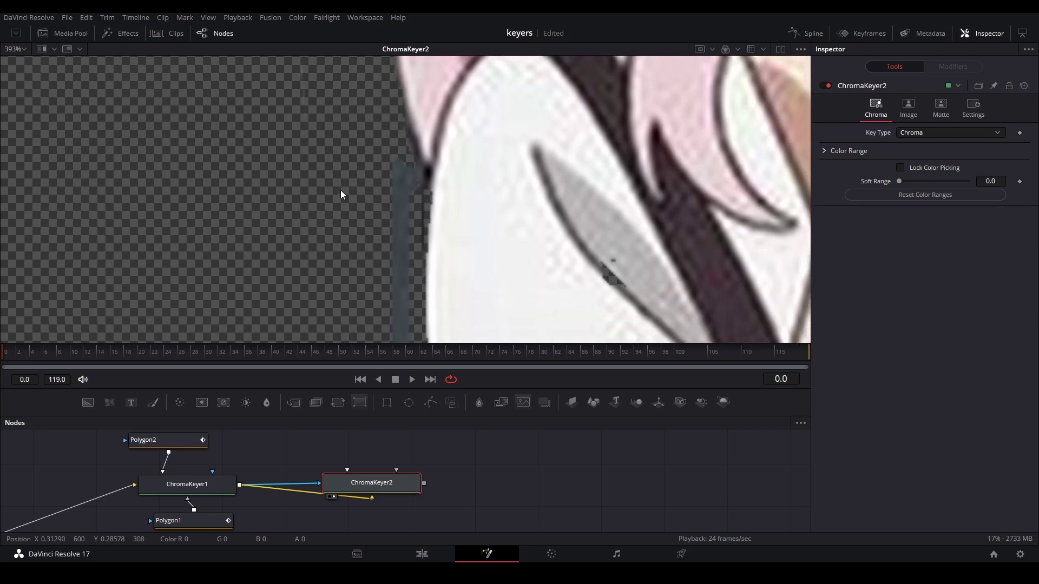
pyautogui.moveTo(352, 95); pyautogui.dragTo(345, 139)
pyautogui.scroll(3, 340, 193)
pyautogui.scroll(-4, 345, 144)
pyautogui.scroll(4, 373, 222)
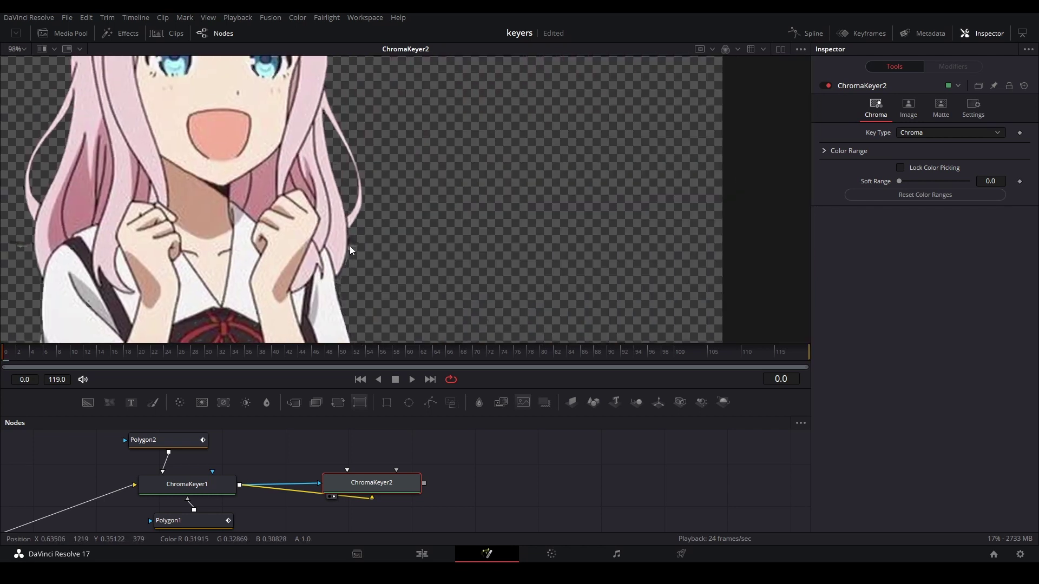
pyautogui.scroll(3, 372, 263)
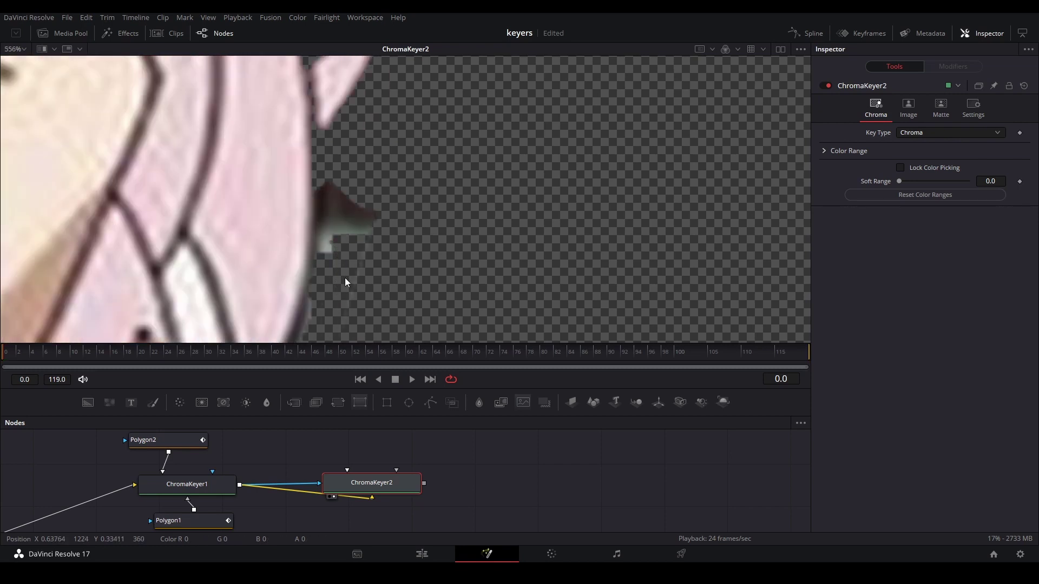
pyautogui.scroll(-9, 352, 225)
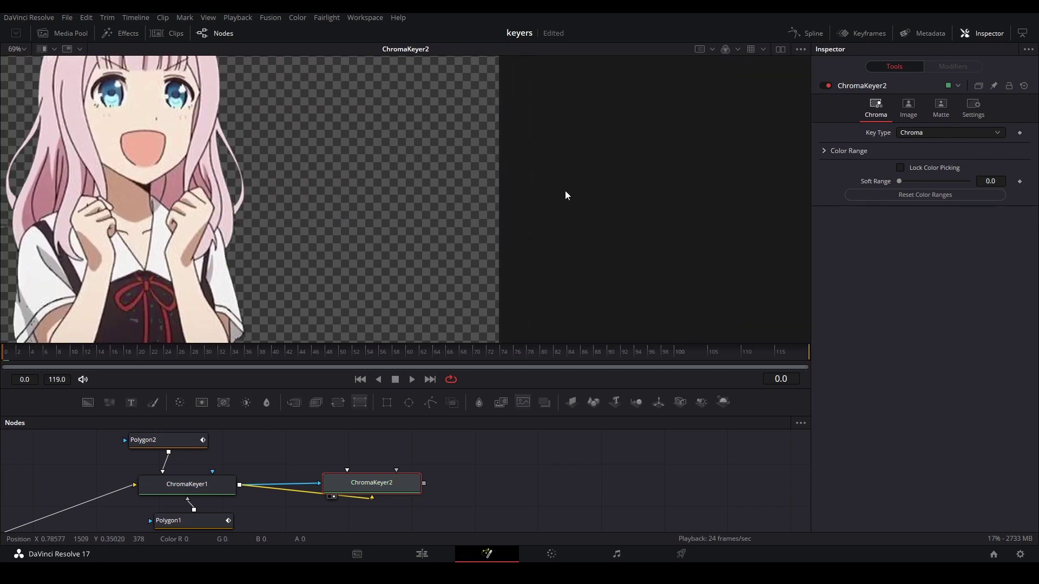
# Examine ChromaKeyer2's key in the alpha and colour views, checking the sleeves, dress and chair area.
pyautogui.press('a')
pyautogui.scroll(3, 362, 190)
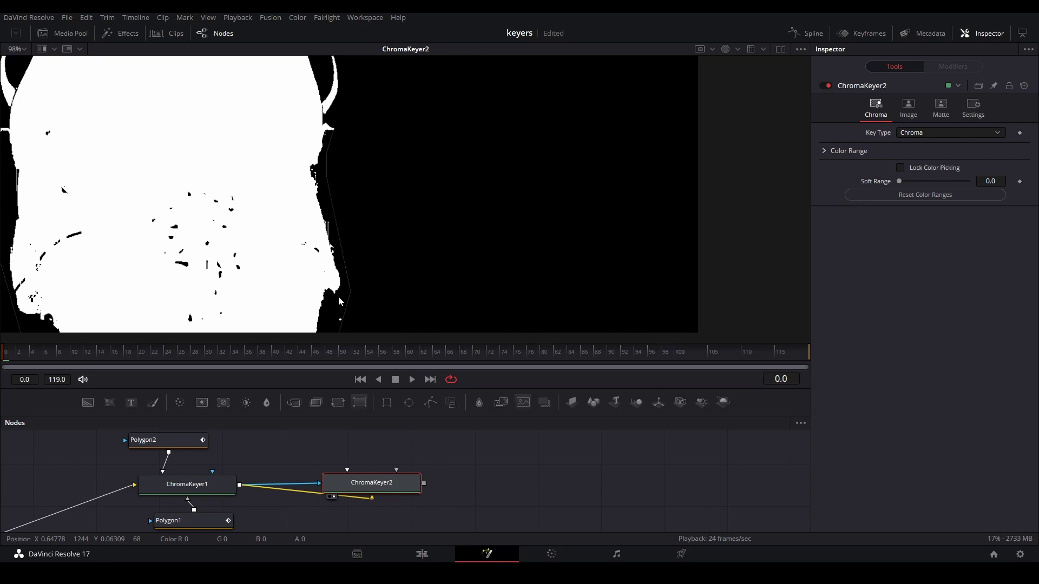
pyautogui.press('c')
pyautogui.scroll(3, 349, 269)
pyautogui.scroll(-6, 368, 231)
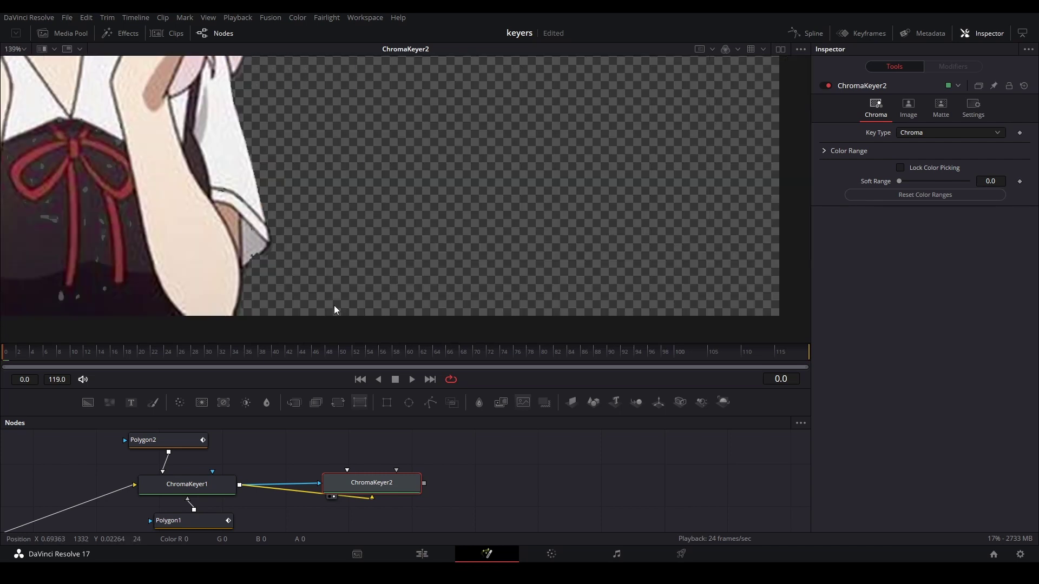
pyautogui.press('a')
pyautogui.moveTo(193, 222); pyautogui.dragTo(217, 237)
pyautogui.press('c')
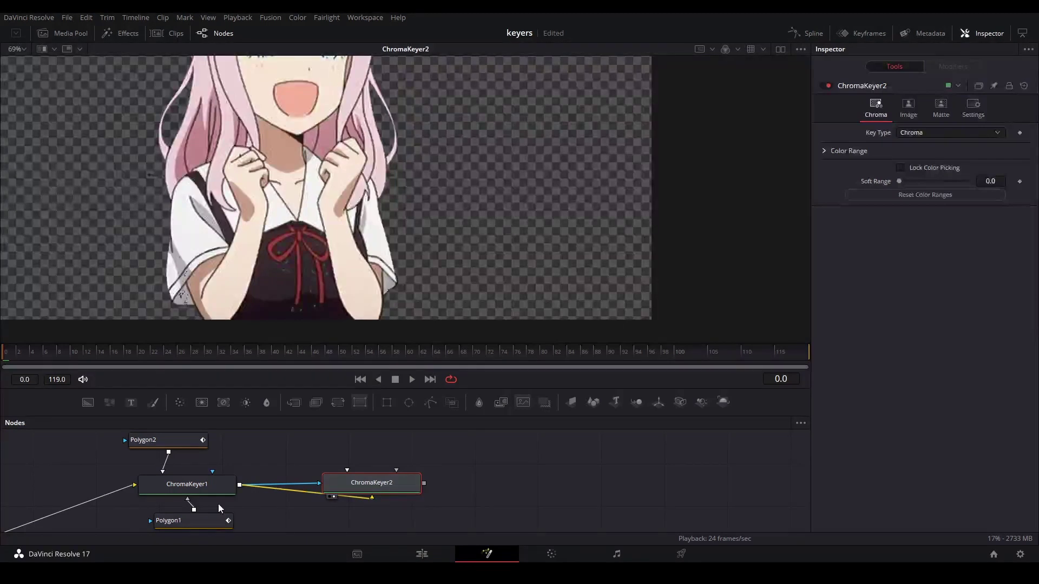
# Connect Polygon2 to ChromaKeyer2's solid matte input as well, to fill the holes inside the character.
pyautogui.click(170, 444)
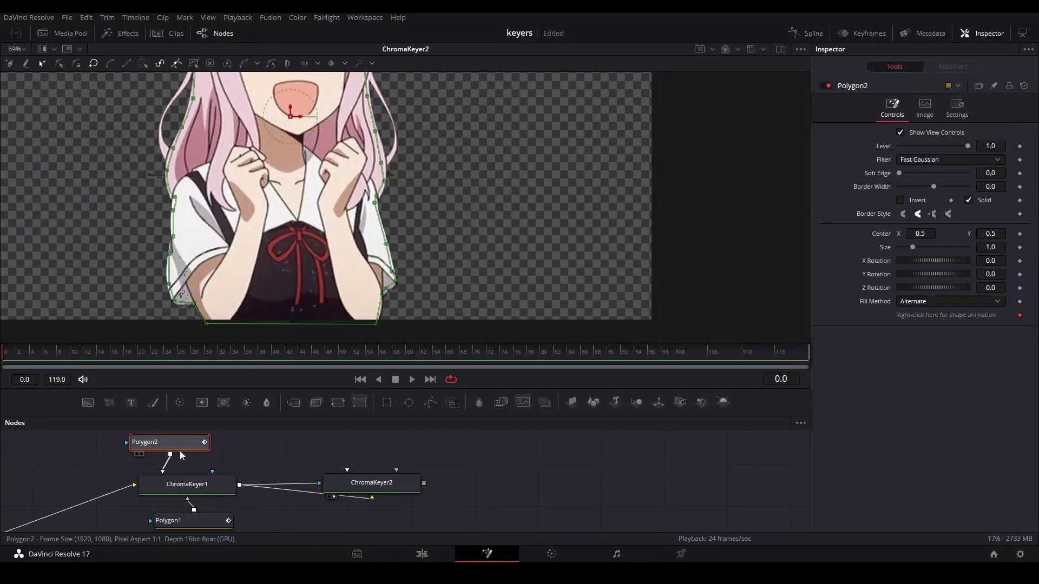
pyautogui.moveTo(160, 458); pyautogui.dragTo(193, 459)
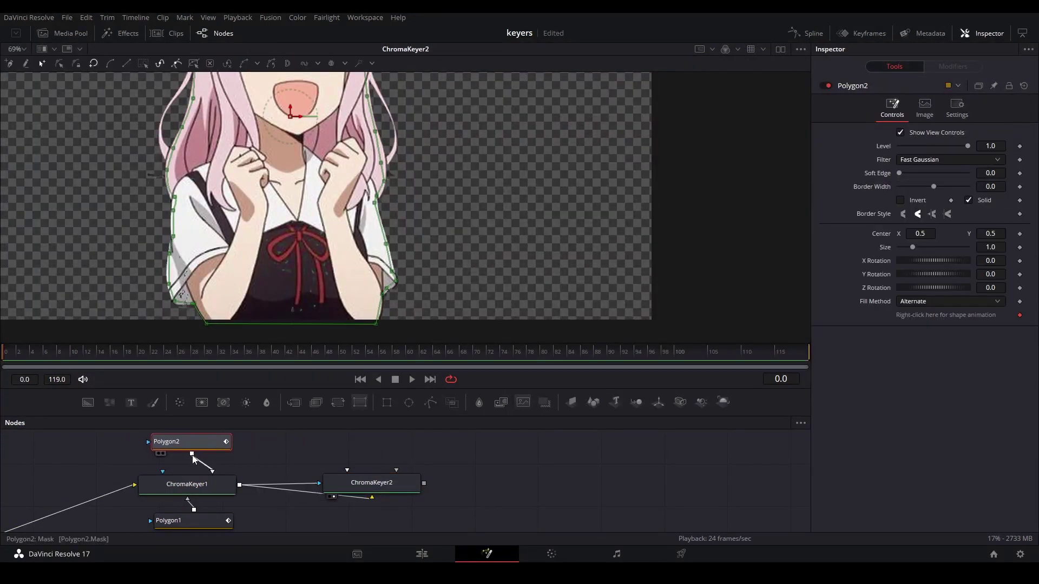
pyautogui.moveTo(309, 463); pyautogui.dragTo(366, 491)
pyautogui.click(401, 508)
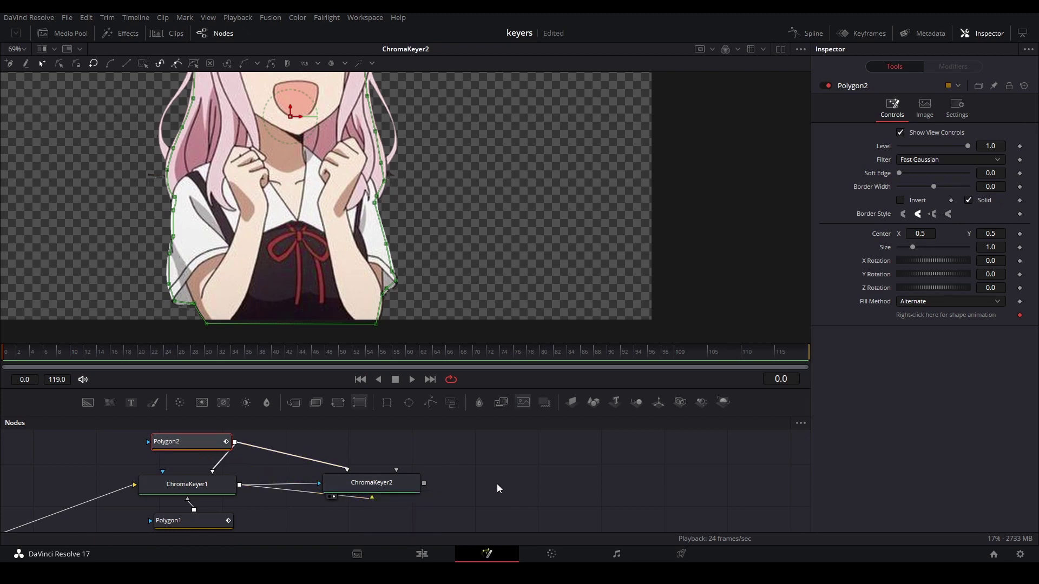
# Check ChromaKeyer2's filled cutout in the alpha and colour views, and save the project.
pyautogui.click(381, 492)
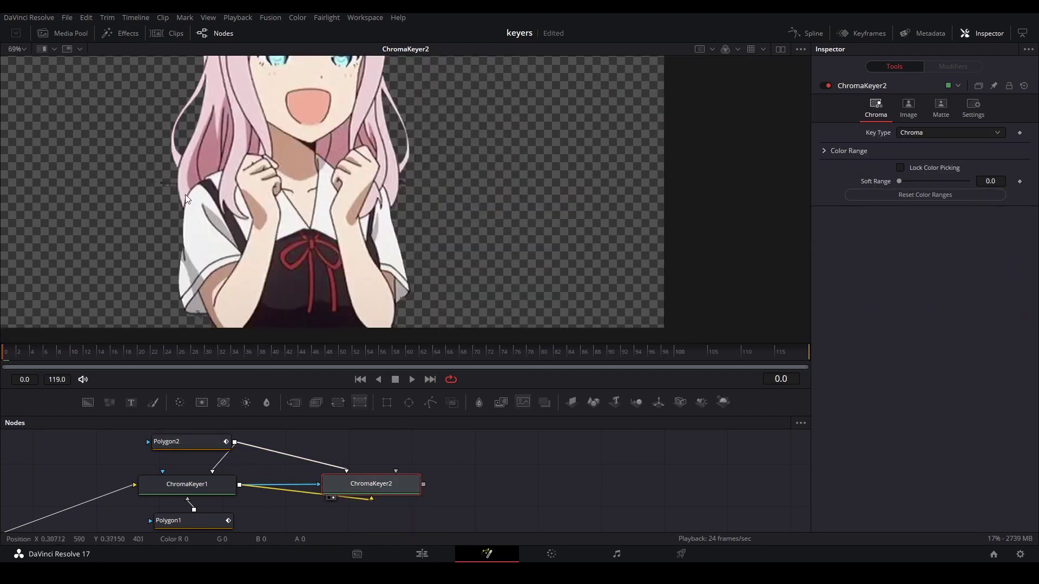
pyautogui.press('a')
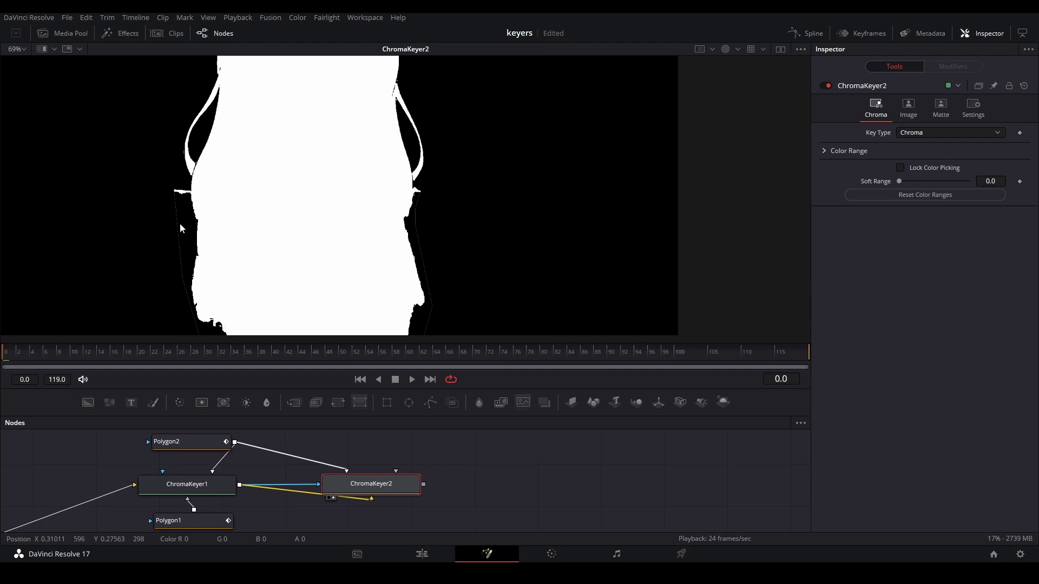
pyautogui.moveTo(421, 200); pyautogui.dragTo(430, 238)
pyautogui.press('c')
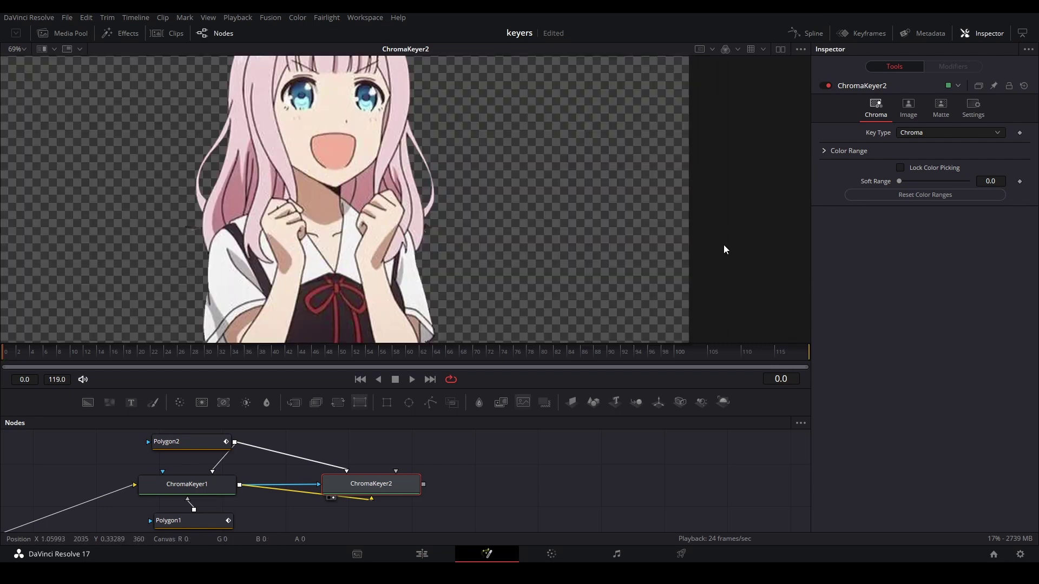
pyautogui.click(472, 493)
pyautogui.hotkey('ctrl', 's')
# Add a Matte Control node after ChromaKeyer2, connect ChromaKeyer2's output to it and show it in the viewer.
pyautogui.moveTo(417, 478); pyautogui.dragTo(250, 469)
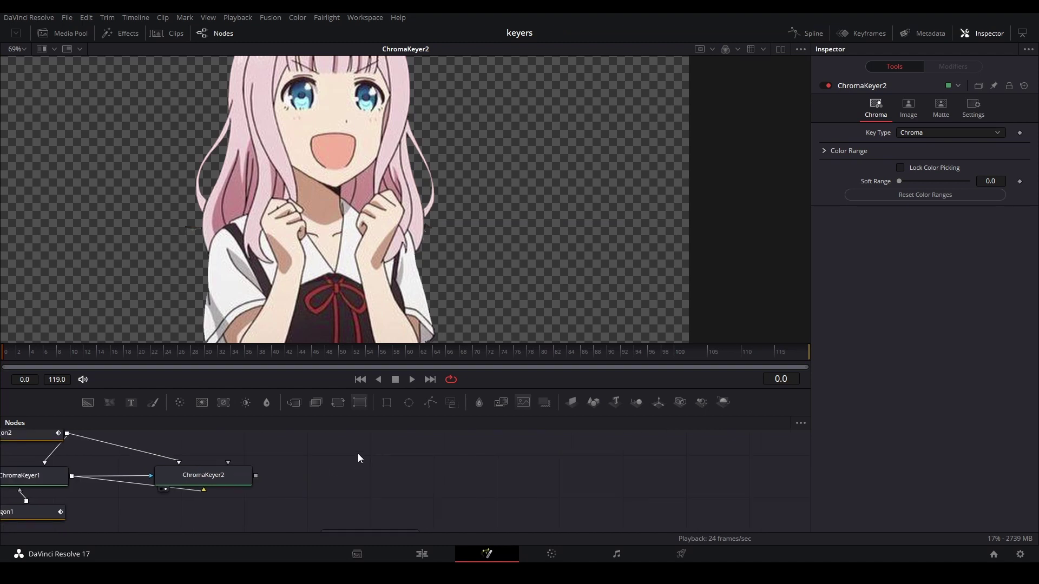
pyautogui.hotkey('shift', 'space')
pyautogui.write('matte')
pyautogui.press('Return')
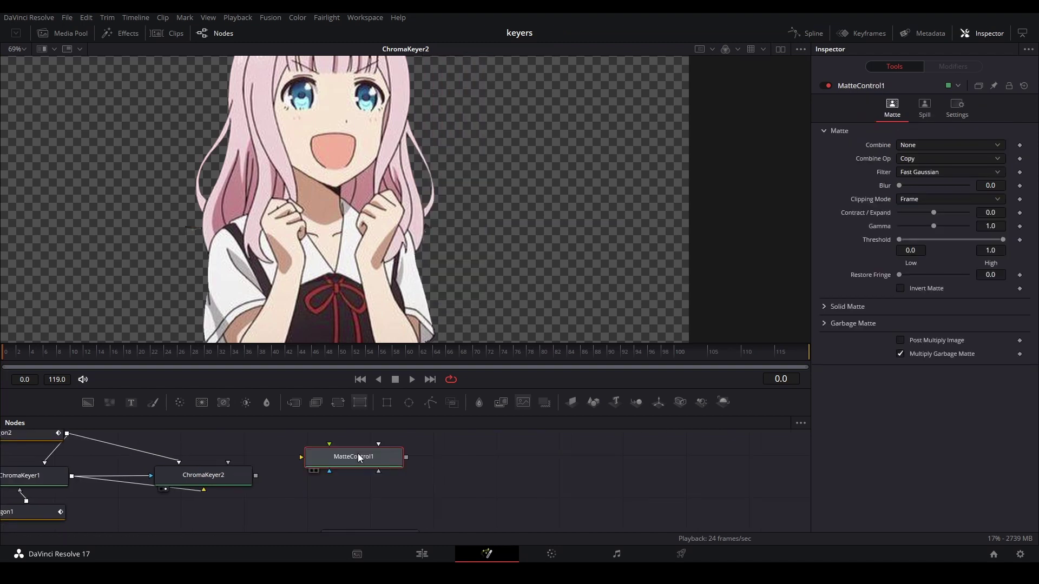
pyautogui.moveTo(256, 475); pyautogui.dragTo(324, 479)
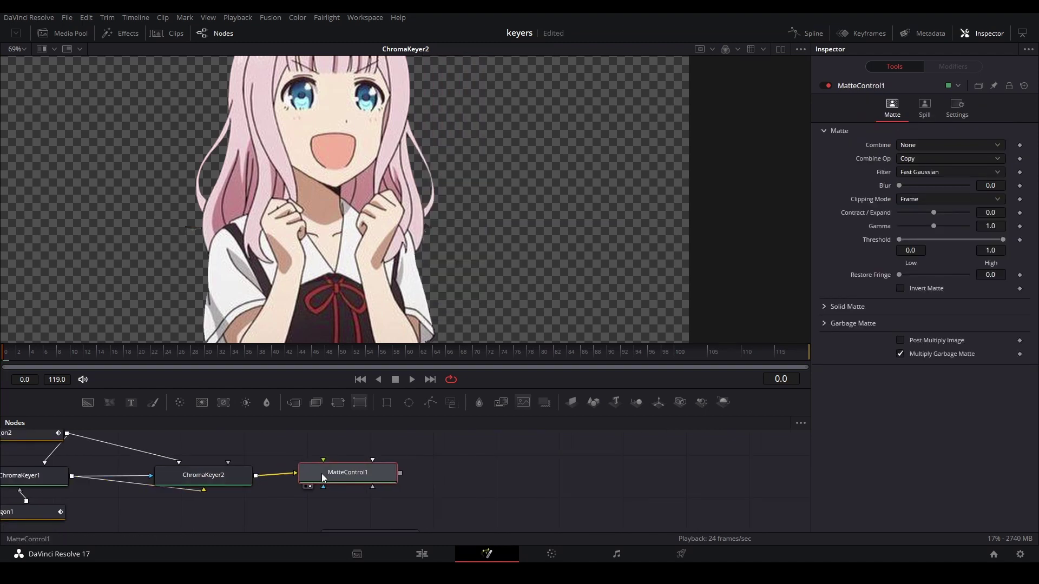
pyautogui.click(443, 474)
# Add a Polygon node above MatteControl1 and start its outline along the hair edge beside the chair leftover on the image's right side.
pyautogui.moveTo(415, 464); pyautogui.dragTo(404, 479)
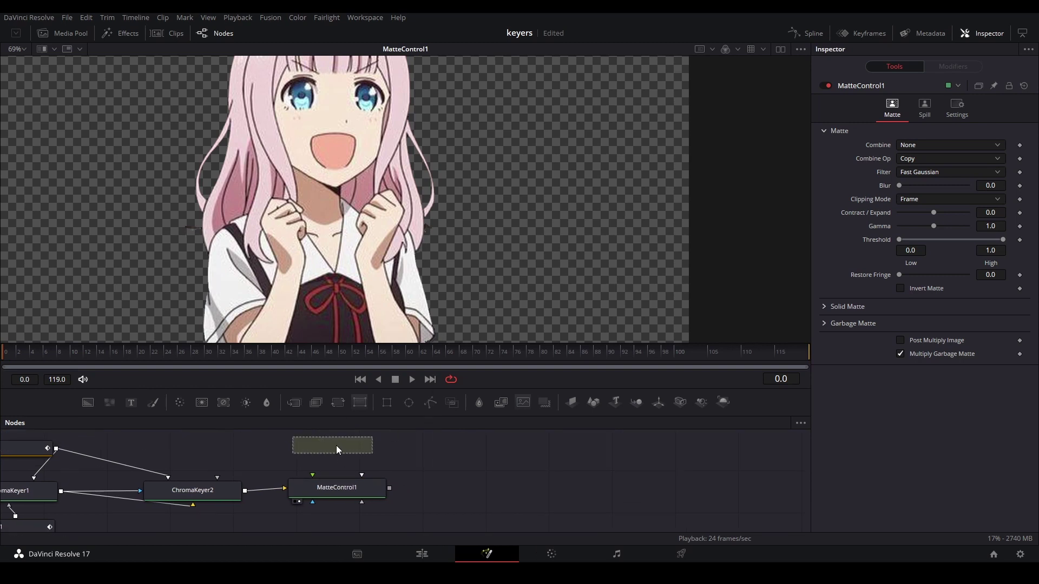
pyautogui.moveTo(336, 449); pyautogui.dragTo(336, 451)
pyautogui.scroll(6, 389, 227)
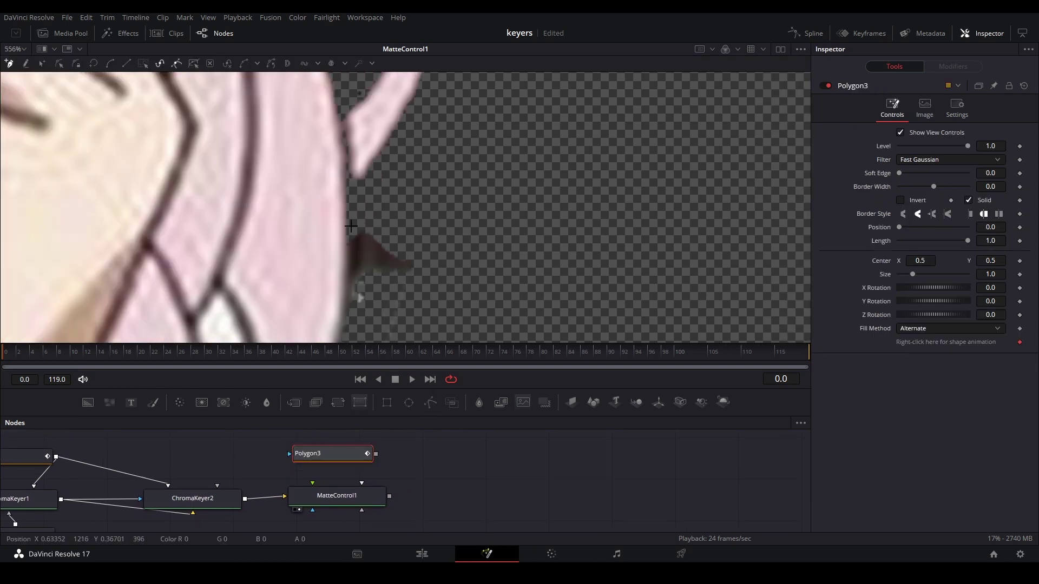
pyautogui.click(351, 226)
pyautogui.moveTo(351, 296); pyautogui.dragTo(344, 239)
pyautogui.click(345, 246)
pyautogui.click(481, 265)
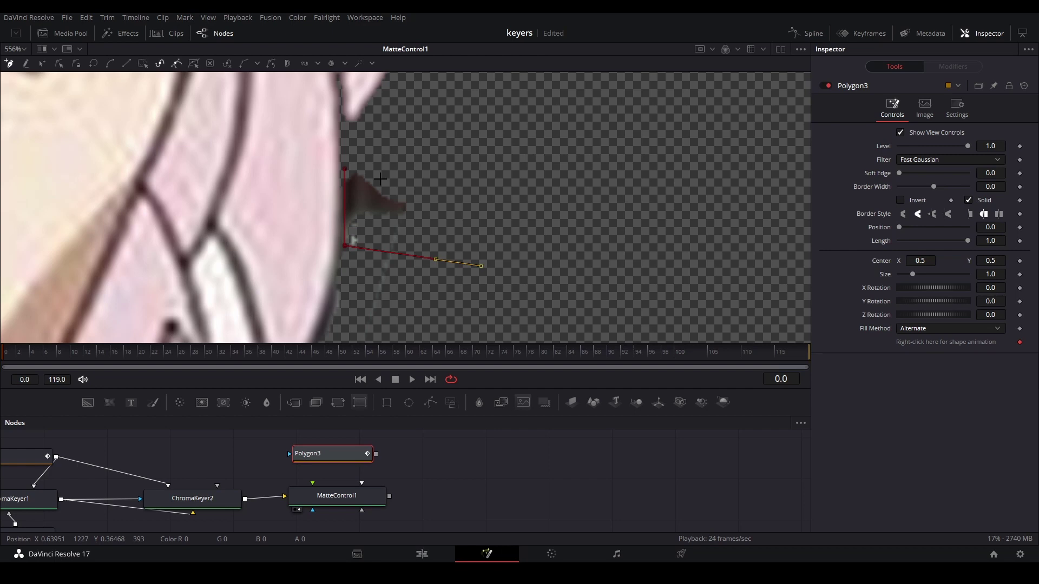
pyautogui.scroll(-3, 379, 202)
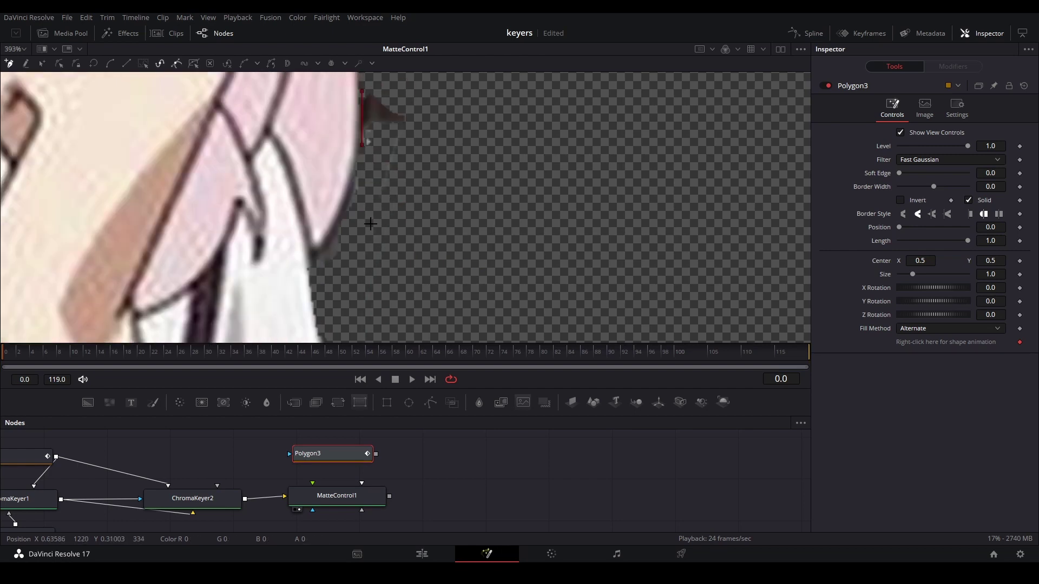
pyautogui.scroll(-10, 415, 246)
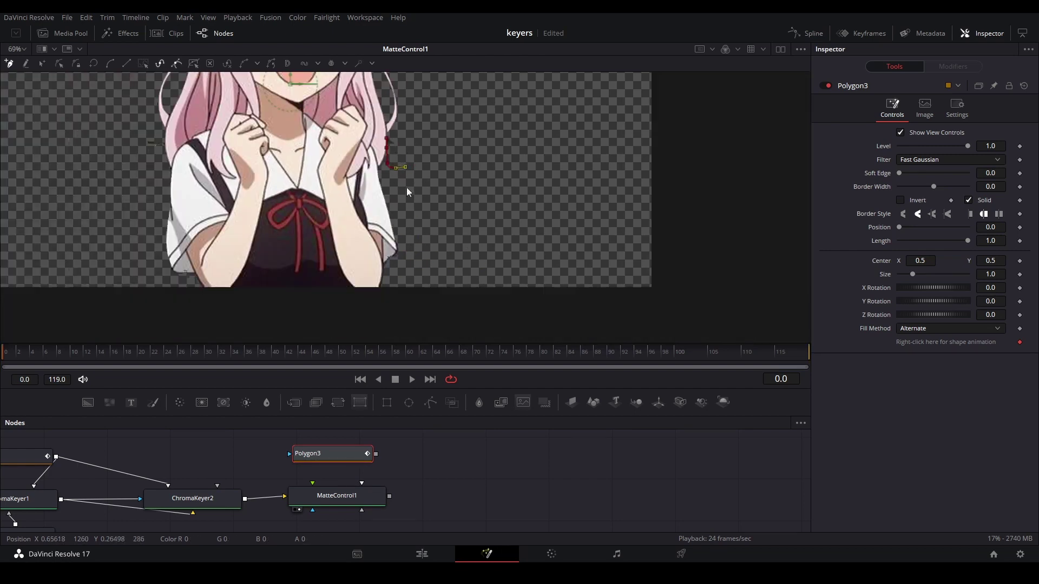
# Continue the Polygon3 outline below the image and up along the left sleeve to the hair edge beside the other chair leftover.
pyautogui.moveTo(156, 256); pyautogui.dragTo(158, 276)
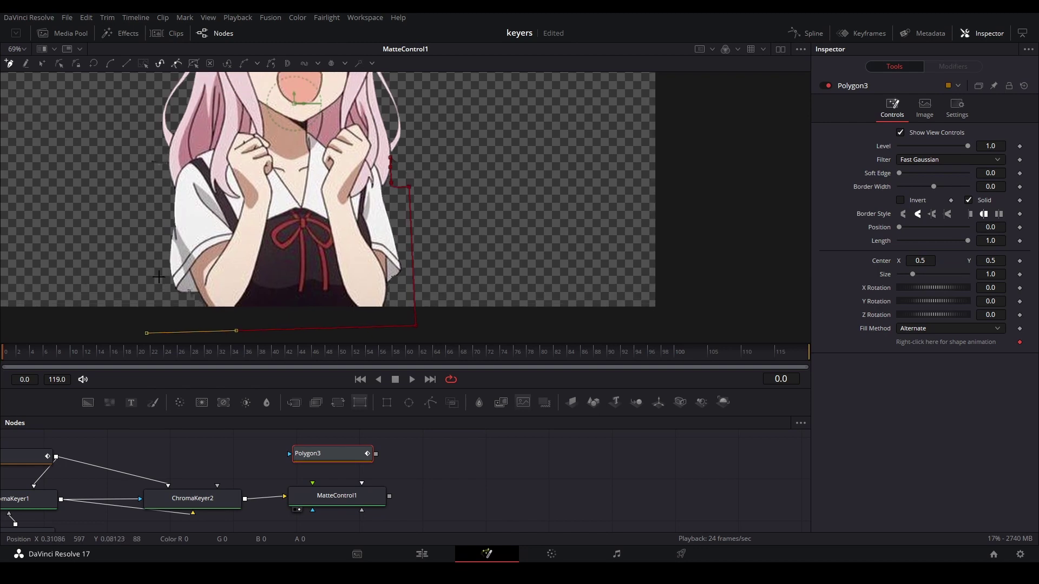
pyautogui.scroll(5, 162, 254)
pyautogui.moveTo(200, 135); pyautogui.dragTo(189, 329)
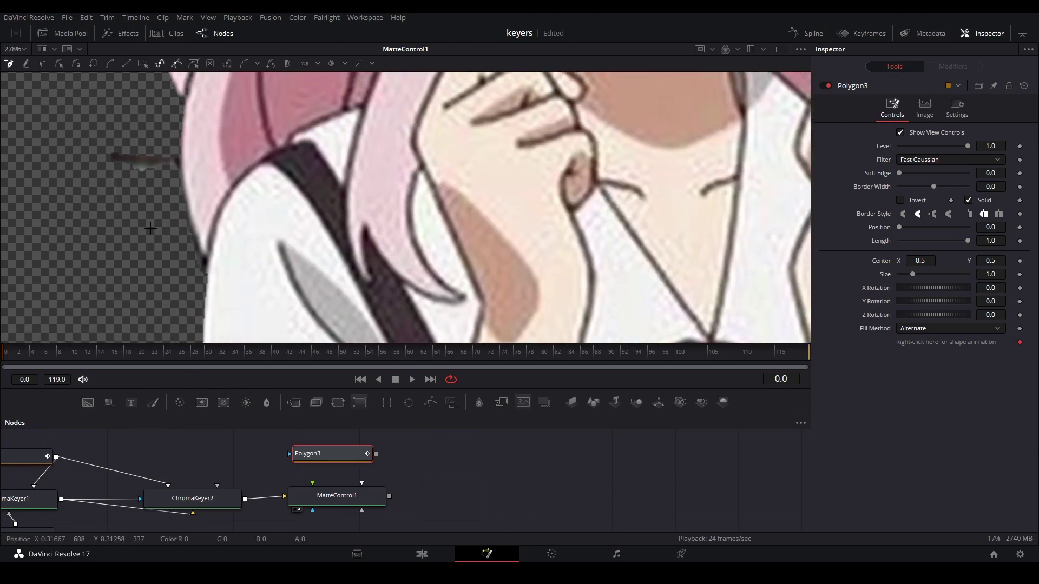
pyautogui.moveTo(149, 196); pyautogui.dragTo(161, 203)
pyautogui.click(184, 257)
pyautogui.click(186, 181)
pyautogui.moveTo(186, 169); pyautogui.dragTo(186, 188)
pyautogui.scroll(4, 187, 191)
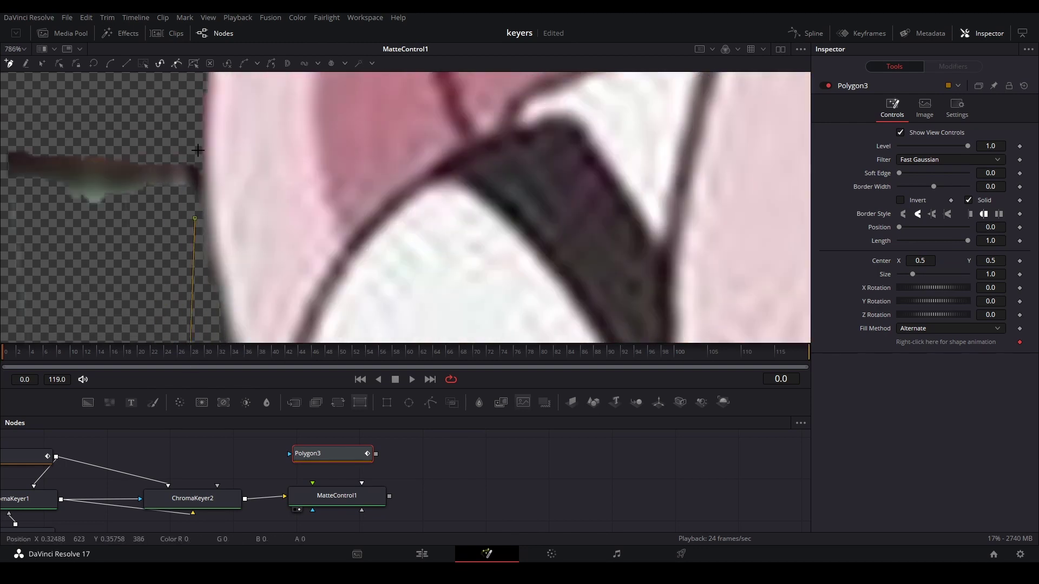
# Finish the Polygon3 outline around the chair leftovers and connect the polygon to MatteControl1's garbage matte input.
pyautogui.scroll(-10, 189, 151)
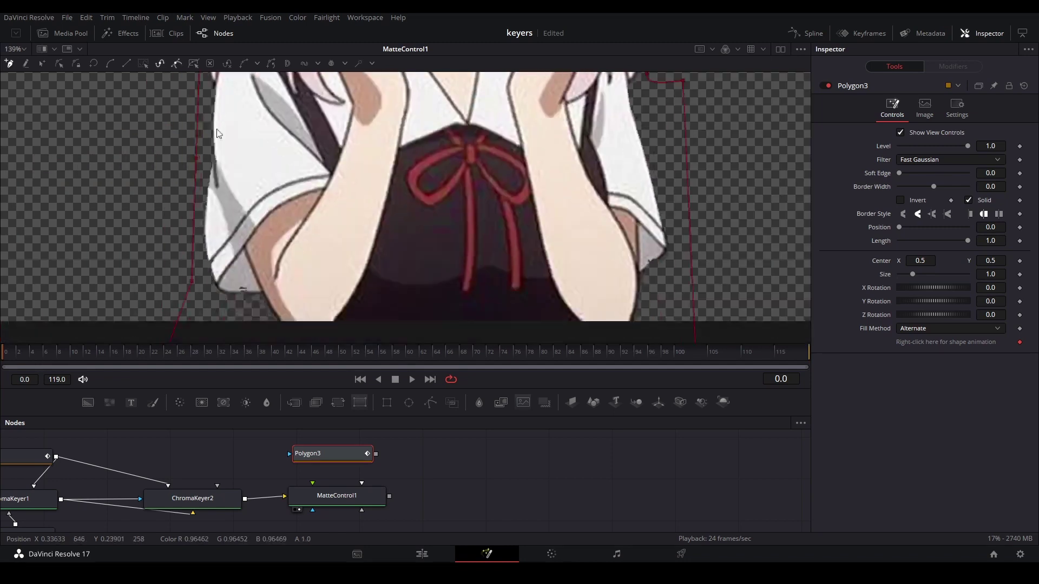
pyautogui.click(432, 282)
pyautogui.moveTo(485, 127); pyautogui.dragTo(442, 190)
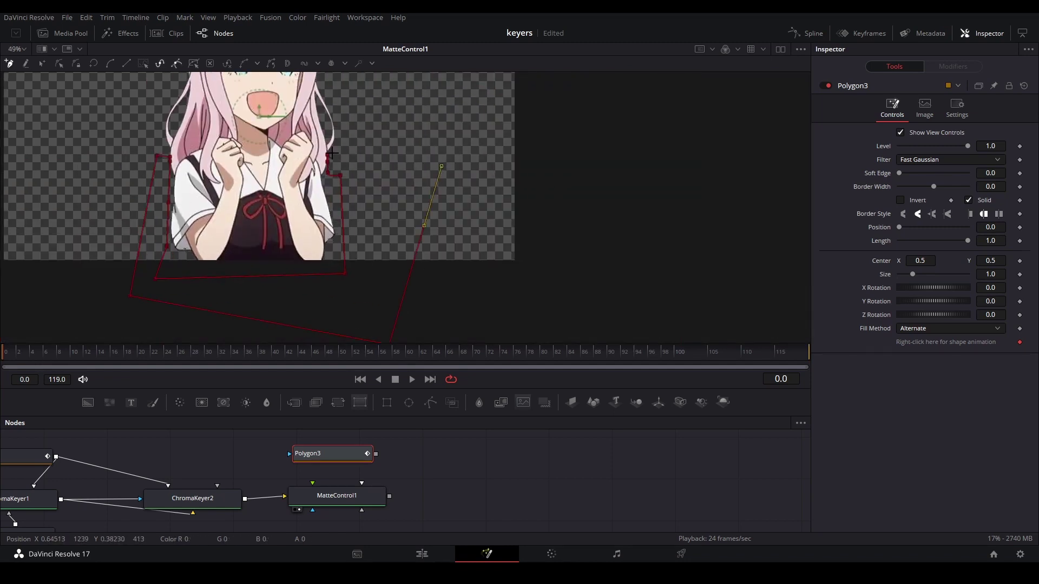
pyautogui.moveTo(376, 454); pyautogui.dragTo(355, 500)
pyautogui.click(389, 518)
pyautogui.click(357, 494)
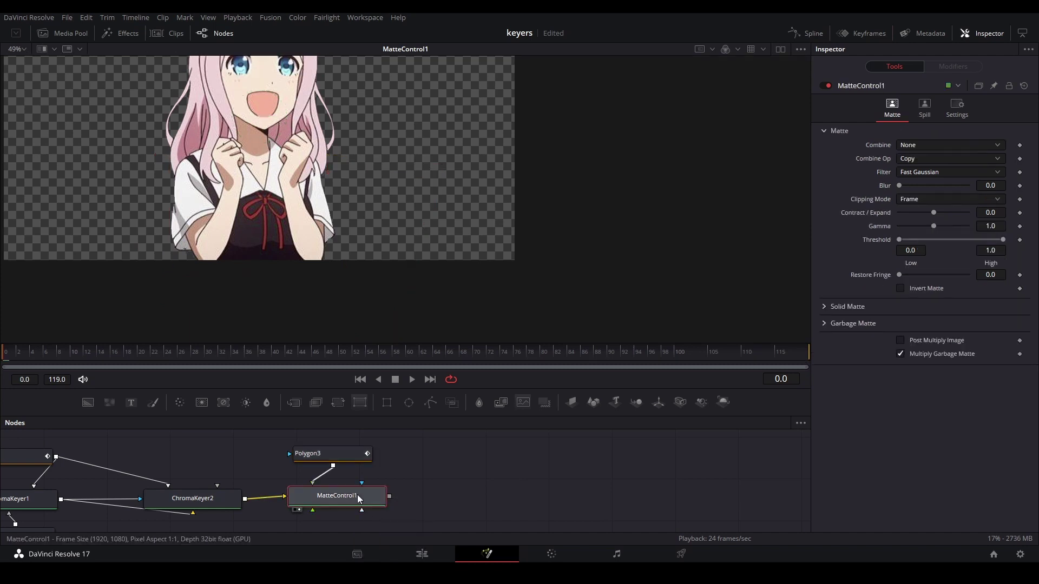
# Check MatteControl1's cutout up close around the hair and sleeves in the alpha and colour views.
pyautogui.scroll(4, 328, 189)
pyautogui.scroll(-3, 344, 127)
pyautogui.moveTo(336, 135); pyautogui.dragTo(428, 211)
pyautogui.scroll(-1, 411, 213)
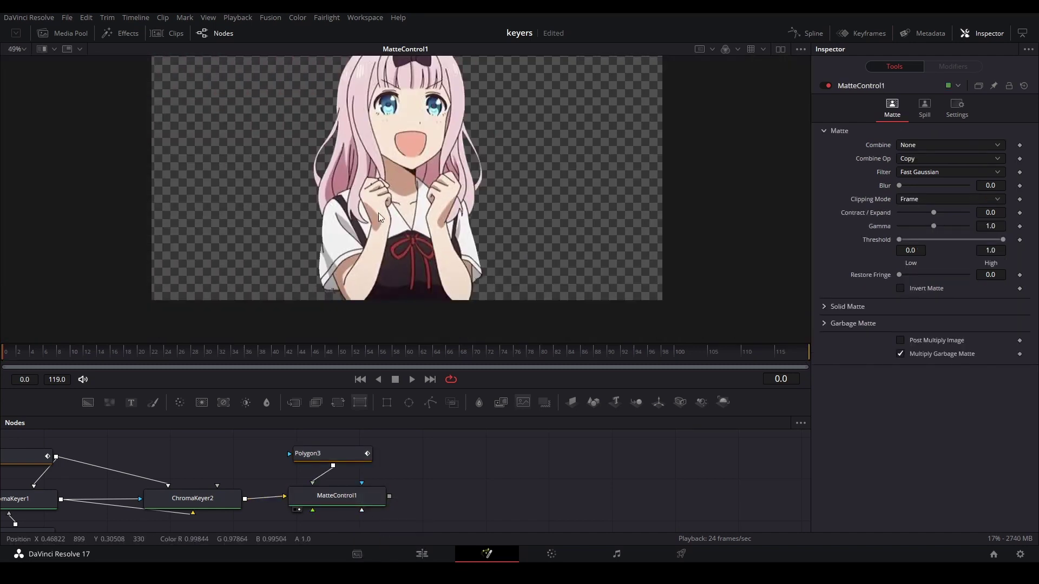
pyautogui.scroll(1, 378, 212)
pyautogui.click(339, 494)
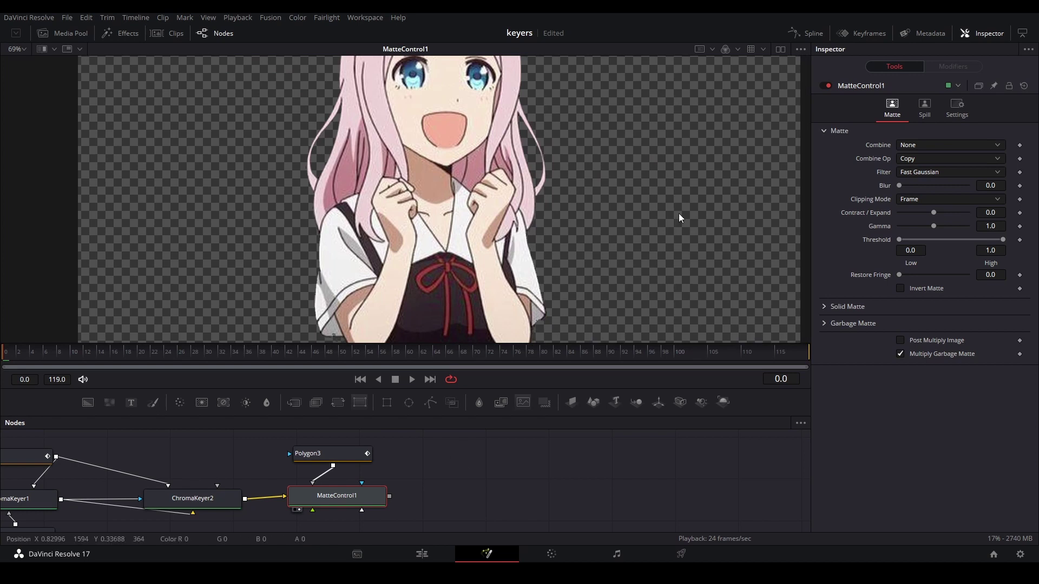
pyautogui.press('a')
pyautogui.scroll(-2, 512, 184)
pyautogui.scroll(2, 512, 168)
pyautogui.press('c')
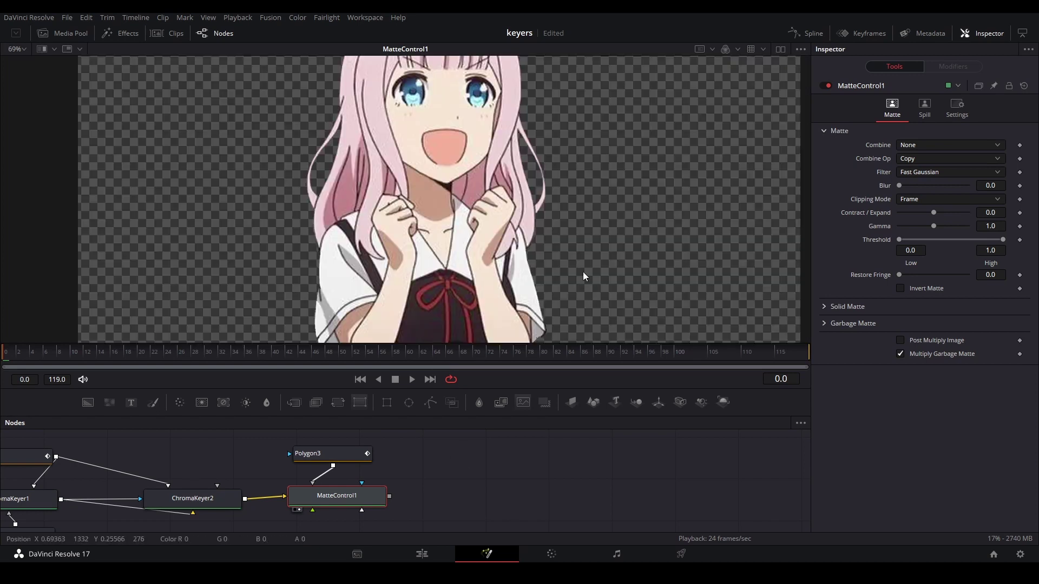
pyautogui.moveTo(582, 273); pyautogui.dragTo(576, 238)
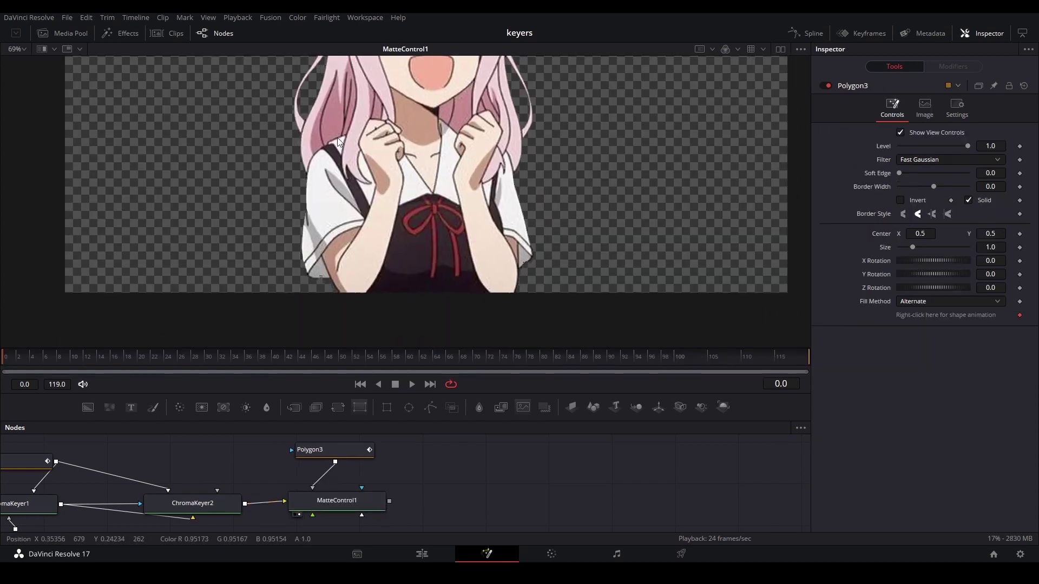
# Add a Merge node that composites MatteControl1 over MediaIn1 and feeds MediaOut1, and show it in the viewer.
pyautogui.moveTo(489, 216); pyautogui.dragTo(458, 303)
pyautogui.moveTo(456, 497); pyautogui.dragTo(355, 468)
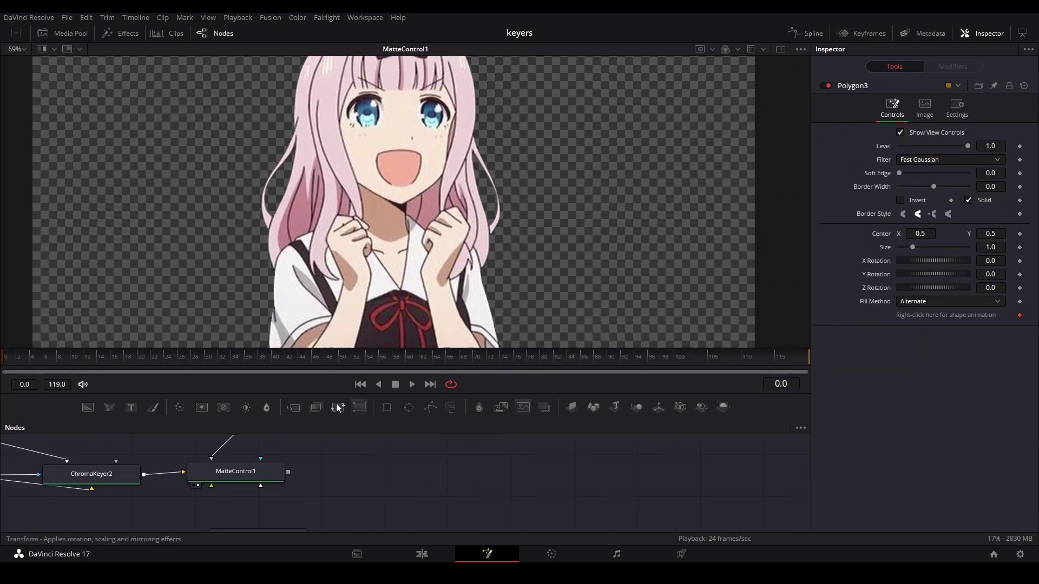
pyautogui.moveTo(328, 393); pyautogui.dragTo(328, 302)
pyautogui.scroll(-2, 353, 405)
pyautogui.moveTo(298, 436); pyautogui.dragTo(446, 442)
pyautogui.moveTo(362, 408); pyautogui.dragTo(390, 456)
pyautogui.click(523, 418)
pyautogui.press('1')
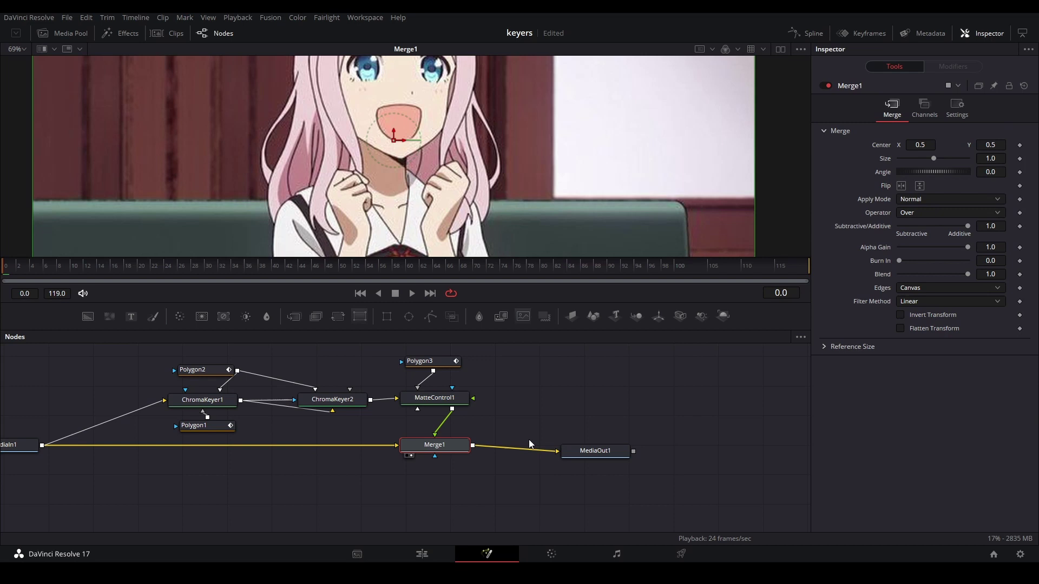
# Insert a second Merge node on the connection between MediaIn1 and Merge1.
pyautogui.moveTo(536, 189); pyautogui.dragTo(547, 209)
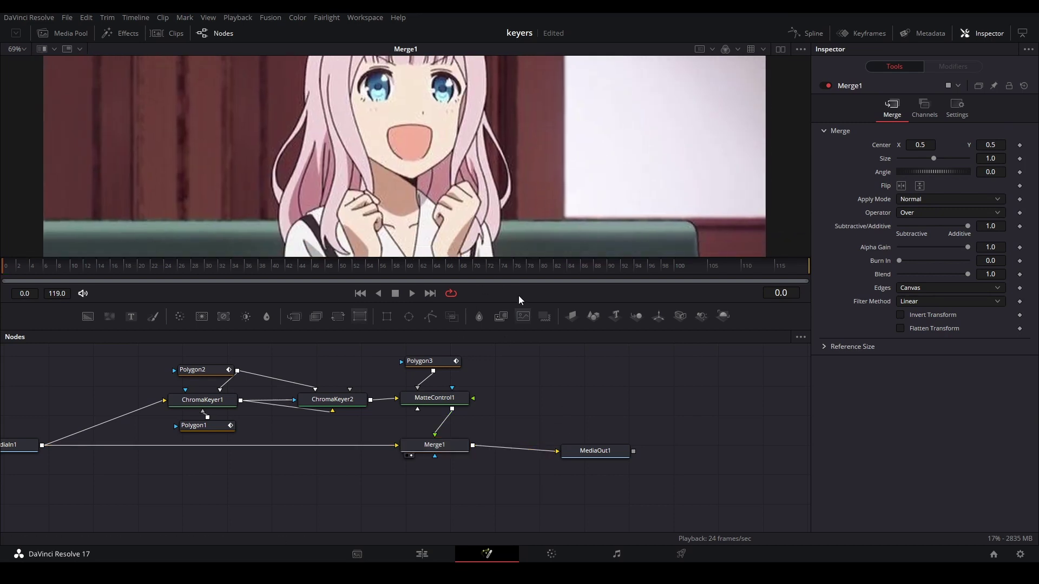
pyautogui.moveTo(521, 331); pyautogui.dragTo(524, 435)
pyautogui.hotkey('ctrl', 'f')
pyautogui.moveTo(549, 483); pyautogui.dragTo(510, 369)
pyautogui.moveTo(223, 526); pyautogui.dragTo(421, 545)
pyautogui.moveTo(209, 463); pyautogui.dragTo(210, 486)
pyautogui.moveTo(325, 494); pyautogui.dragTo(212, 443)
pyautogui.moveTo(290, 384); pyautogui.dragTo(281, 447)
# Add a Text node below Merge2 and connect its output to Merge2's foreground.
pyautogui.click(342, 478)
pyautogui.moveTo(277, 479); pyautogui.dragTo(250, 482)
pyautogui.click(250, 482)
pyautogui.click(131, 387)
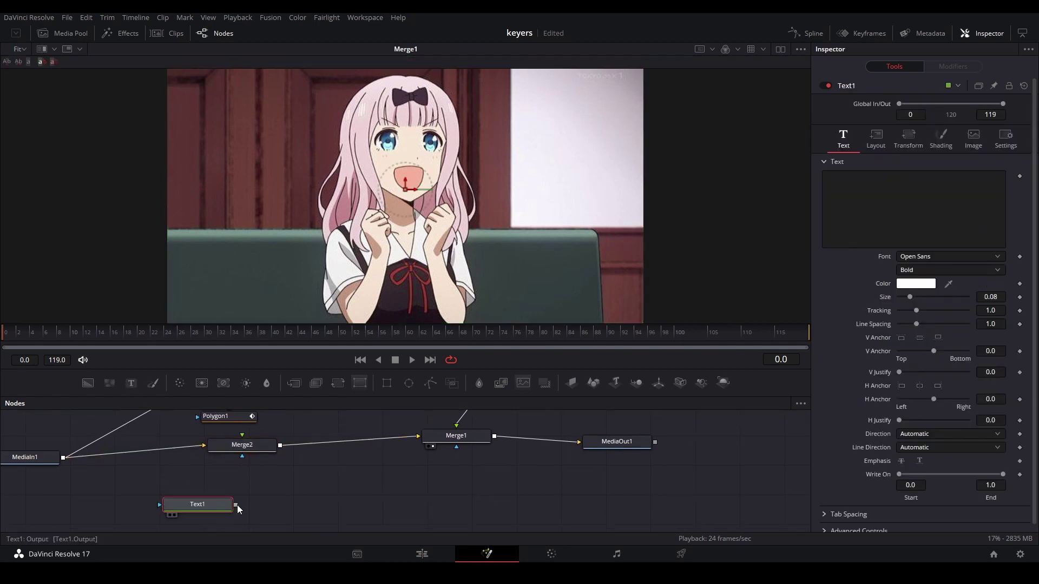
pyautogui.moveTo(236, 506); pyautogui.dragTo(242, 456)
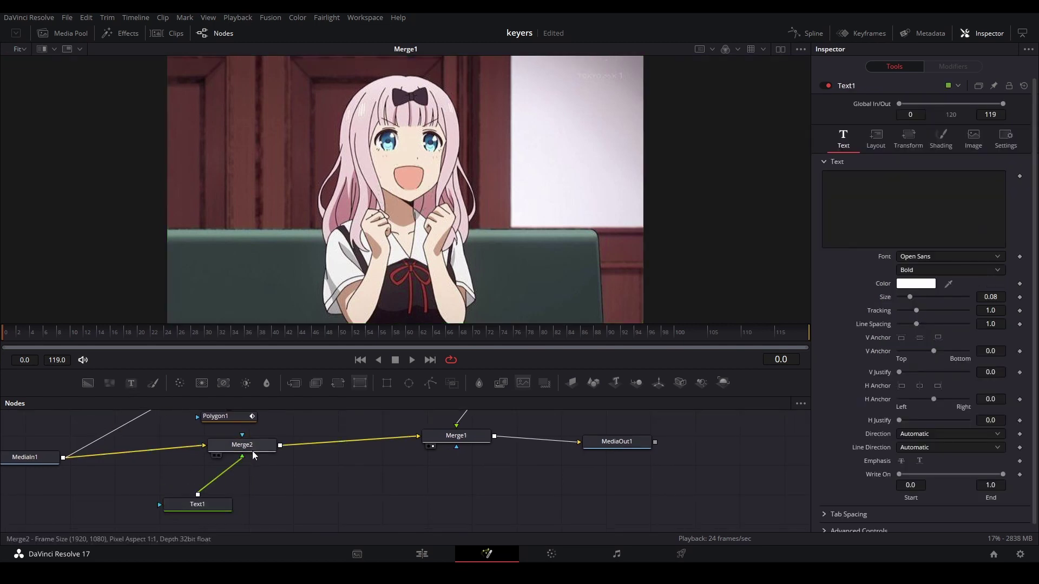
# Enter "asdfgasdgasdfg" in Text1, place the node directly under Merge2 and set the text size to 0.3898.
pyautogui.click(872, 230)
pyautogui.write('asdfgasdgasdfg')
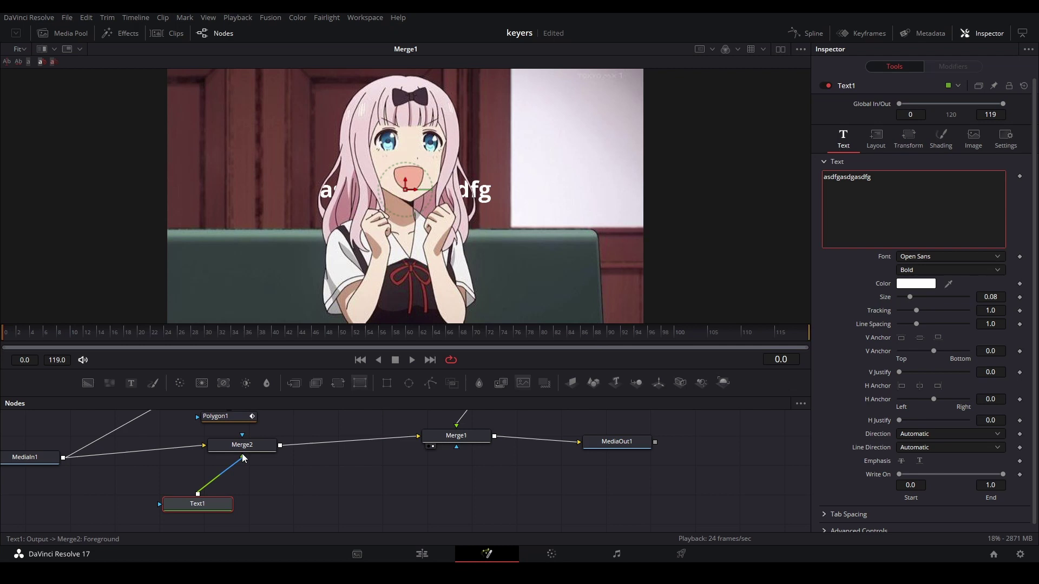
pyautogui.moveTo(196, 504); pyautogui.dragTo(243, 497)
pyautogui.moveTo(905, 291); pyautogui.dragTo(953, 295)
# Inspect the cutout's hair edges against the white text in the Merge1 view.
pyautogui.scroll(3, 315, 191)
pyautogui.moveTo(172, 201); pyautogui.dragTo(200, 221)
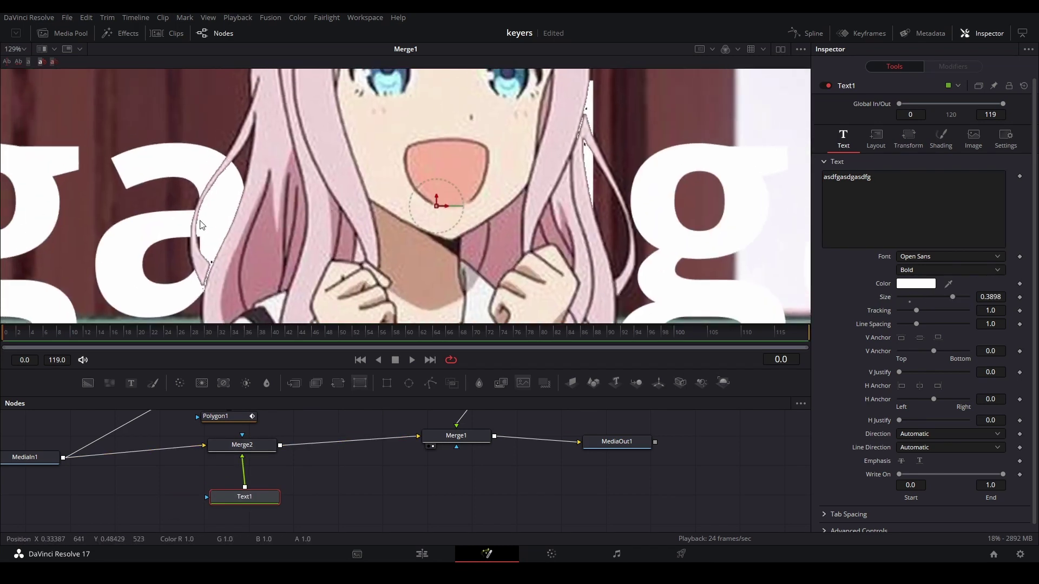
pyautogui.moveTo(232, 284); pyautogui.dragTo(283, 274)
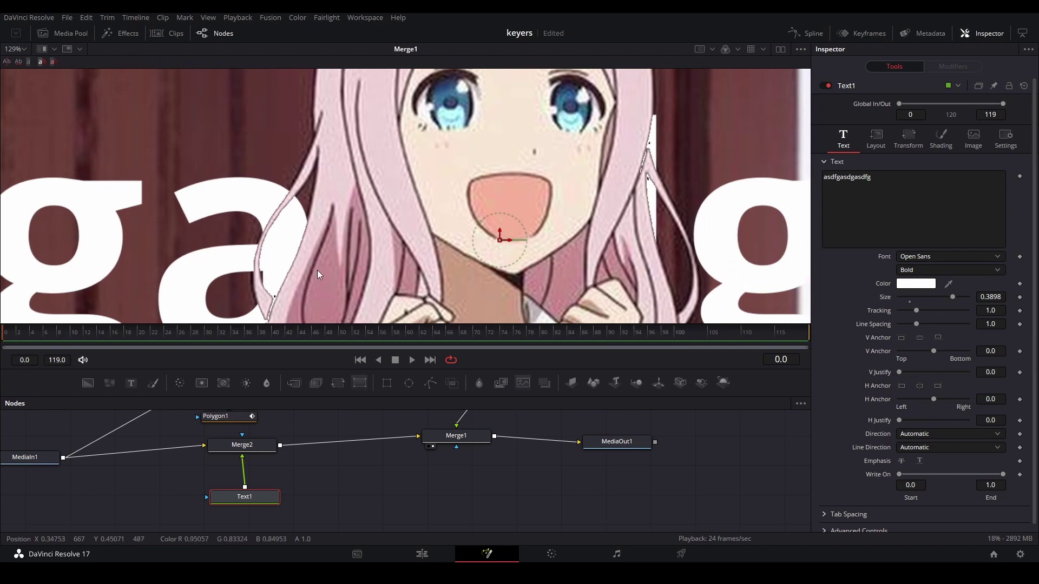
pyautogui.scroll(8, 322, 228)
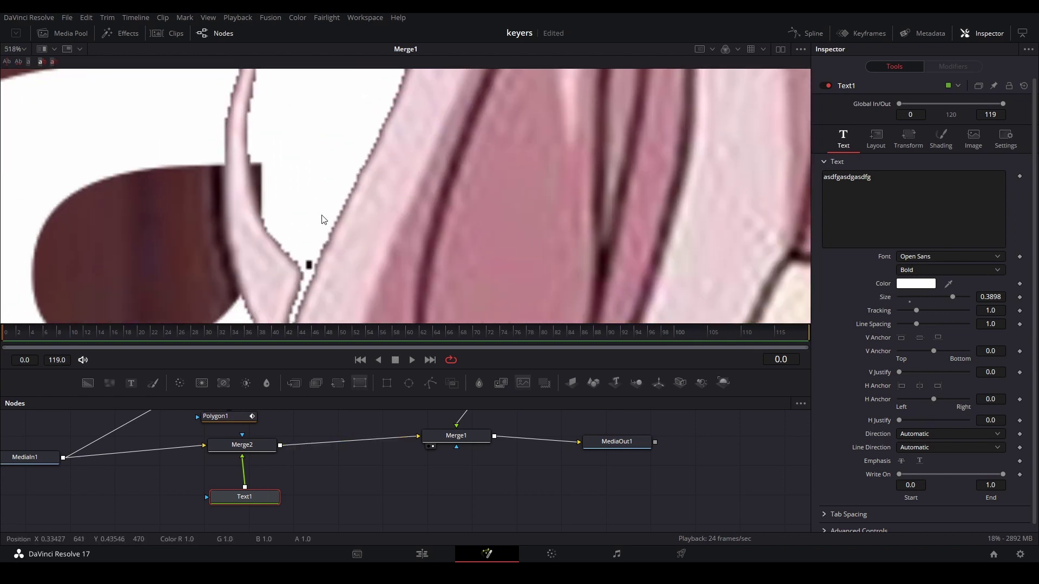
pyautogui.scroll(-5, 298, 267)
pyautogui.scroll(5, 297, 272)
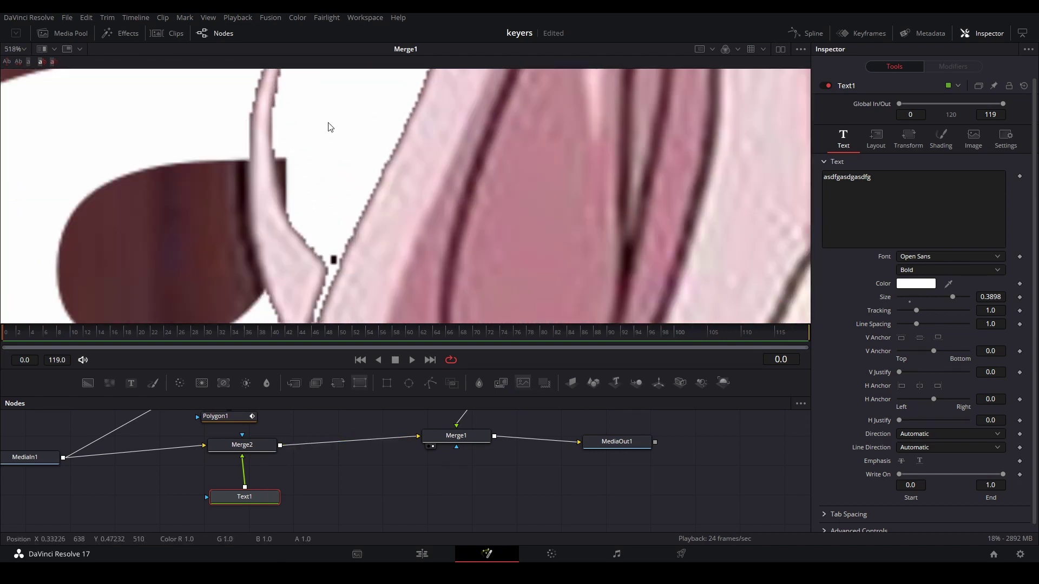
pyautogui.scroll(-3, 423, 207)
pyautogui.moveTo(513, 94); pyautogui.dragTo(317, 250)
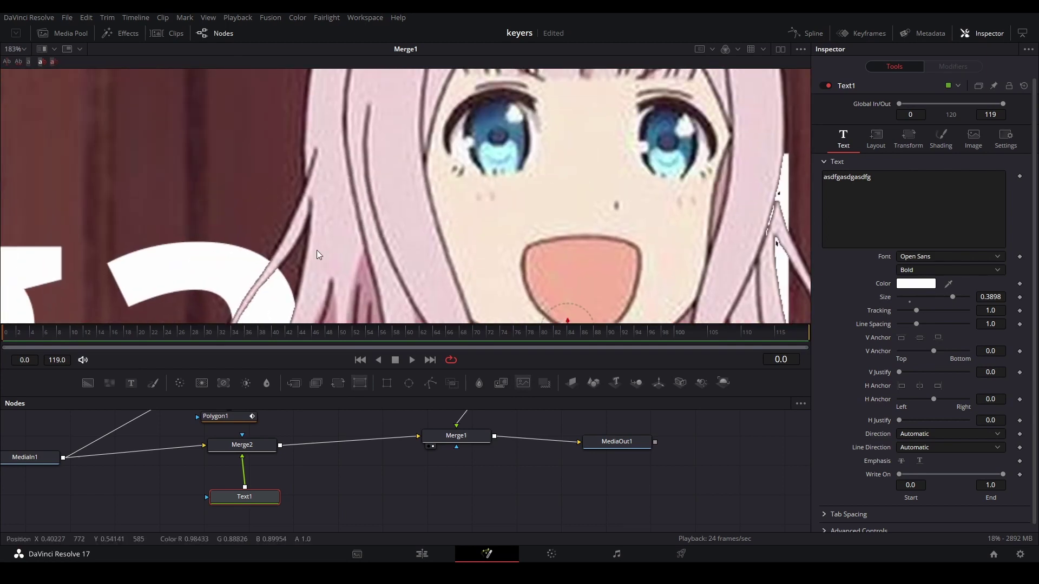
# Move the text around behind the character and up to her hair bow to test the cutout against it.
pyautogui.moveTo(400, 244); pyautogui.dragTo(446, 95)
pyautogui.moveTo(468, 169); pyautogui.dragTo(336, 135)
pyautogui.moveTo(356, 169); pyautogui.dragTo(497, 149)
pyautogui.scroll(-8, 498, 148)
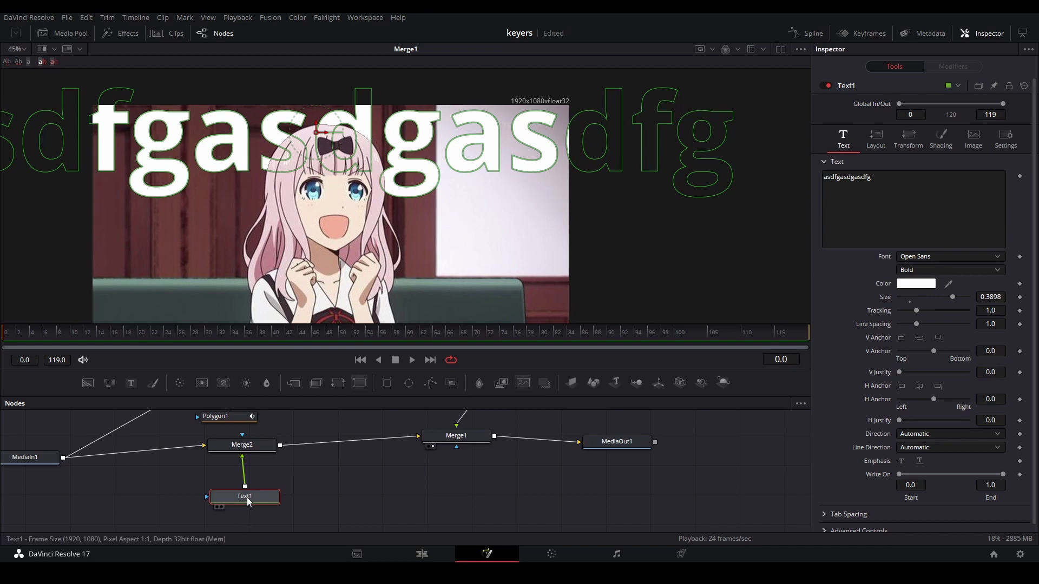
# Disconnect Text1 from Merge2 and move the keyer, polygon and matte control nodes up to free space above the merges.
pyautogui.hotkey('ctrl', 'f')
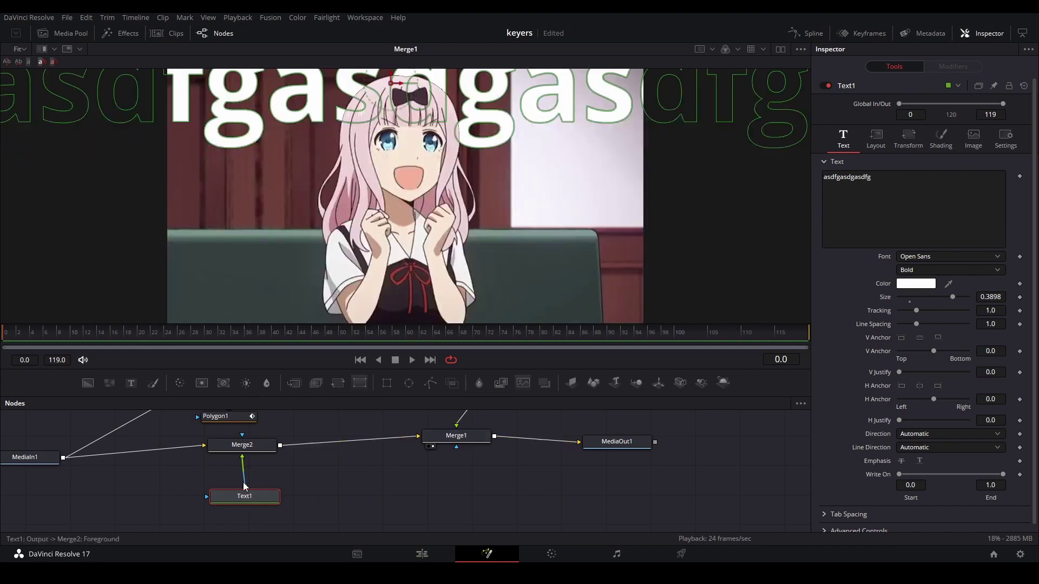
pyautogui.moveTo(245, 466); pyautogui.dragTo(463, 462)
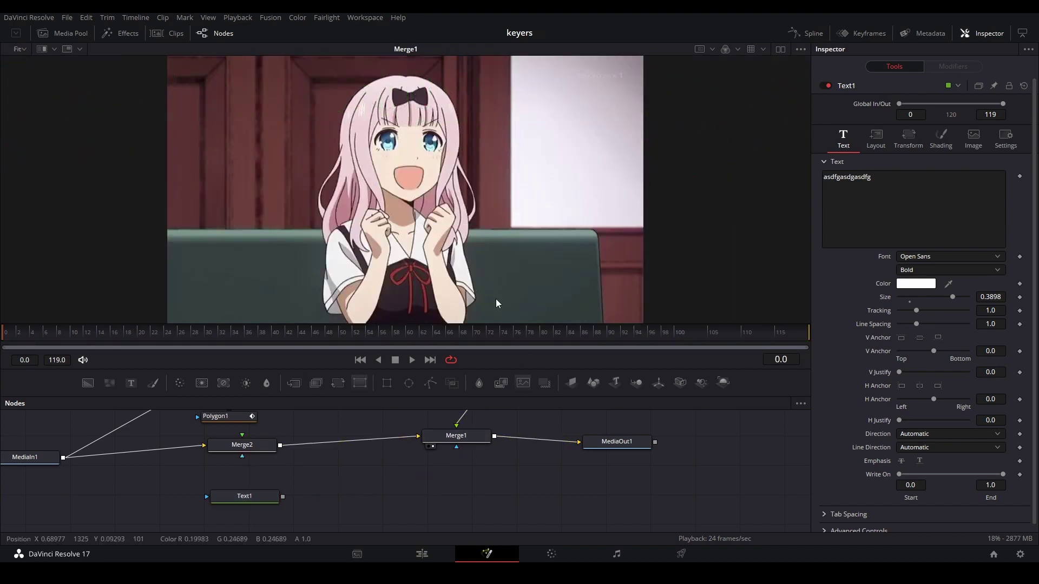
pyautogui.moveTo(478, 368); pyautogui.dragTo(478, 331)
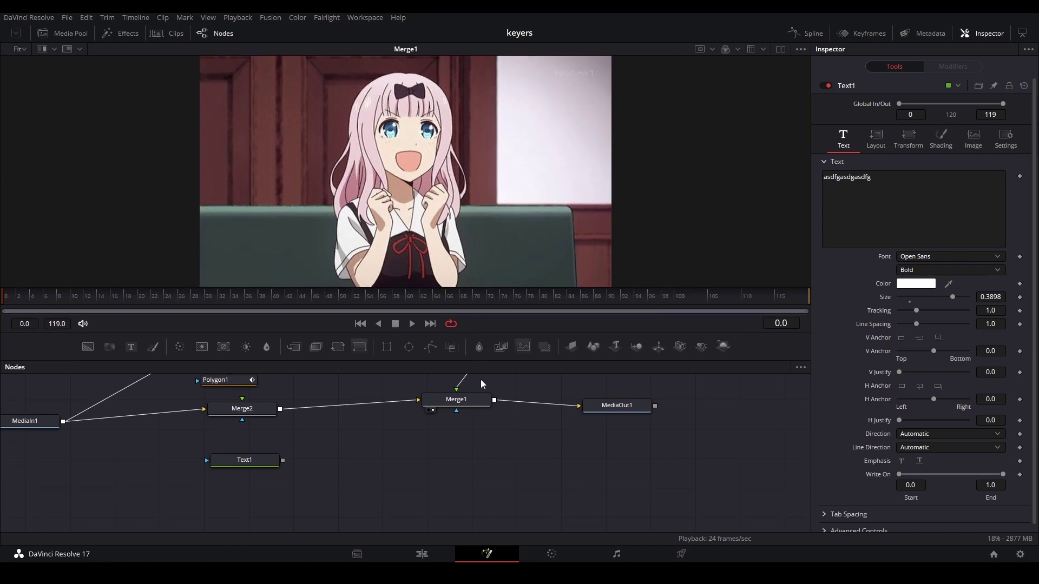
pyautogui.scroll(4, 344, 112)
pyautogui.moveTo(370, 191); pyautogui.dragTo(368, 231)
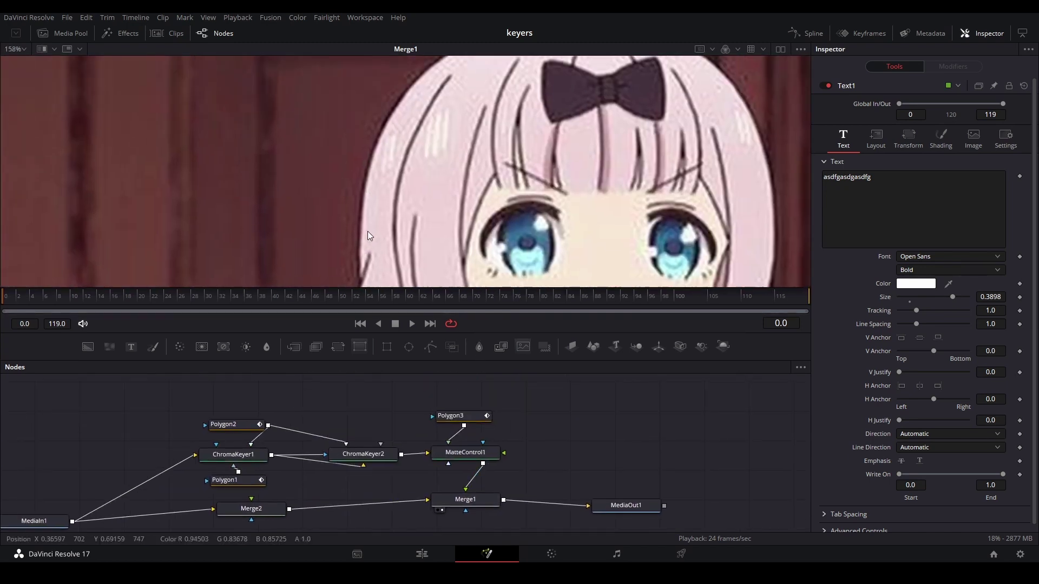
pyautogui.moveTo(562, 467); pyautogui.dragTo(433, 388)
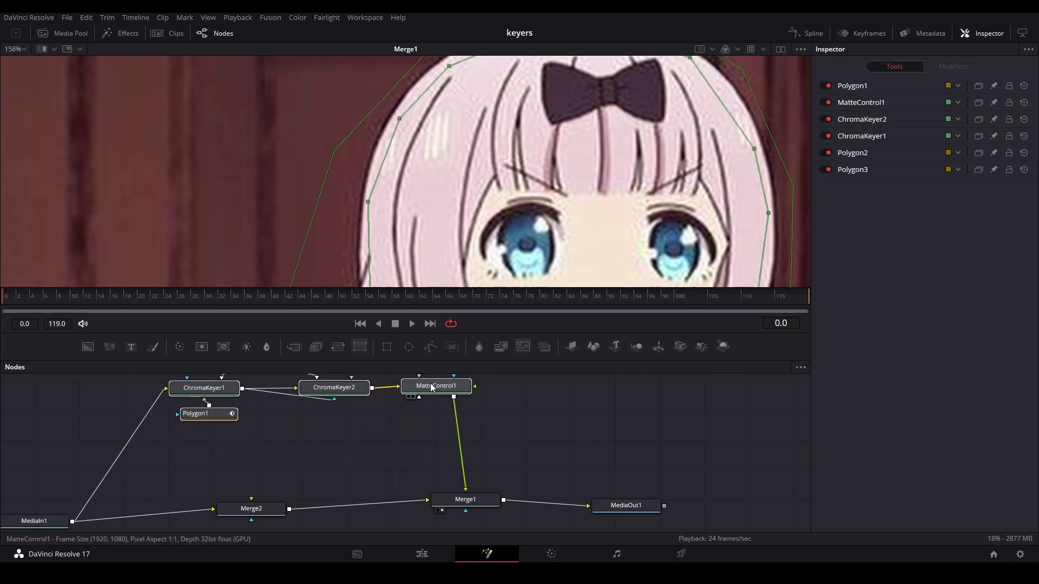
# Add an Edge Detect node, feed it from MediaIn1 and show its result in the viewer.
pyautogui.hotkey('shift', 'space')
pyautogui.write('matt')
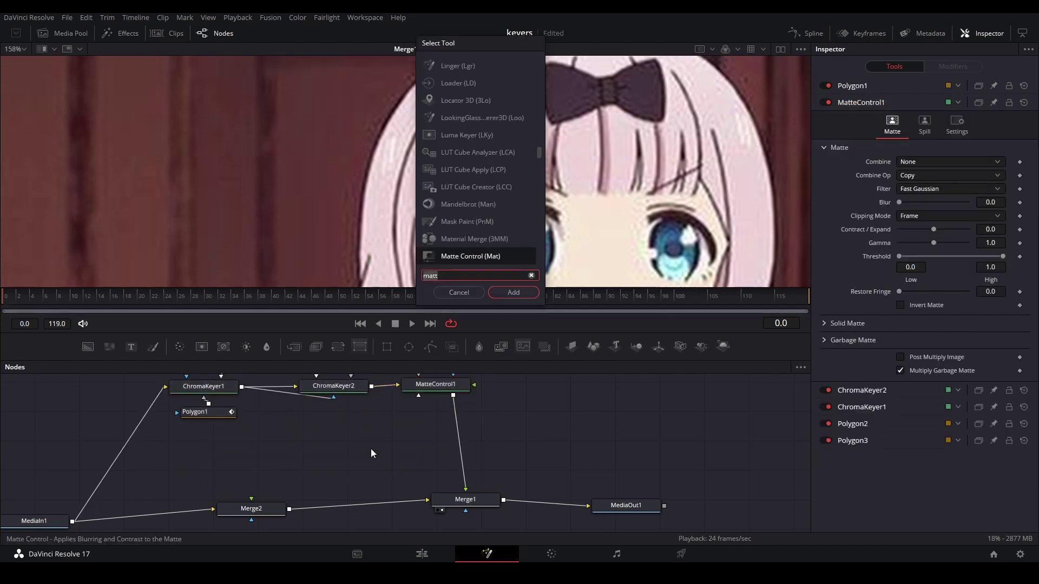
pyautogui.write('edg')
pyautogui.press('Return')
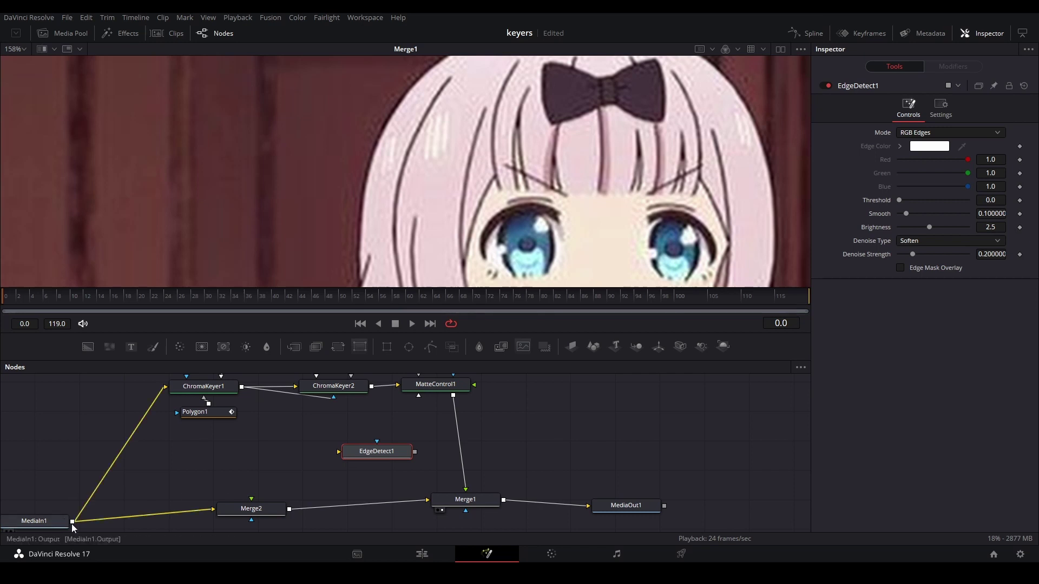
pyautogui.moveTo(72, 523); pyautogui.dragTo(340, 454)
pyautogui.moveTo(348, 457); pyautogui.dragTo(320, 463)
pyautogui.press('2')
pyautogui.scroll(-3, 465, 171)
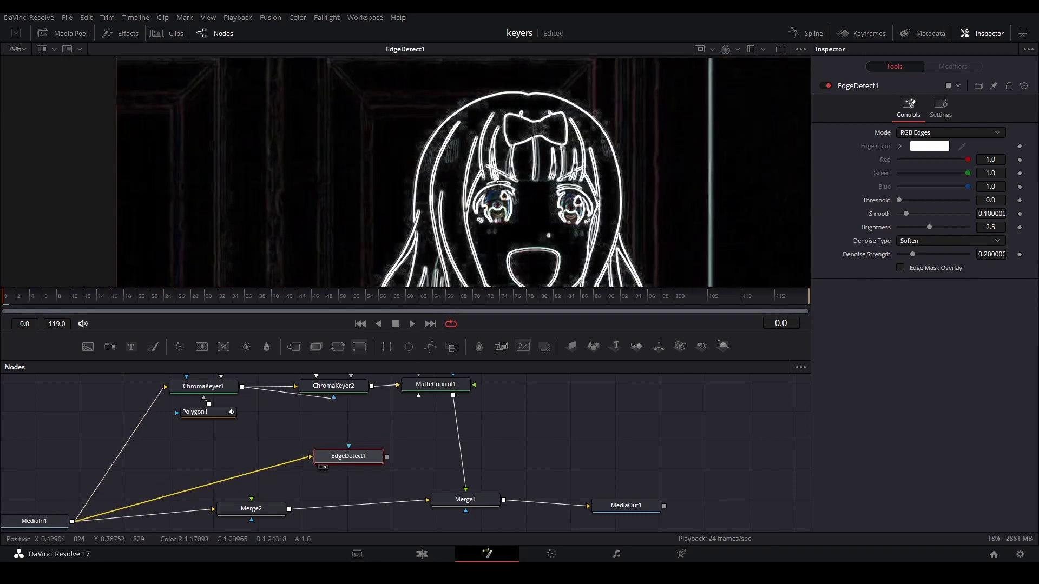
# Set EdgeDetect1's mode to Grayscale Edges and raise its threshold to 0.252.
pyautogui.moveTo(494, 177); pyautogui.dragTo(449, 147)
pyautogui.moveTo(901, 204); pyautogui.dragTo(915, 202)
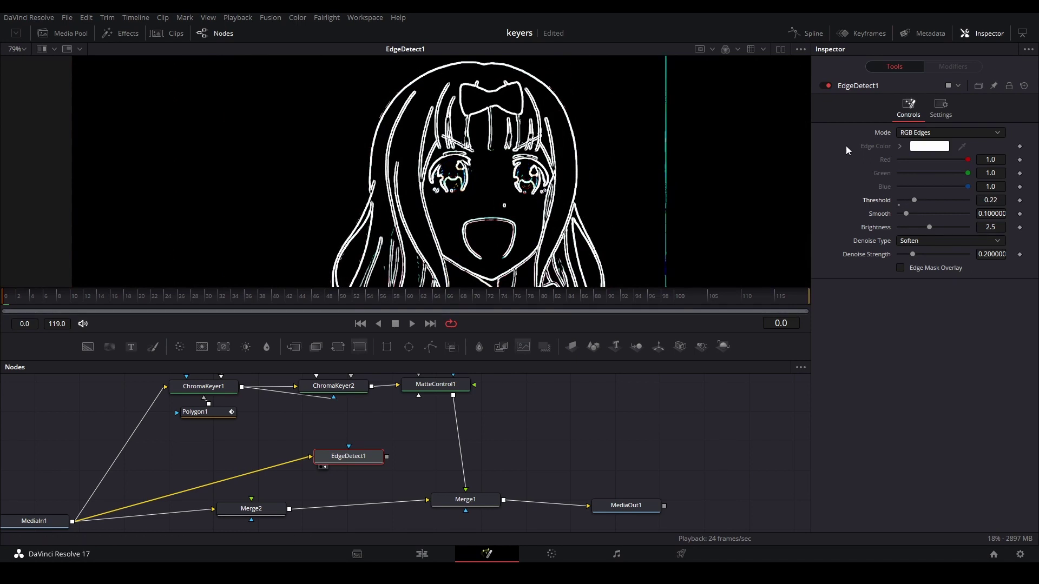
pyautogui.scroll(-2, 566, 144)
pyautogui.click(907, 135)
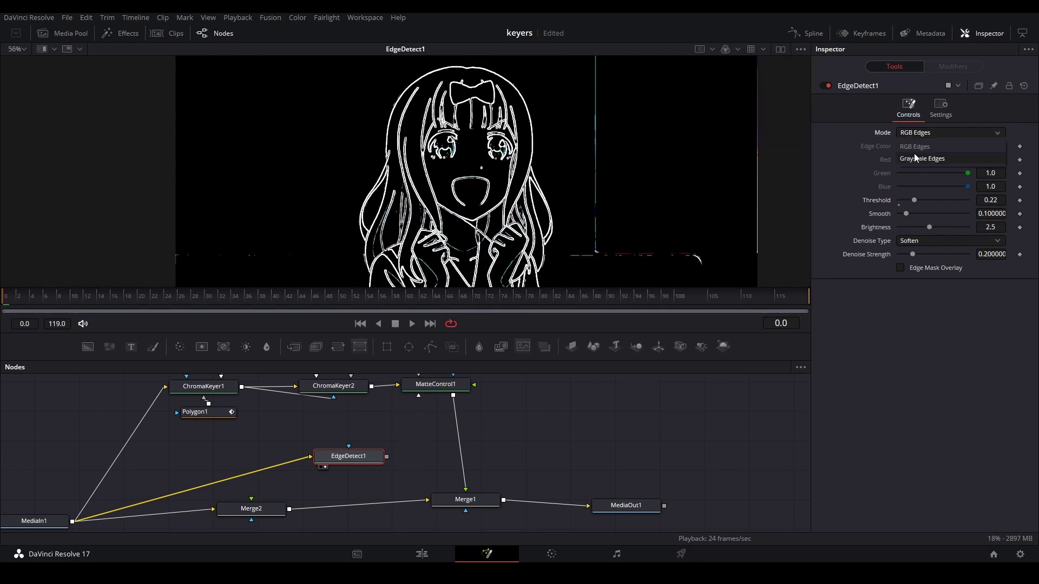
pyautogui.click(922, 158)
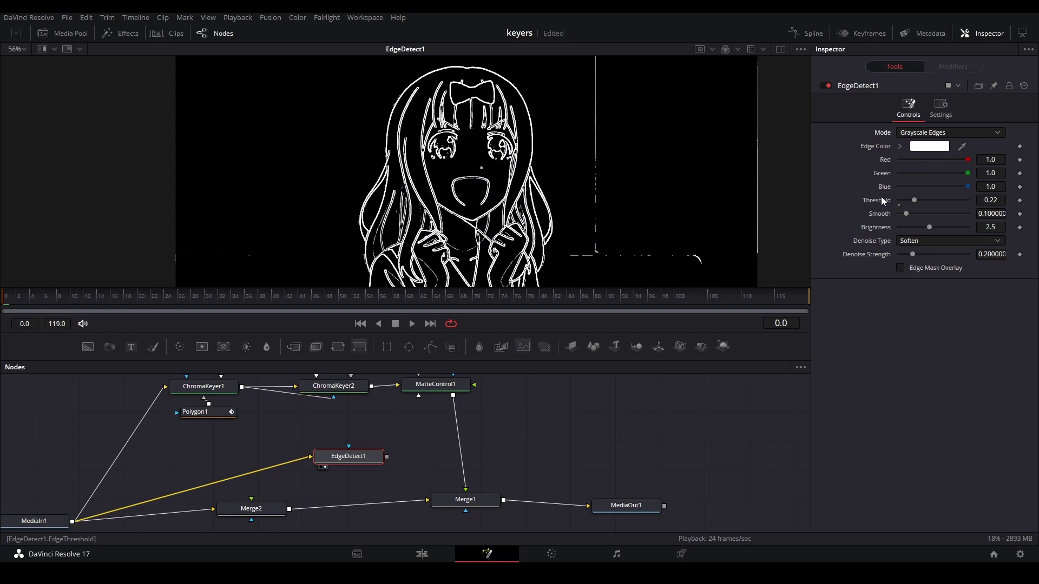
pyautogui.moveTo(914, 202)
pyautogui.mouseDown()
pyautogui.moveTo(925, 206)
pyautogui.moveTo(914, 201)
pyautogui.mouseUp()
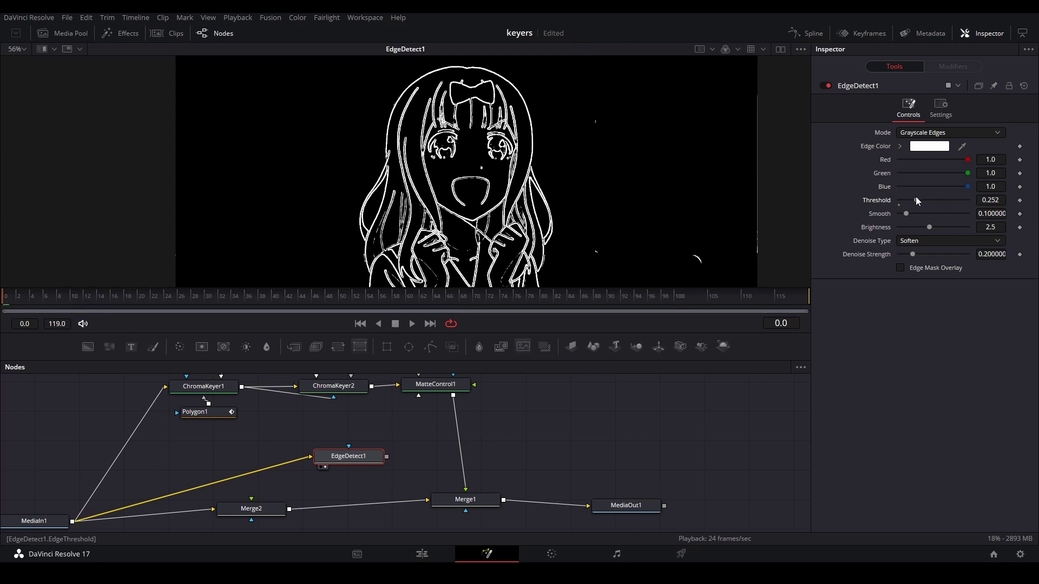
# Add a Bitmap node after EdgeDetect1, place it close beside that node and show it in the viewer.
pyautogui.moveTo(558, 261); pyautogui.dragTo(545, 215)
pyautogui.moveTo(474, 334); pyautogui.dragTo(473, 357)
pyautogui.moveTo(476, 450); pyautogui.dragTo(565, 412)
pyautogui.moveTo(414, 449); pyautogui.dragTo(342, 448)
pyautogui.hotkey('ctrl', 'f')
pyautogui.click(456, 439)
pyautogui.hotkey('shift', 'space')
pyautogui.write('bitmap')
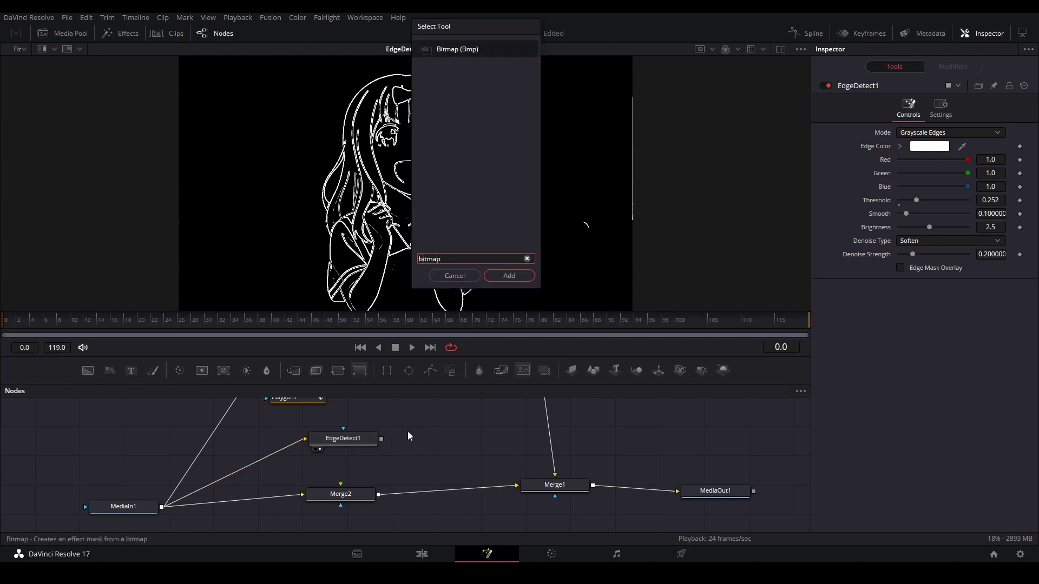
pyautogui.press('Return')
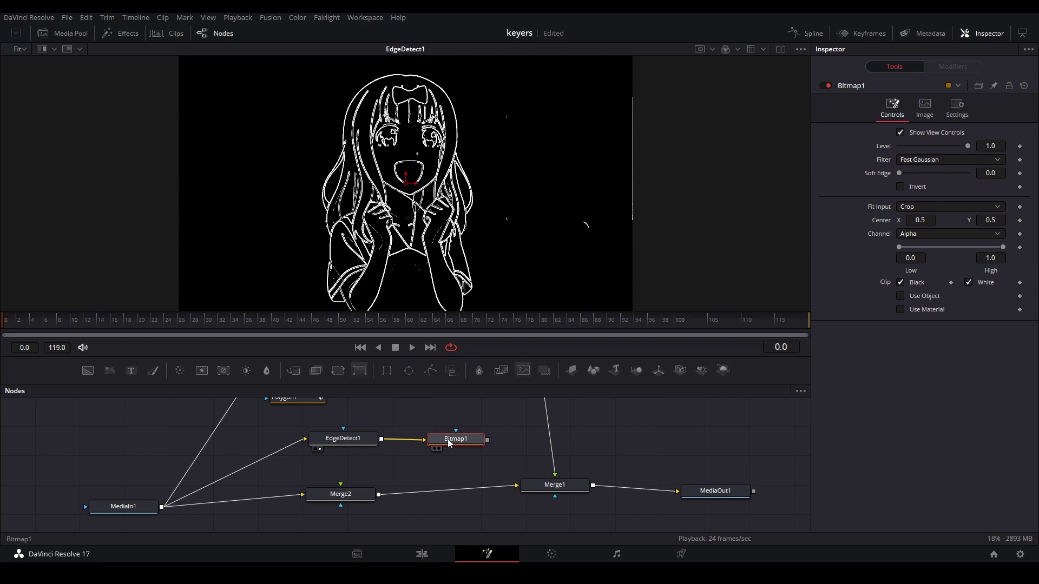
pyautogui.moveTo(447, 440); pyautogui.dragTo(420, 438)
pyautogui.press('2')
# Set Bitmap1's channel to Luminance and save the project.
pyautogui.click(484, 439)
pyautogui.click(438, 443)
pyautogui.click(933, 235)
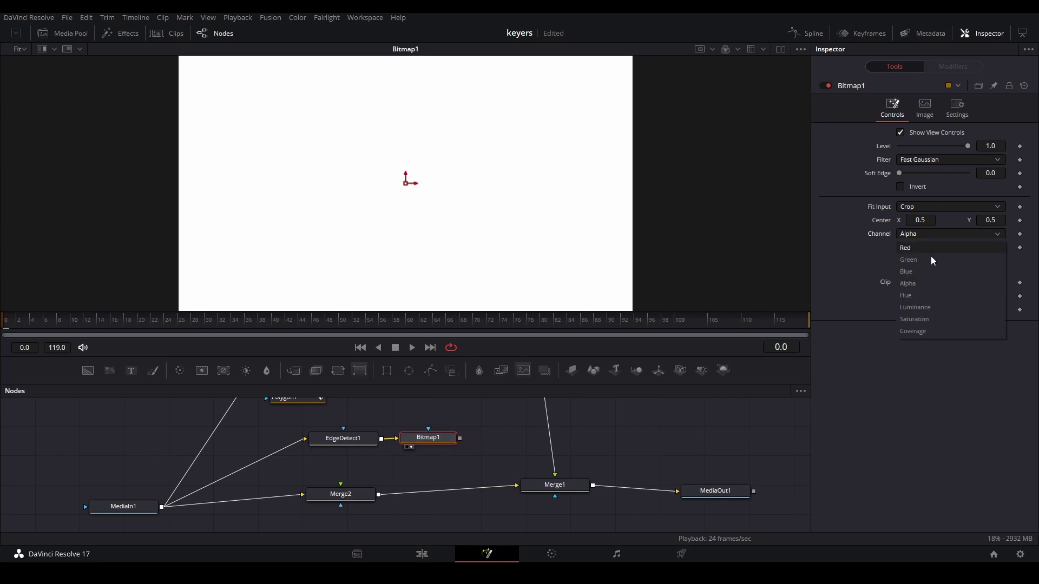
pyautogui.click(927, 307)
pyautogui.hotkey('ctrl', 's')
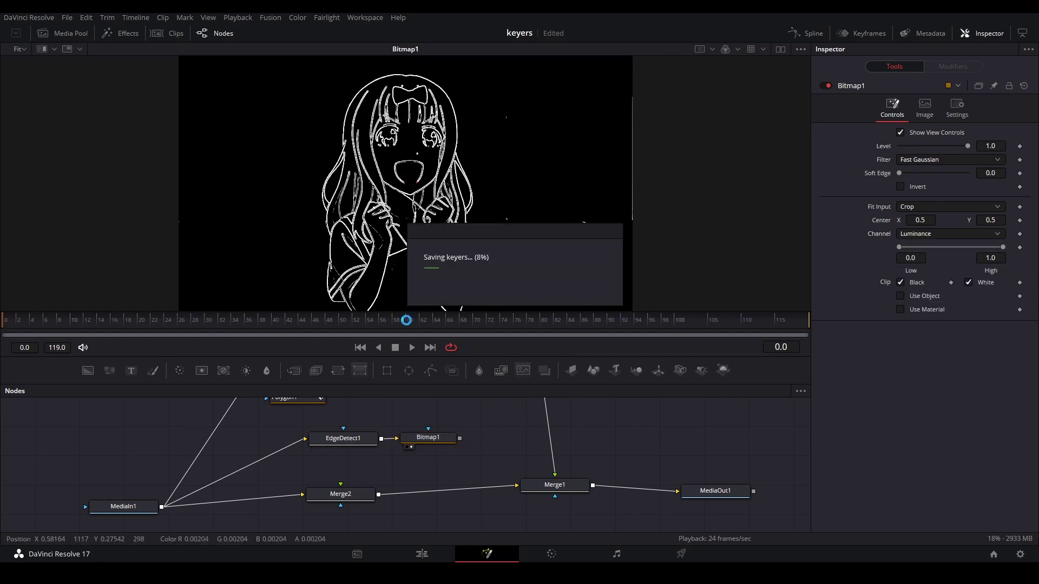
# Add a Polygon node below Bitmap1 and draw its mask loosely around the character.
pyautogui.scroll(2, 396, 175)
pyautogui.scroll(-2, 395, 174)
pyautogui.scroll(2, 383, 140)
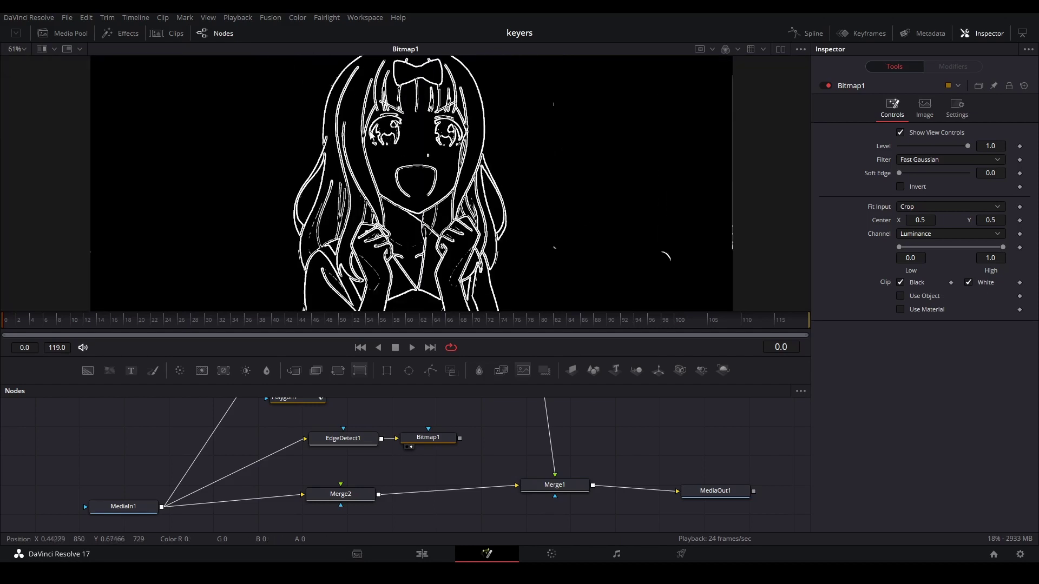
pyautogui.moveTo(314, 73); pyautogui.dragTo(311, 141)
pyautogui.moveTo(485, 111); pyautogui.dragTo(459, 78)
pyautogui.moveTo(449, 434); pyautogui.dragTo(431, 419)
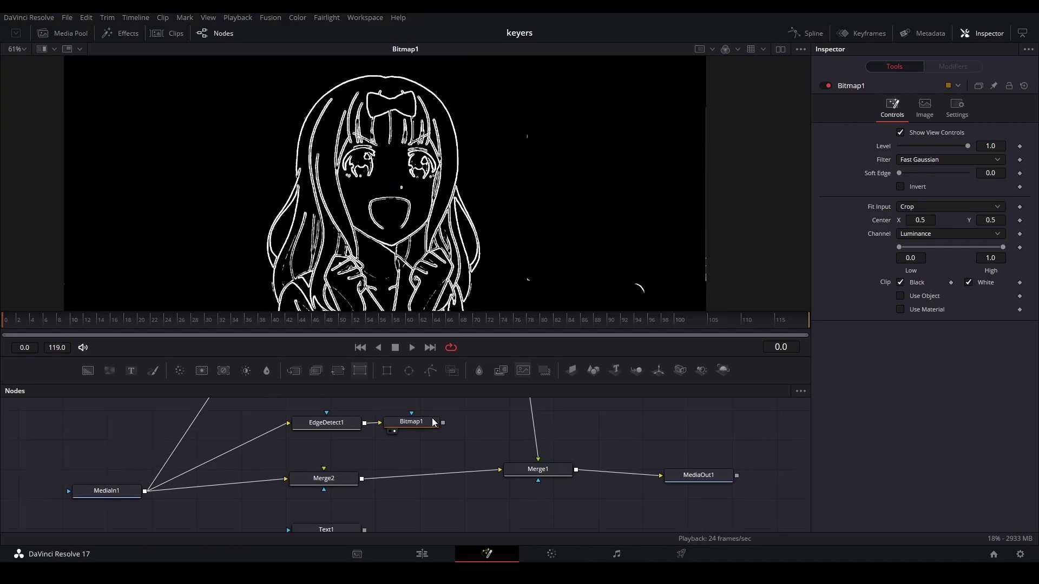
pyautogui.moveTo(433, 373); pyautogui.dragTo(422, 444)
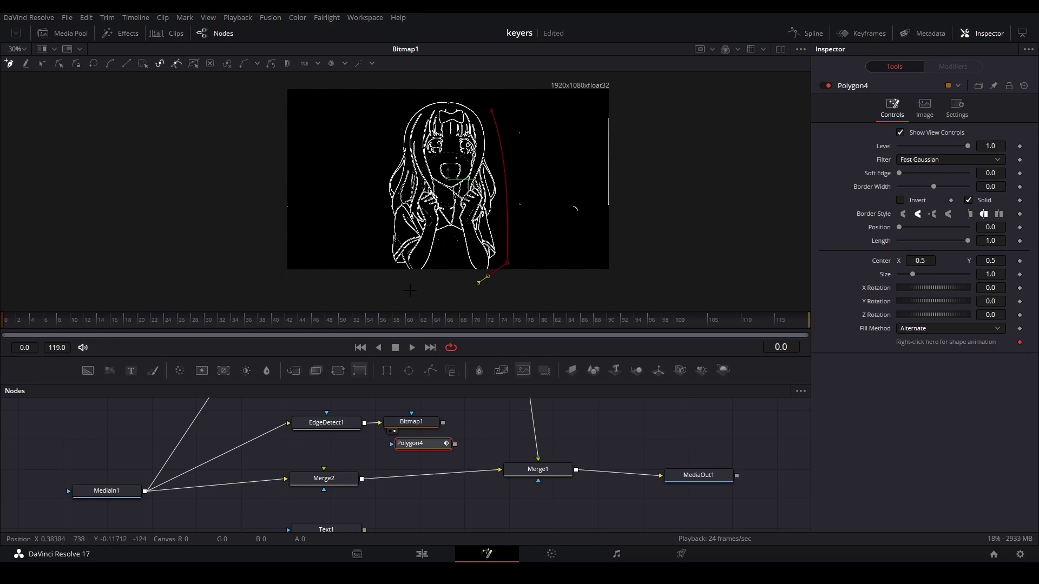
pyautogui.click(376, 188)
pyautogui.moveTo(397, 110); pyautogui.dragTo(400, 178)
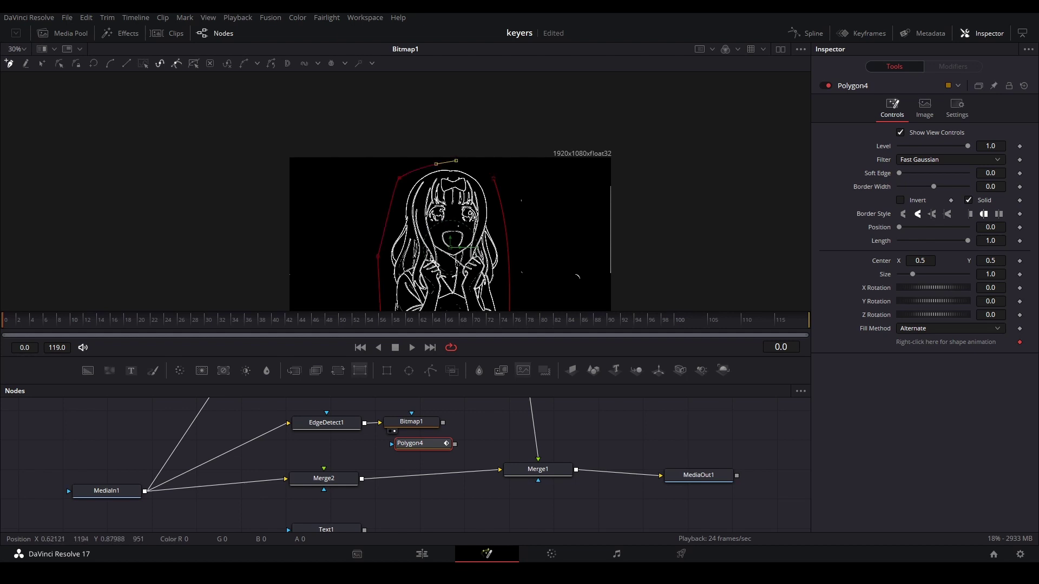
# Connect Polygon4 to Bitmap1 as its effect mask, invert Polygon4 and save the project.
pyautogui.moveTo(454, 445); pyautogui.dragTo(425, 424)
pyautogui.click(425, 425)
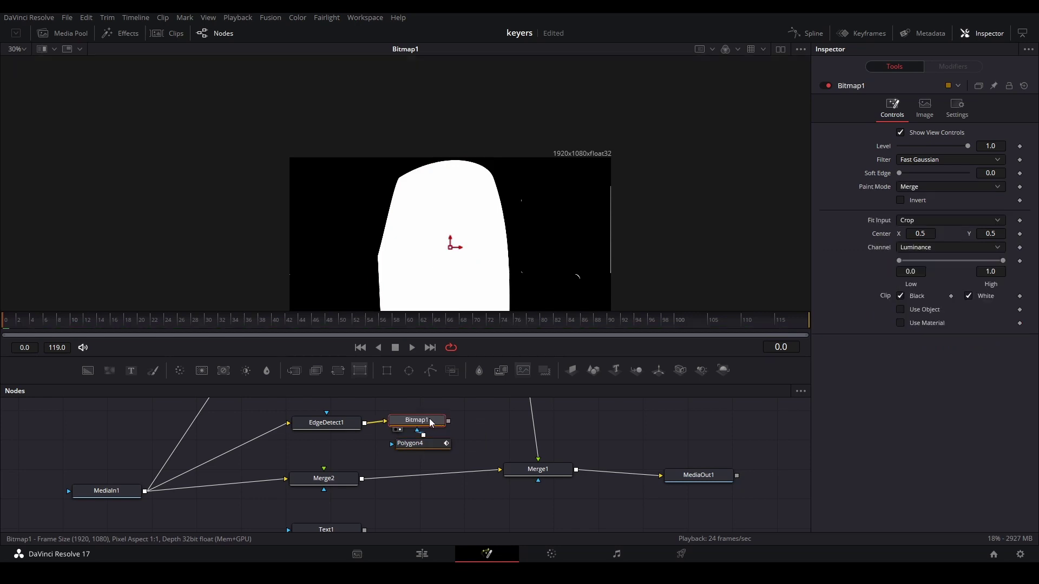
pyautogui.click(901, 200)
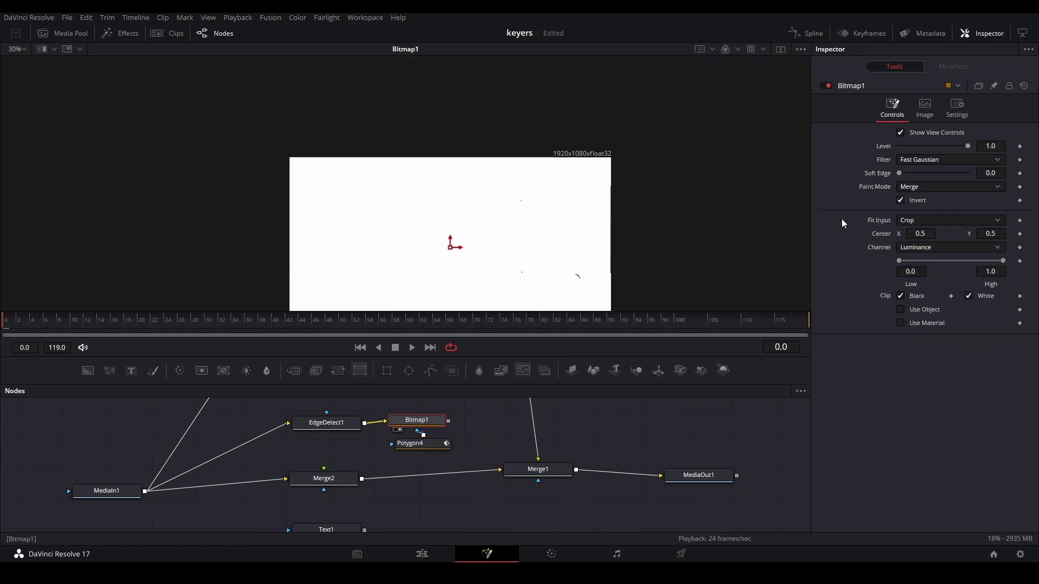
pyautogui.click(901, 200)
pyautogui.click(422, 443)
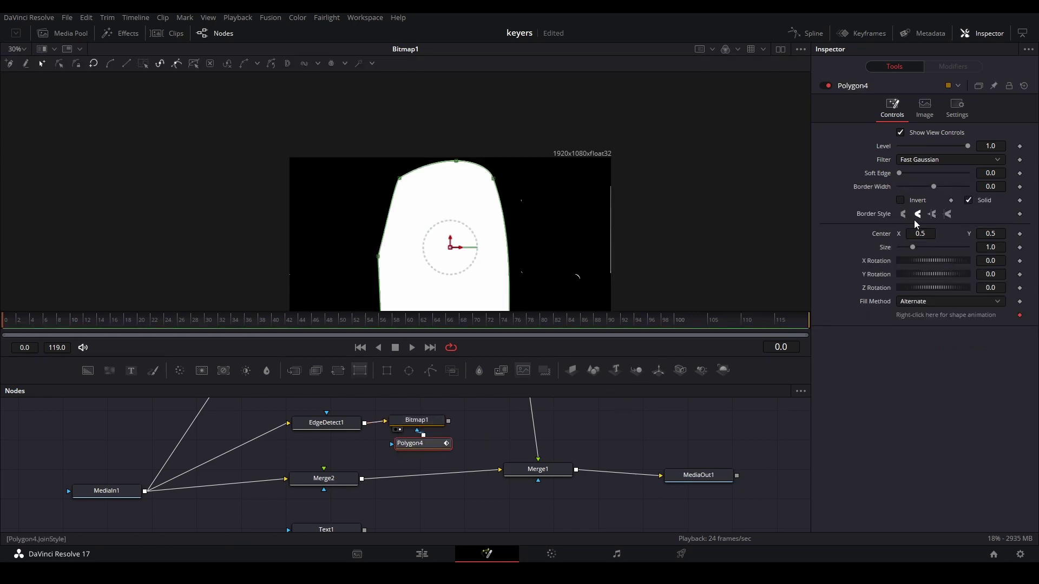
pyautogui.click(901, 201)
pyautogui.hotkey('ctrl', 's')
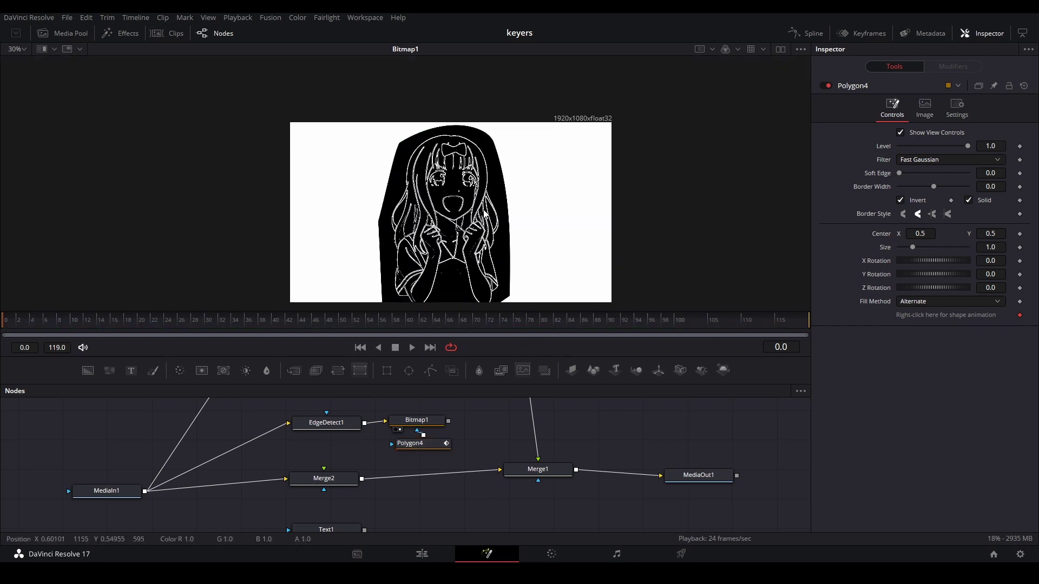
# Show EdgeDetect1, Bitmap1 and MatteControl1 one after another in the viewer to compare their results.
pyautogui.scroll(2, 485, 213)
pyautogui.scroll(5, 455, 444)
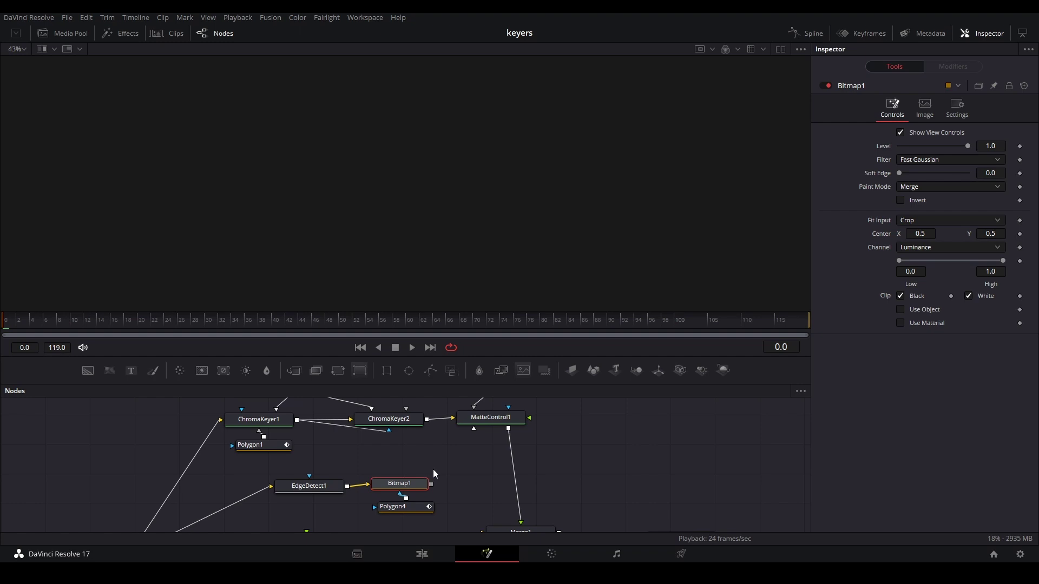
pyautogui.click(321, 491)
pyautogui.press('2')
pyautogui.click(417, 485)
pyautogui.press('2')
pyautogui.click(492, 417)
pyautogui.press('2')
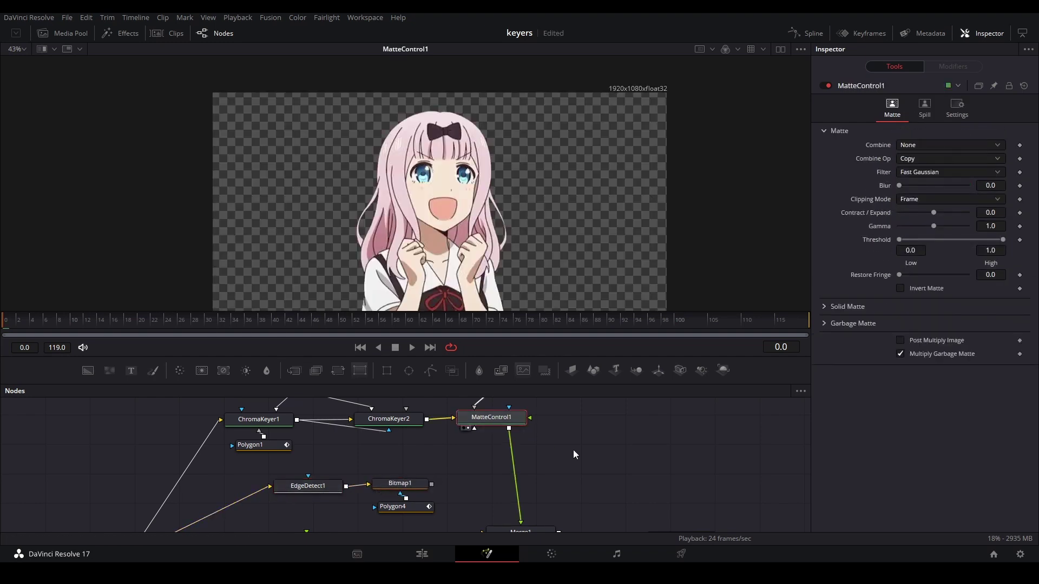
pyautogui.click(573, 450)
pyautogui.scroll(-1, 498, 476)
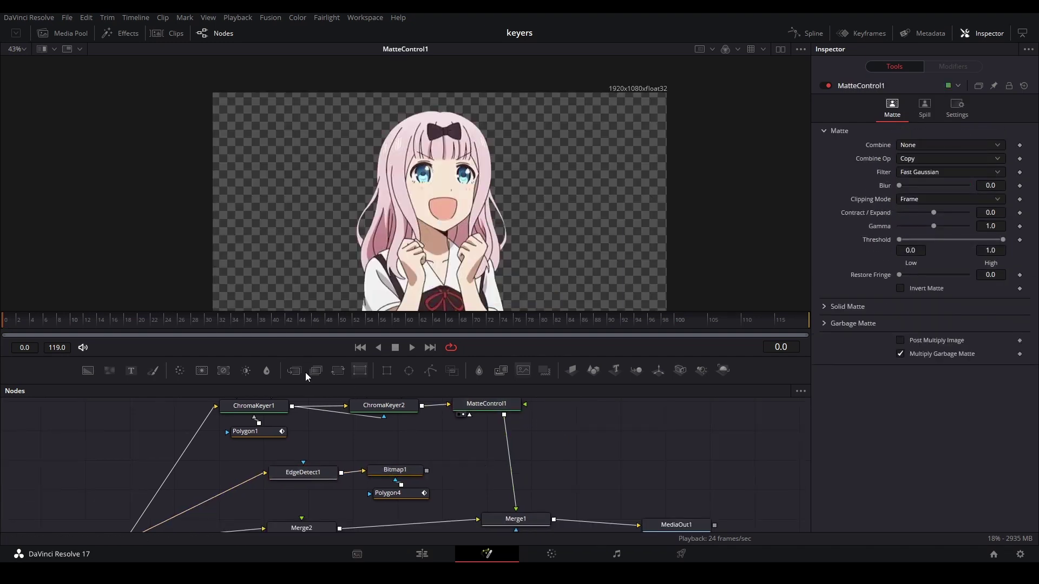
# Insert a Merge node between MatteControl1 and Merge1, connect Bitmap1 to it and show it in the viewer.
pyautogui.moveTo(305, 372); pyautogui.dragTo(508, 467)
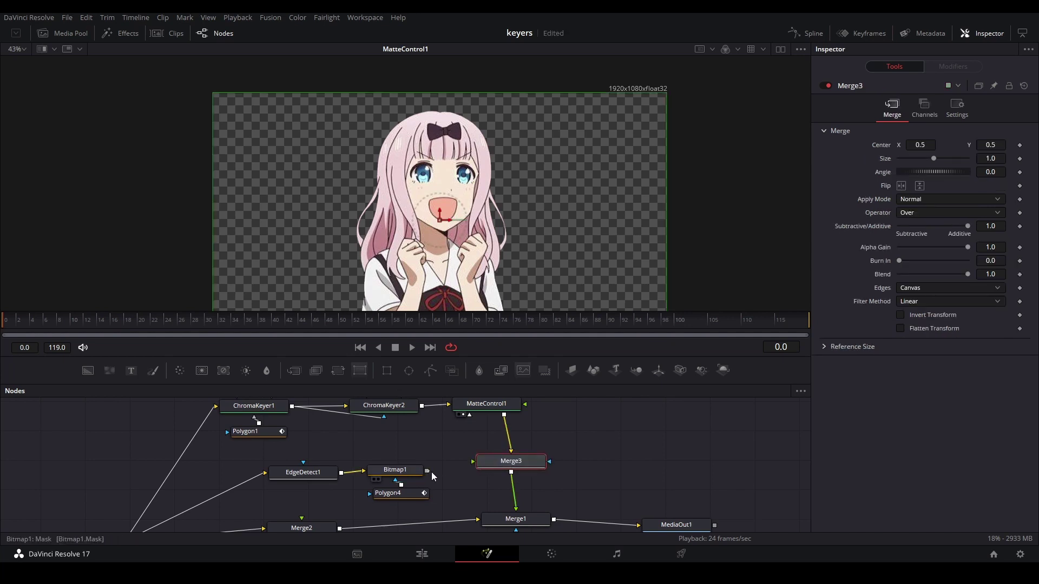
pyautogui.moveTo(428, 470); pyautogui.dragTo(514, 486)
pyautogui.click(513, 483)
pyautogui.click(506, 468)
pyautogui.press('2')
pyautogui.click(611, 449)
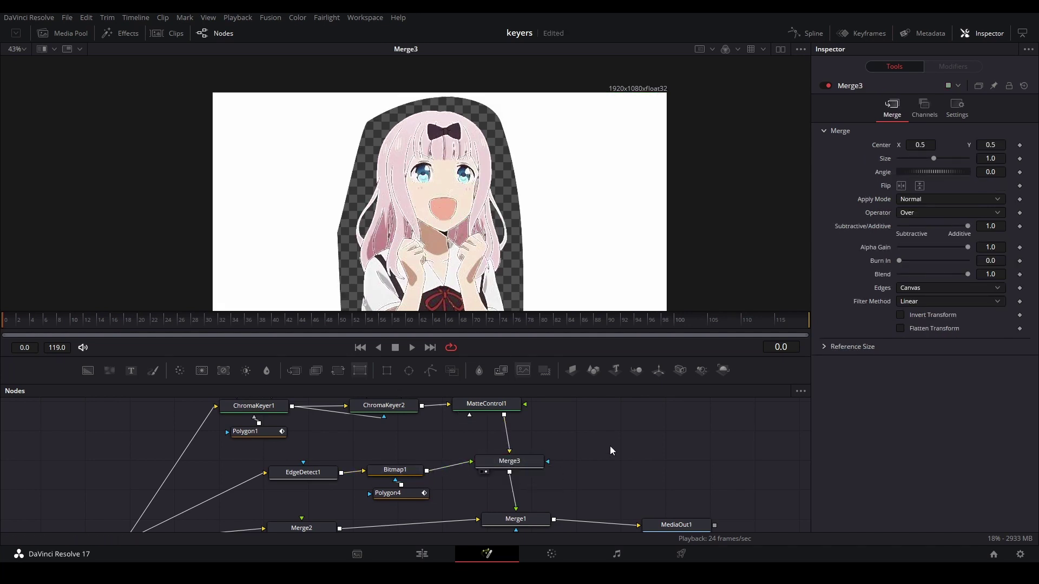
pyautogui.hotkey('ctrl', 's')
# Try masking Merge3 with Polygon4 and open Merge3's common settings to enable Apply Mask Inverted.
pyautogui.moveTo(473, 237); pyautogui.dragTo(462, 199)
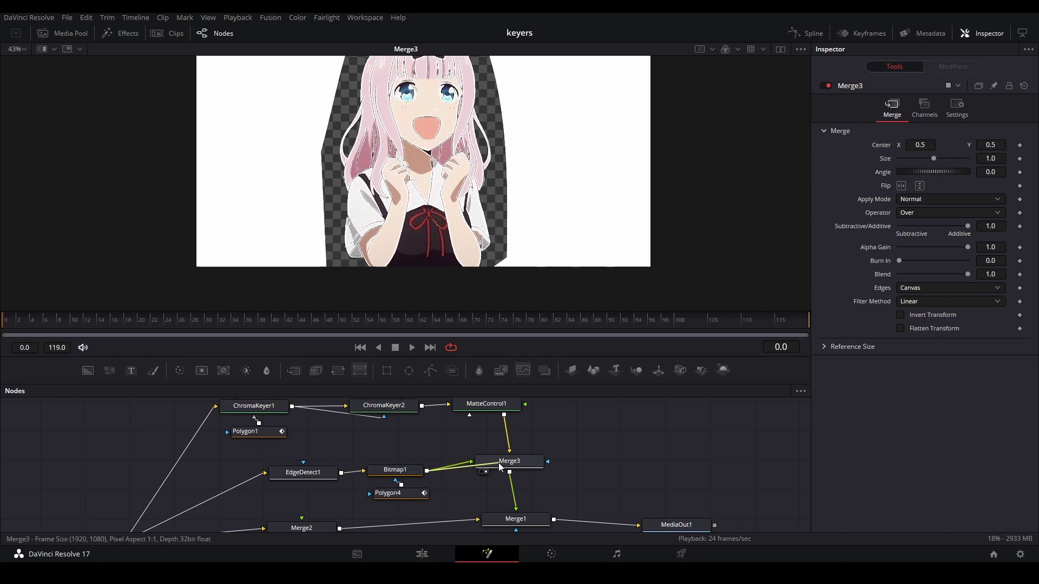
pyautogui.moveTo(433, 493); pyautogui.dragTo(537, 465)
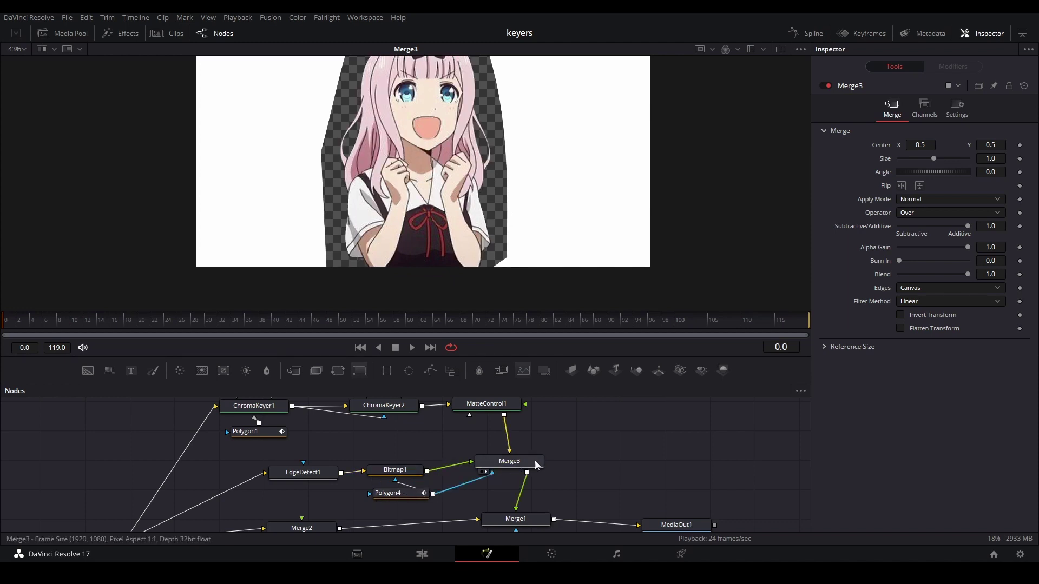
pyautogui.click(493, 471)
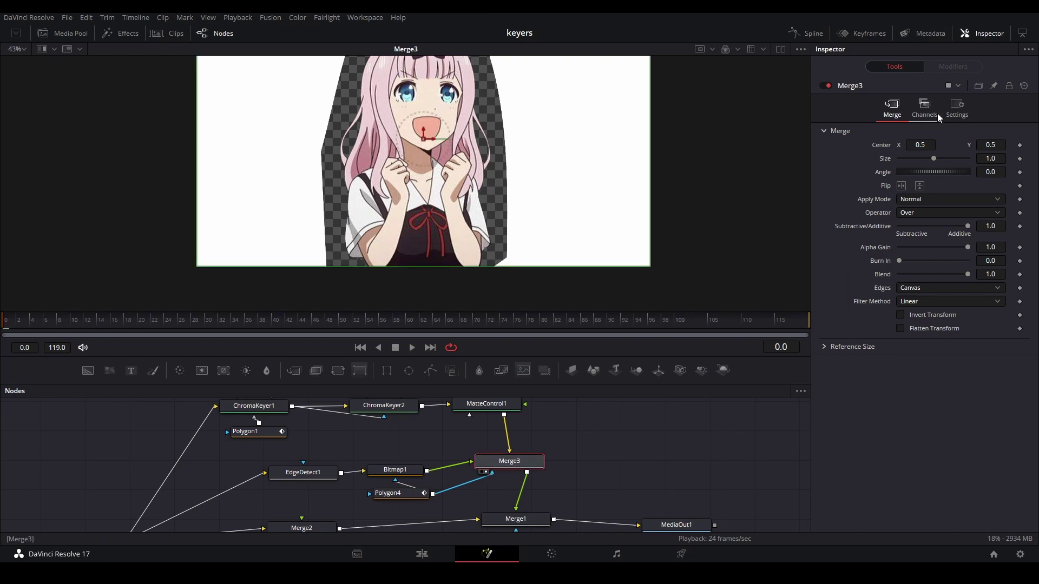
pyautogui.click(957, 108)
pyautogui.click(658, 462)
pyautogui.hotkey('ctrl', 's')
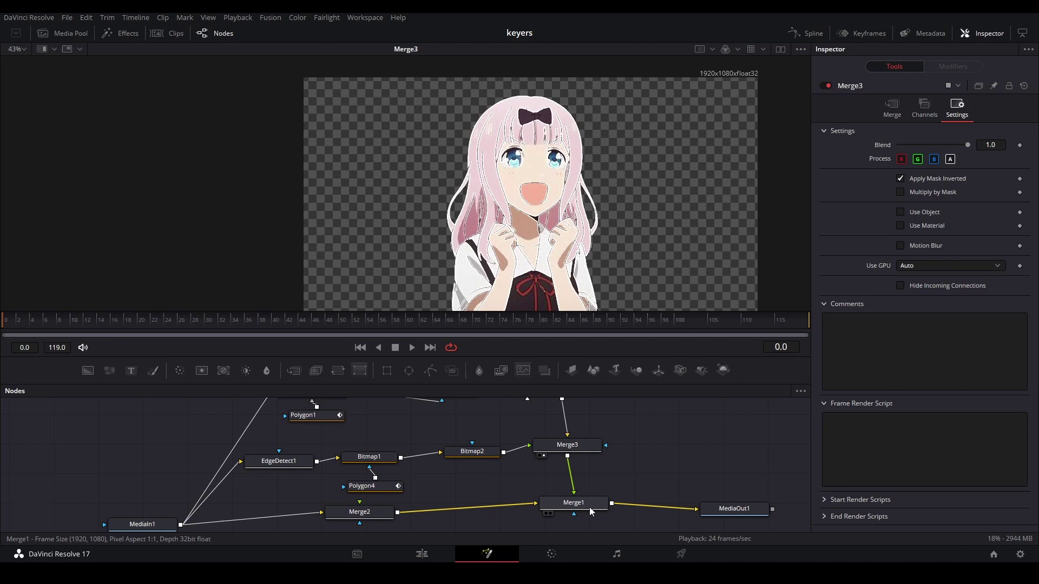
# Show Merge1 in the viewer and pull Merge1 and Merge2 out of the chain between MediaIn1 and MediaOut1.
pyautogui.click(573, 502)
pyautogui.press('1')
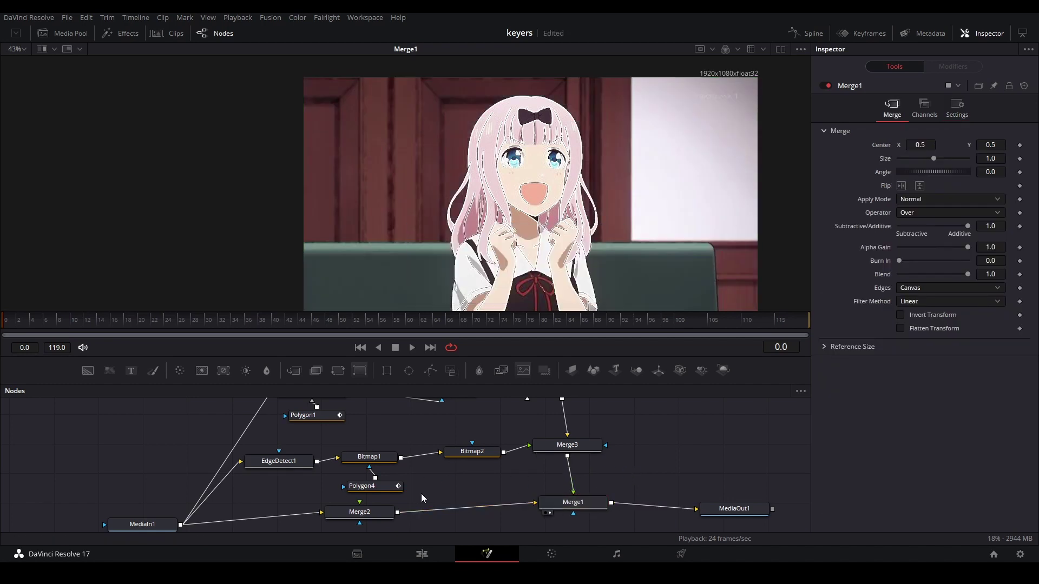
pyautogui.moveTo(604, 487)
pyautogui.mouseDown()
pyautogui.moveTo(524, 470)
pyautogui.moveTo(661, 443)
pyautogui.moveTo(565, 452)
pyautogui.mouseUp()
pyautogui.moveTo(233, 492)
pyautogui.mouseDown()
pyautogui.moveTo(756, 473)
pyautogui.moveTo(756, 462)
pyautogui.mouseUp()
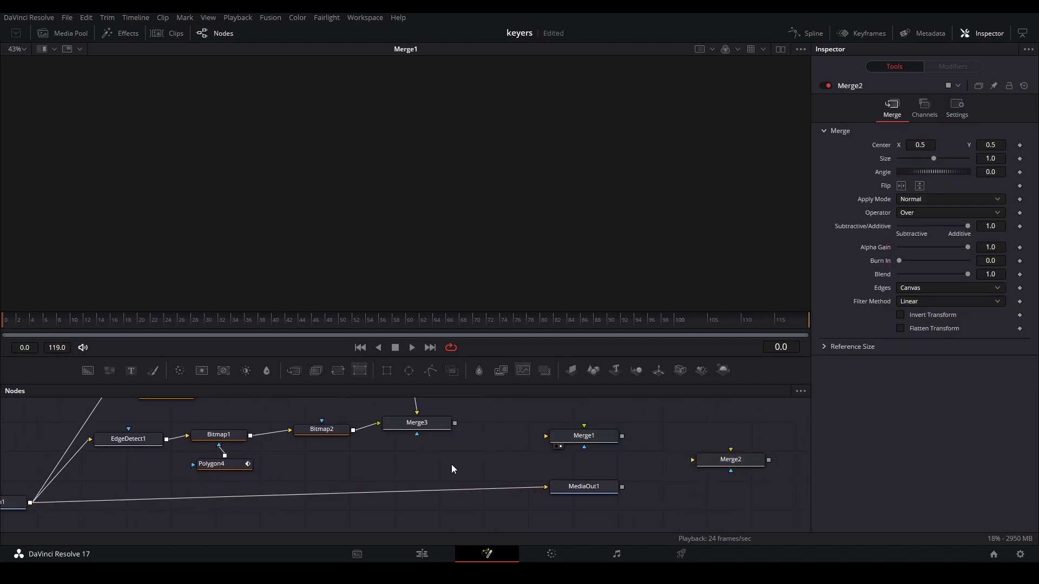
# Add a Matte Control node and insert it on the connection between MediaIn1 and MediaOut1.
pyautogui.hotkey('shift', 'space')
pyautogui.write('mat')
pyautogui.press('Down')
pyautogui.press('Return')
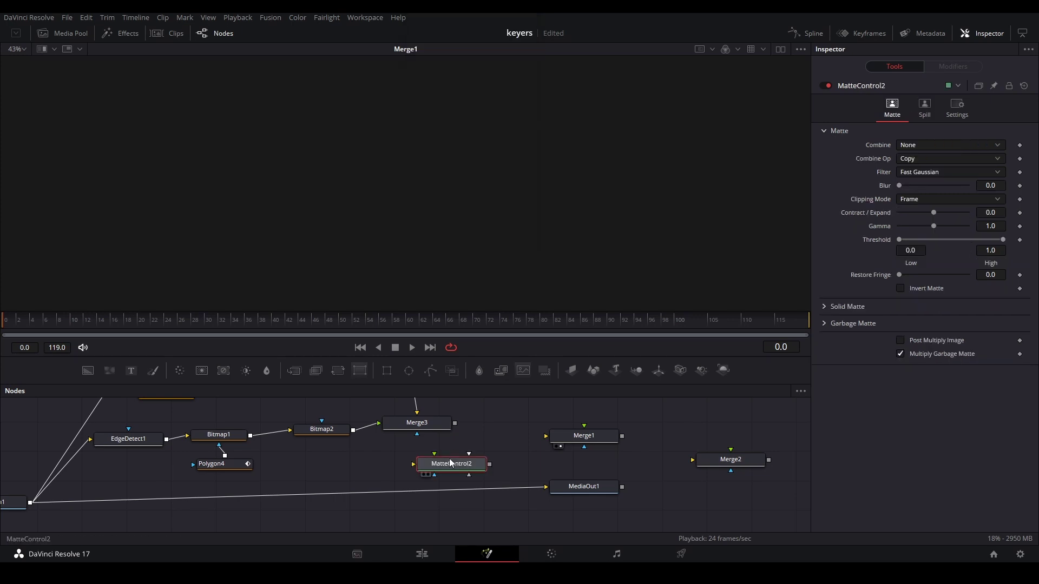
pyautogui.moveTo(443, 461); pyautogui.dragTo(419, 493)
# Feed Merge3 into MatteControl2's garbage matte input, show it in the viewer and invert the garbage matte.
pyautogui.moveTo(455, 422); pyautogui.dragTo(417, 499)
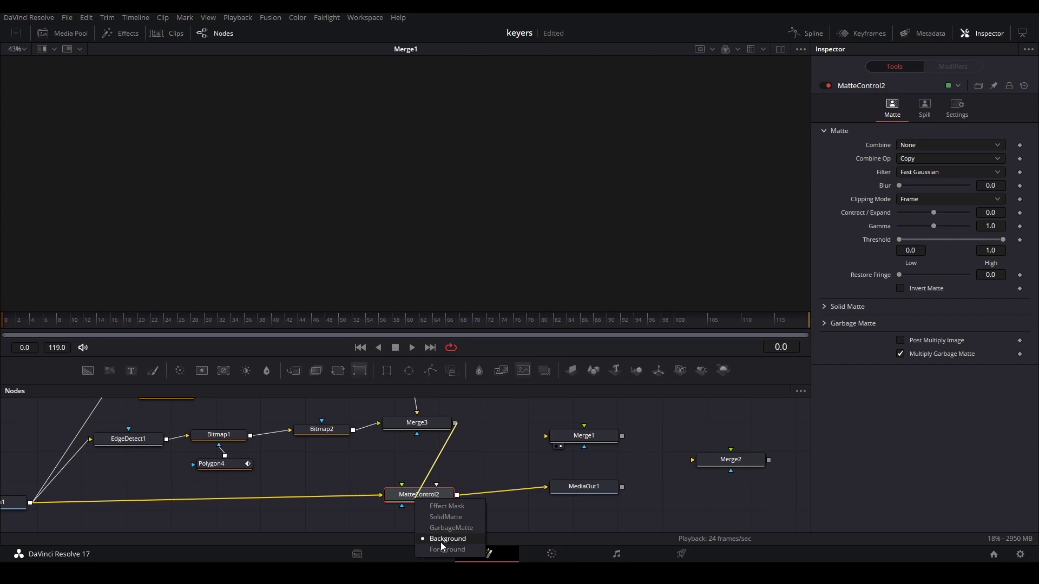
pyautogui.click(447, 529)
pyautogui.press('1')
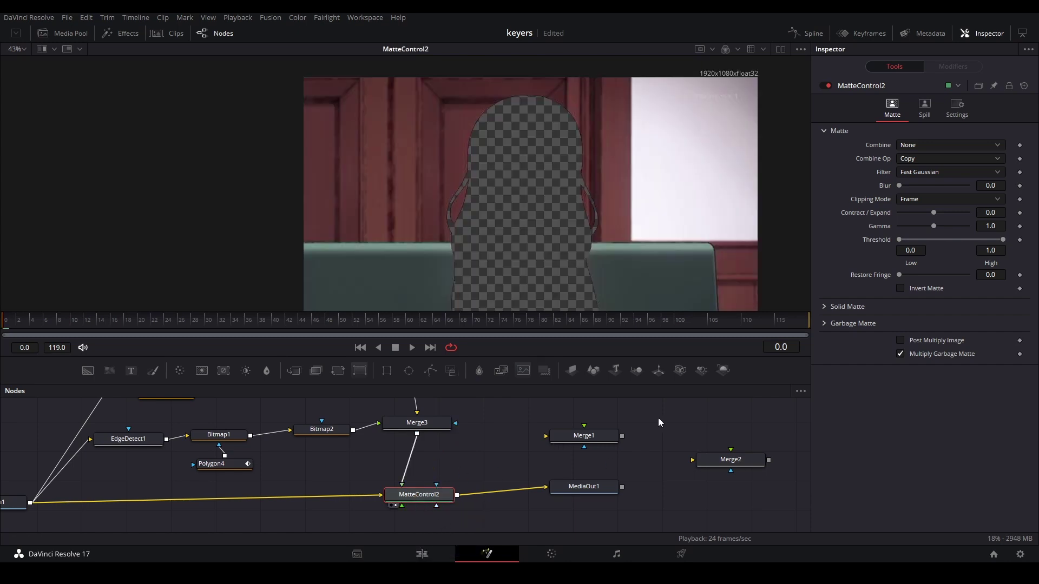
pyautogui.click(853, 323)
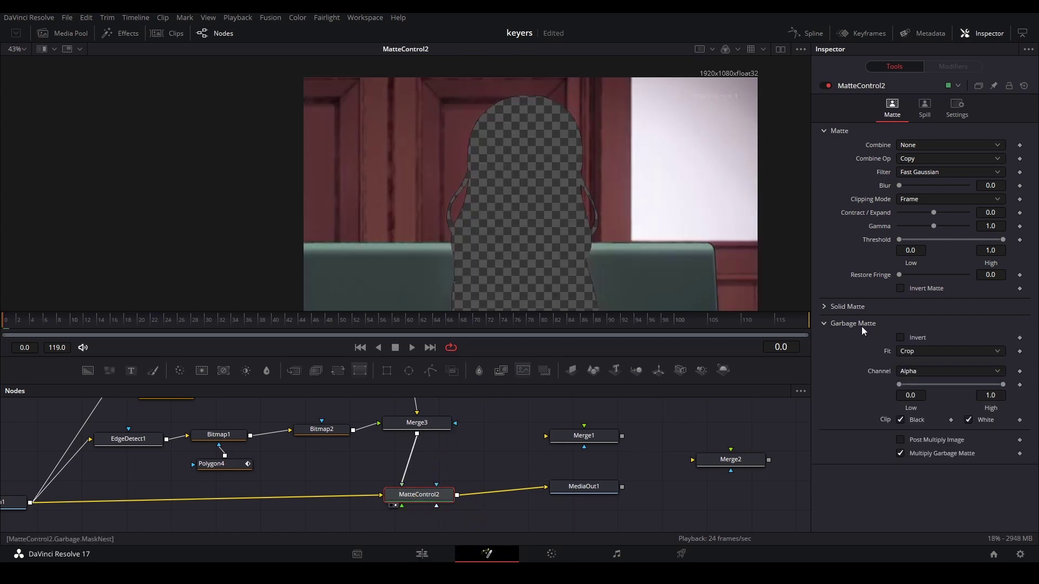
pyautogui.click(900, 338)
# Rearrange the nodes so that Text1 sits below MediaIn1 and Merge2 sits below MatteControl2.
pyautogui.scroll(-3, 541, 427)
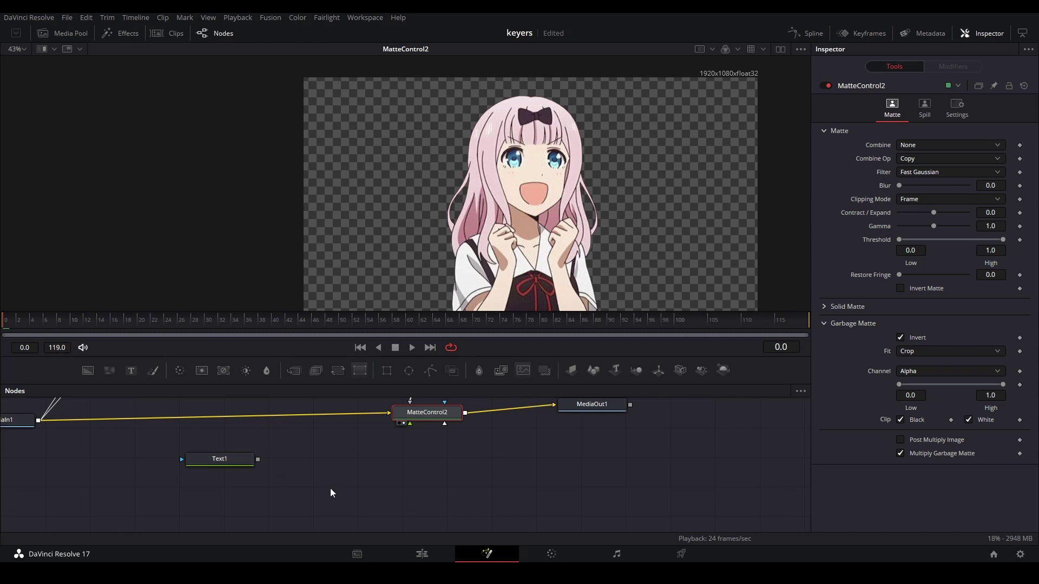
pyautogui.moveTo(252, 462); pyautogui.dragTo(109, 501)
pyautogui.moveTo(27, 422); pyautogui.dragTo(139, 475)
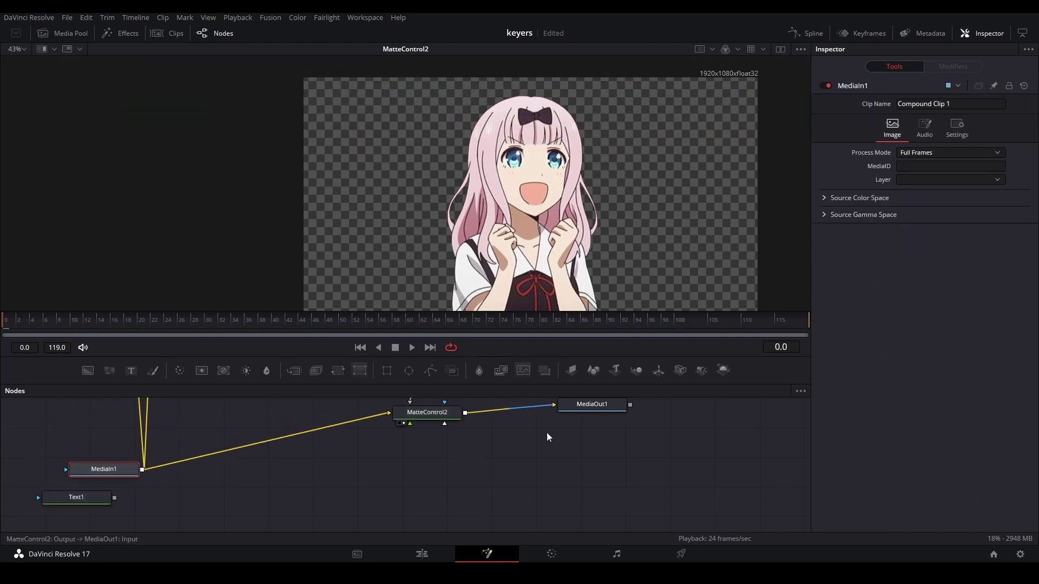
pyautogui.moveTo(547, 434); pyautogui.dragTo(439, 499)
pyautogui.moveTo(638, 445); pyautogui.dragTo(407, 469)
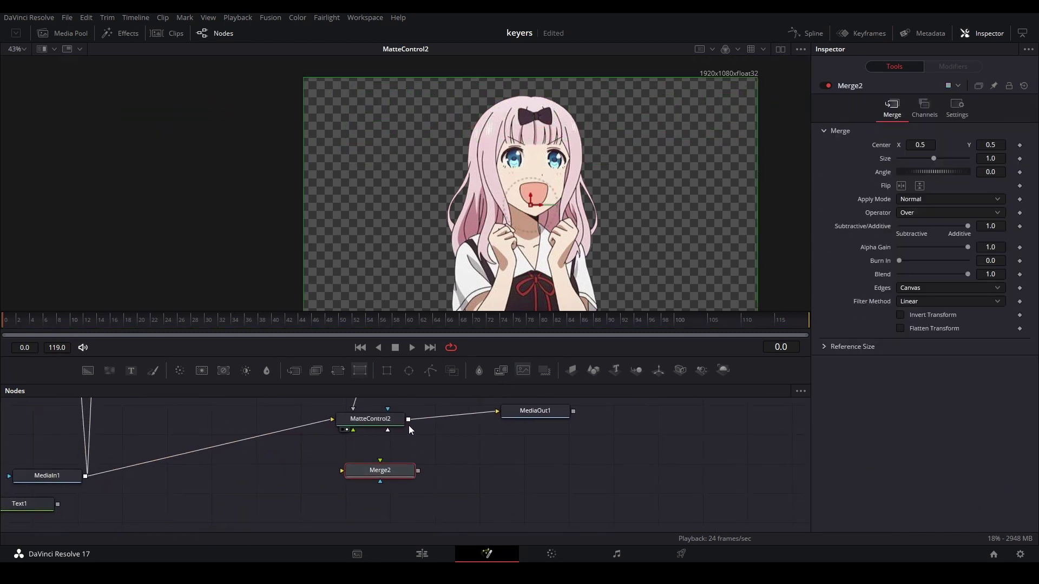
# Merge MatteControl2 over MediaIn1 in Merge2, show Merge2 in the viewer and connect it to MediaOut1.
pyautogui.moveTo(408, 420); pyautogui.dragTo(391, 478)
pyautogui.moveTo(86, 477); pyautogui.dragTo(380, 471)
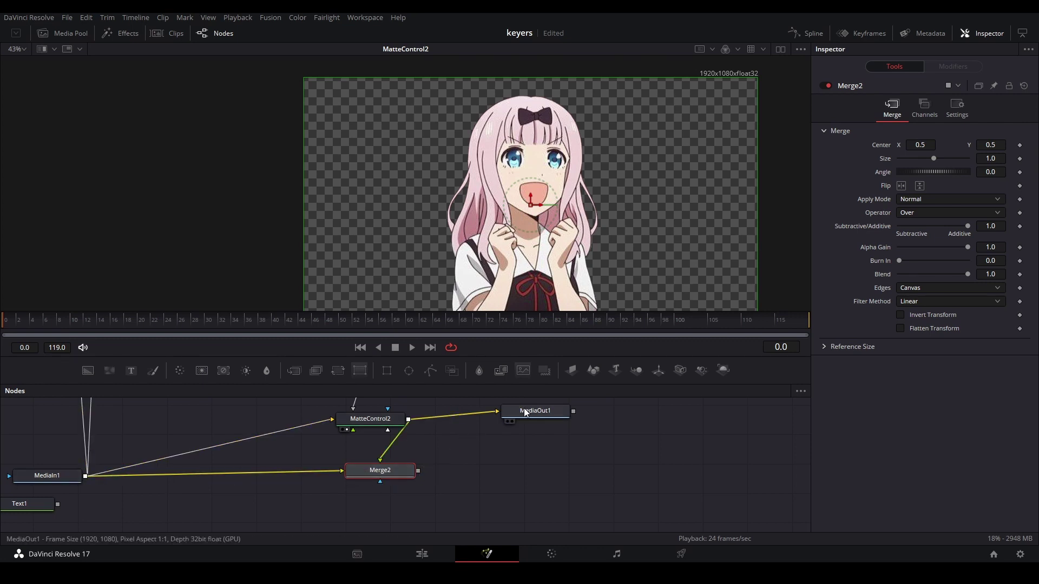
pyautogui.click(487, 413)
pyautogui.press('2')
pyautogui.moveTo(387, 473); pyautogui.dragTo(523, 417)
# Composite Text1 over MediaIn1 with a new Merge node placed before Merge2.
pyautogui.hscroll(-2, 125, 501)
pyautogui.moveTo(93, 510); pyautogui.dragTo(250, 458)
pyautogui.click(272, 491)
pyautogui.press('m')
pyautogui.moveTo(209, 500); pyautogui.dragTo(262, 498)
# Set Bitmap1's soft edge to 0.0016 to smooth the matte where the hair overlaps the text.
pyautogui.scroll(4, 479, 145)
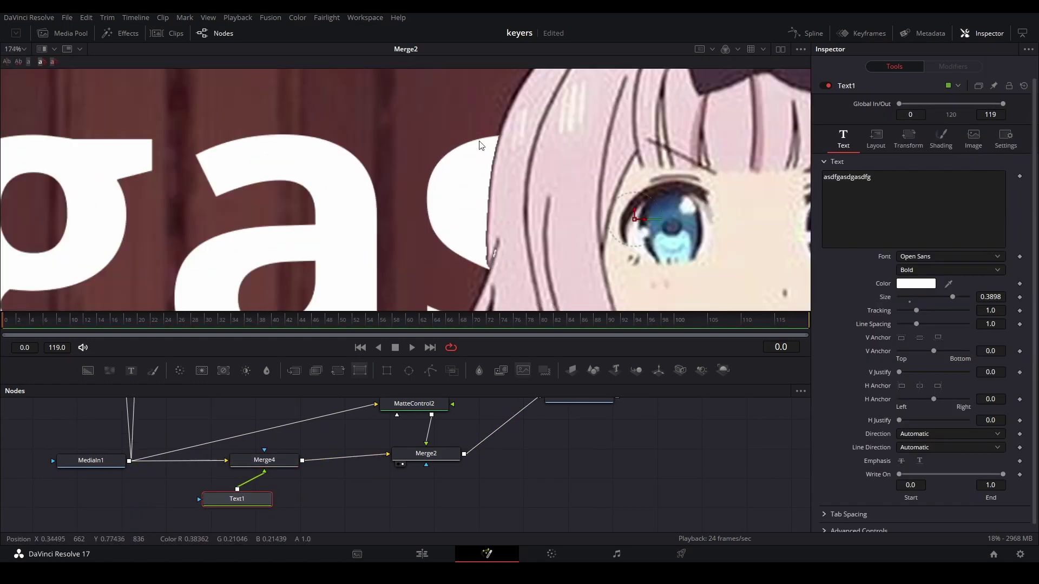
pyautogui.moveTo(479, 143); pyautogui.dragTo(471, 139)
pyautogui.moveTo(464, 401); pyautogui.dragTo(458, 507)
pyautogui.click(212, 457)
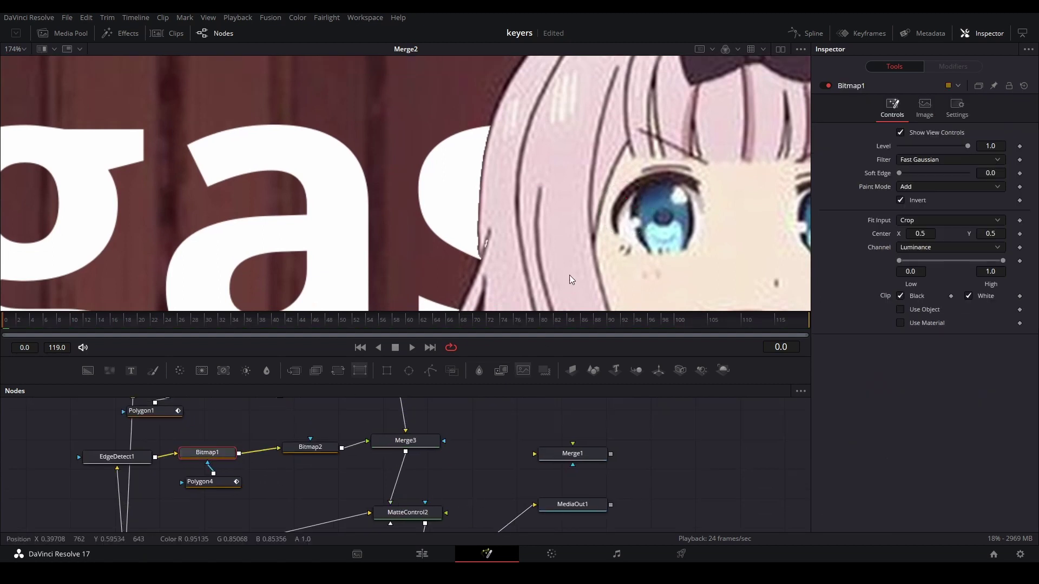
pyautogui.moveTo(901, 172); pyautogui.dragTo(902, 171)
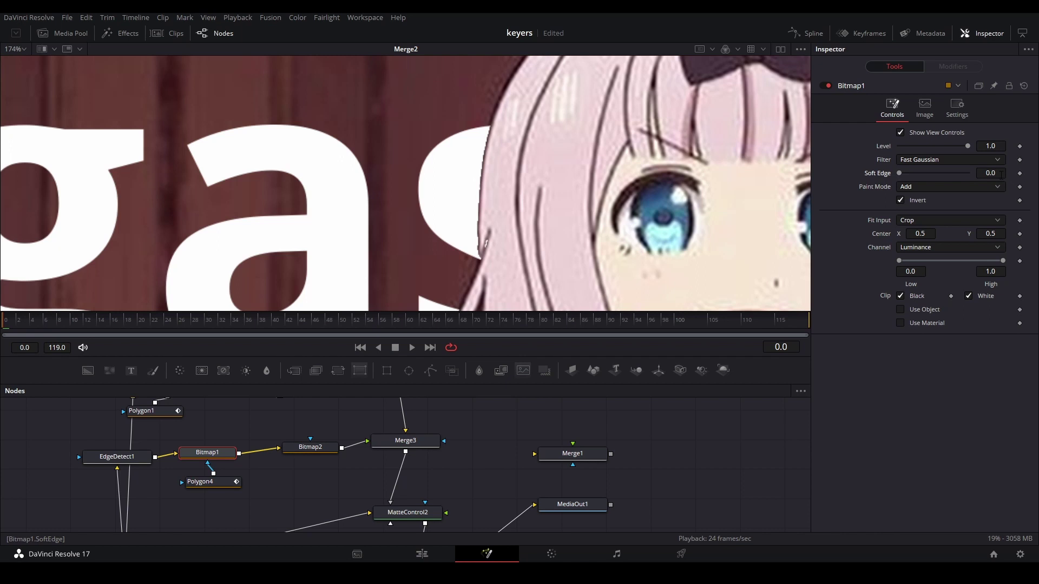
pyautogui.moveTo(991, 173); pyautogui.dragTo(998, 173)
pyautogui.scroll(2, 480, 189)
pyautogui.scroll(-4, 513, 190)
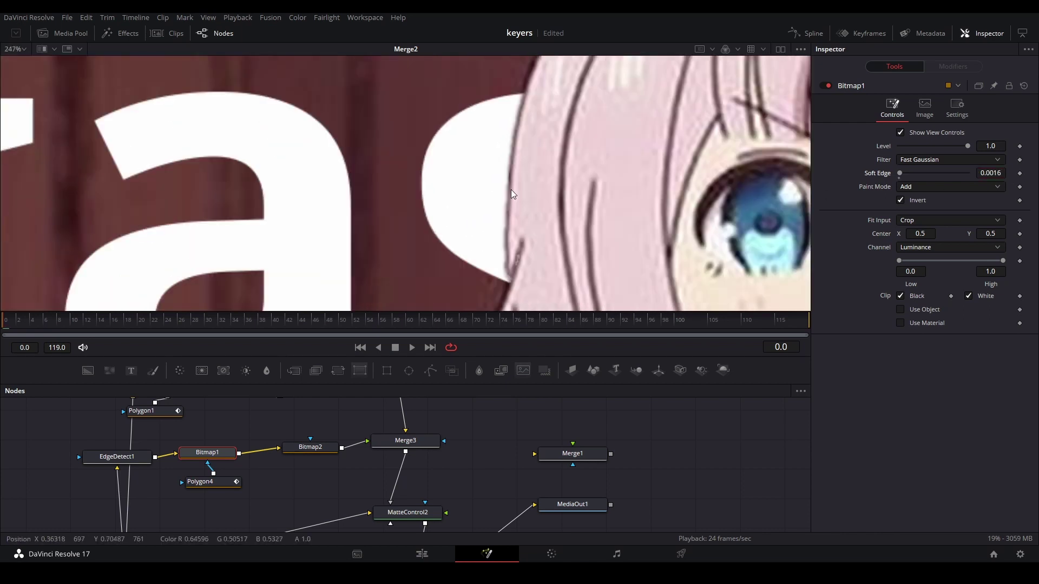
pyautogui.scroll(-2, 313, 479)
# Narrow Bitmap2's alpha range to a low of 0.344 and a high of 0.95 and check the hair edge.
pyautogui.moveTo(306, 407); pyautogui.dragTo(317, 404)
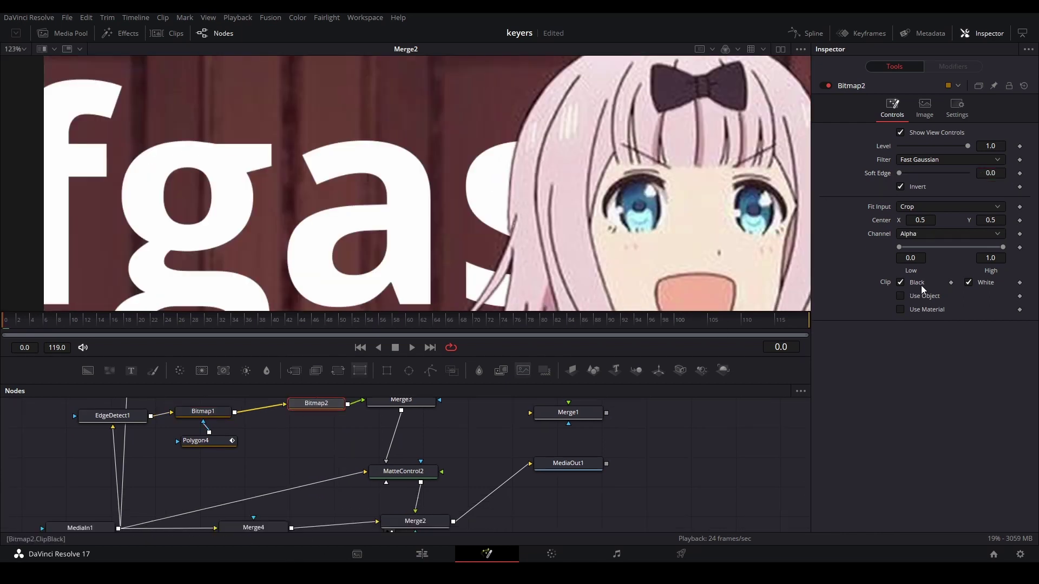
pyautogui.moveTo(957, 248)
pyautogui.mouseDown()
pyautogui.moveTo(940, 247)
pyautogui.moveTo(953, 247)
pyautogui.mouseUp()
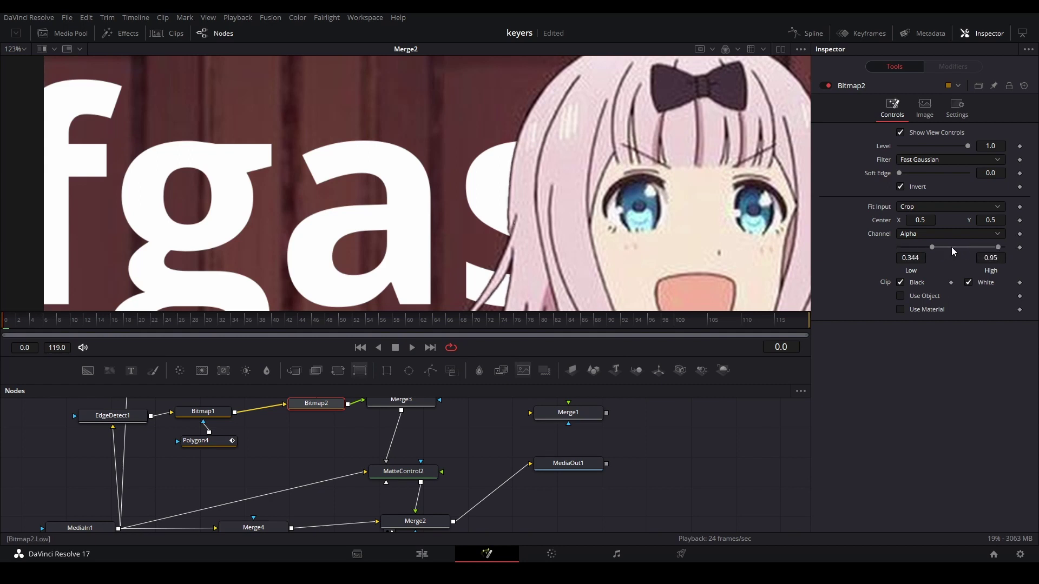
pyautogui.scroll(6, 554, 164)
pyautogui.scroll(-6, 649, 233)
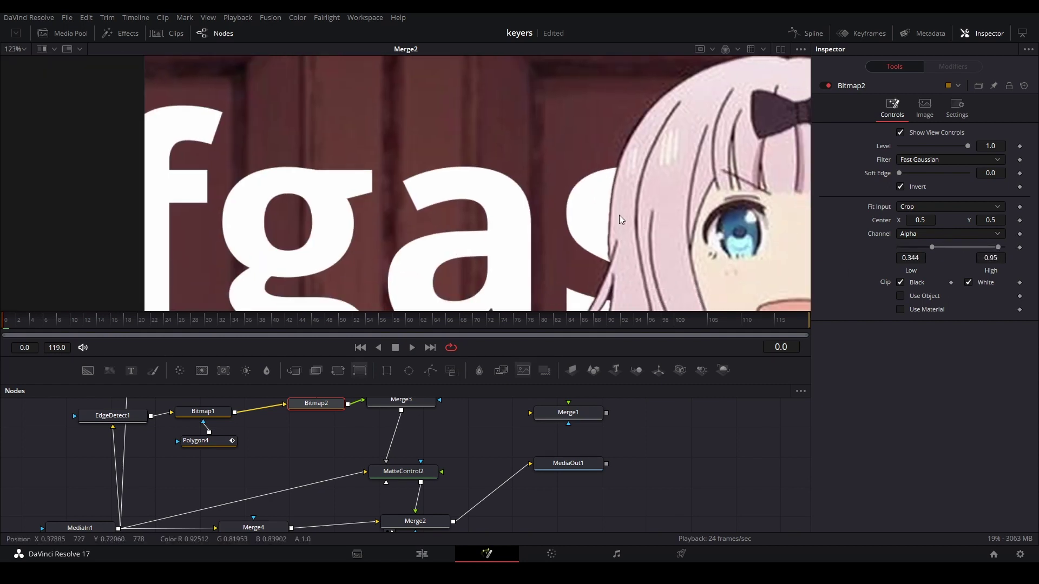
# Move the Text1 title down behind the character's arms and inspect the matte edges against the letters.
pyautogui.scroll(-3, 306, 463)
pyautogui.click(248, 472)
pyautogui.scroll(-4, 697, 189)
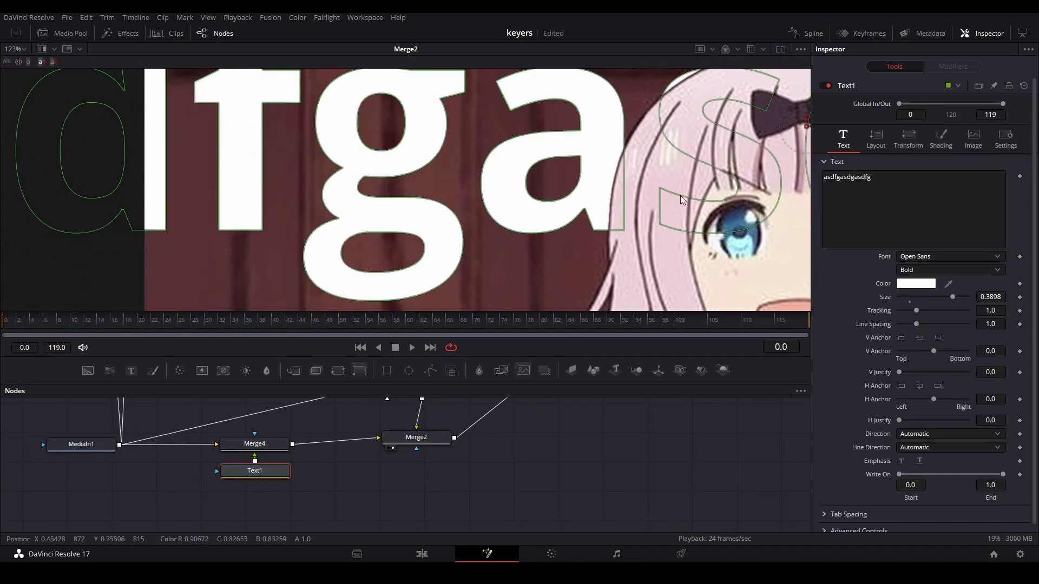
pyautogui.moveTo(590, 219); pyautogui.dragTo(518, 183)
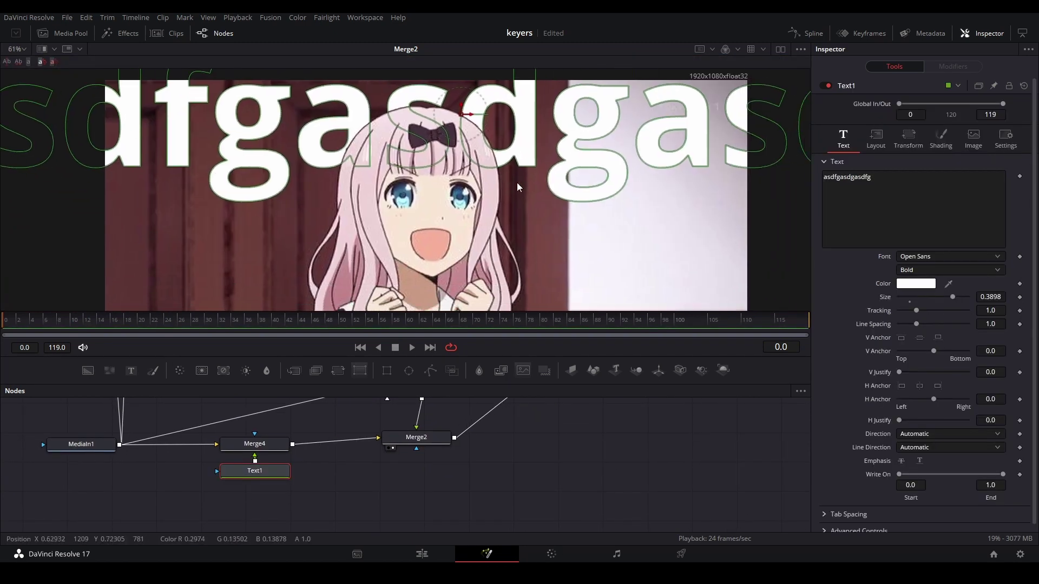
pyautogui.moveTo(462, 113); pyautogui.dragTo(421, 223)
pyautogui.moveTo(538, 279)
pyautogui.mouseDown()
pyautogui.moveTo(511, 223)
pyautogui.moveTo(421, 245)
pyautogui.moveTo(412, 268)
pyautogui.moveTo(534, 274)
pyautogui.mouseUp()
pyautogui.scroll(5, 534, 277)
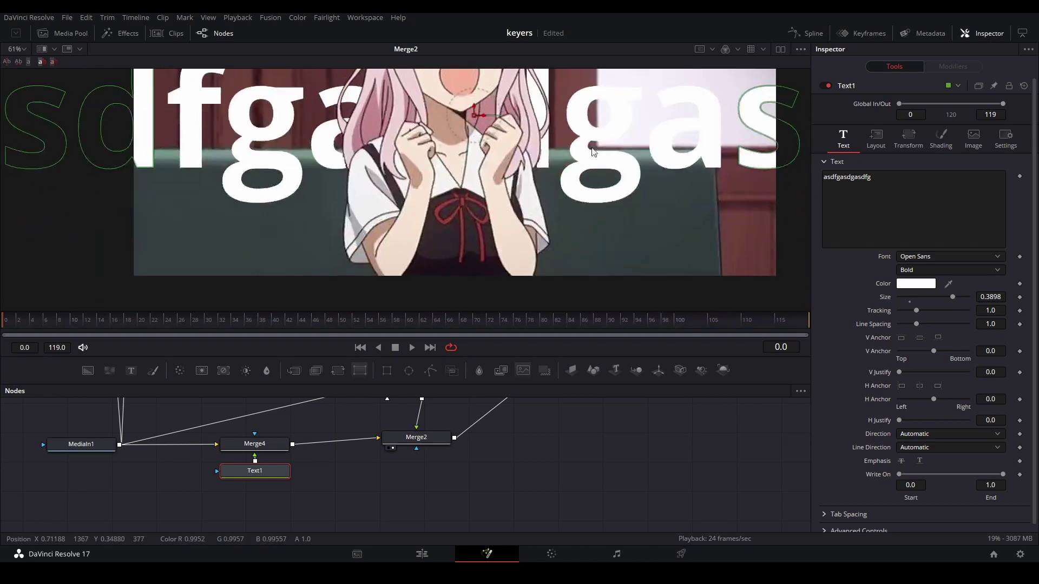
pyautogui.scroll(-3, 538, 152)
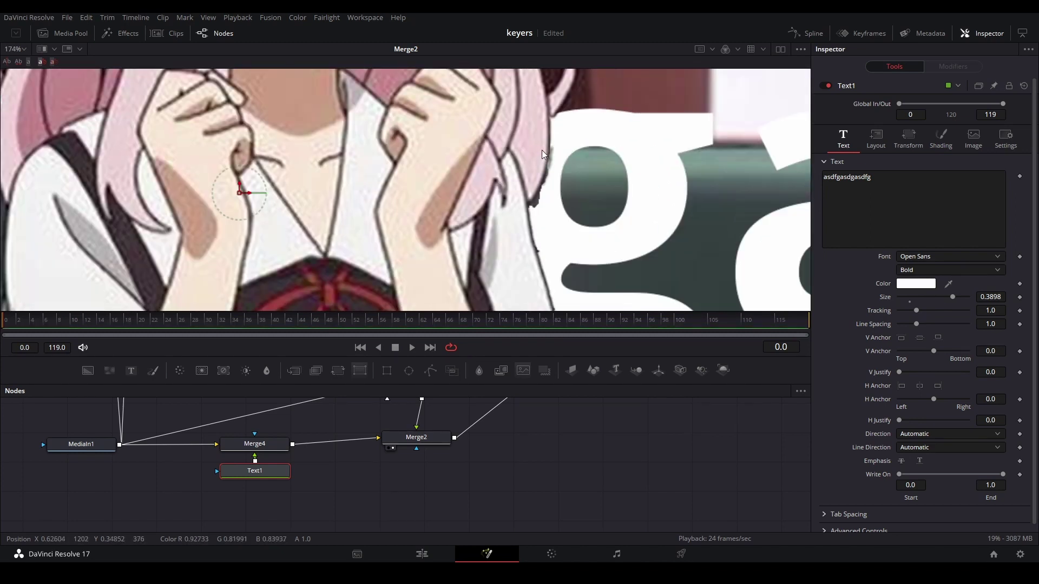
pyautogui.scroll(3, 542, 152)
pyautogui.scroll(-3, 547, 157)
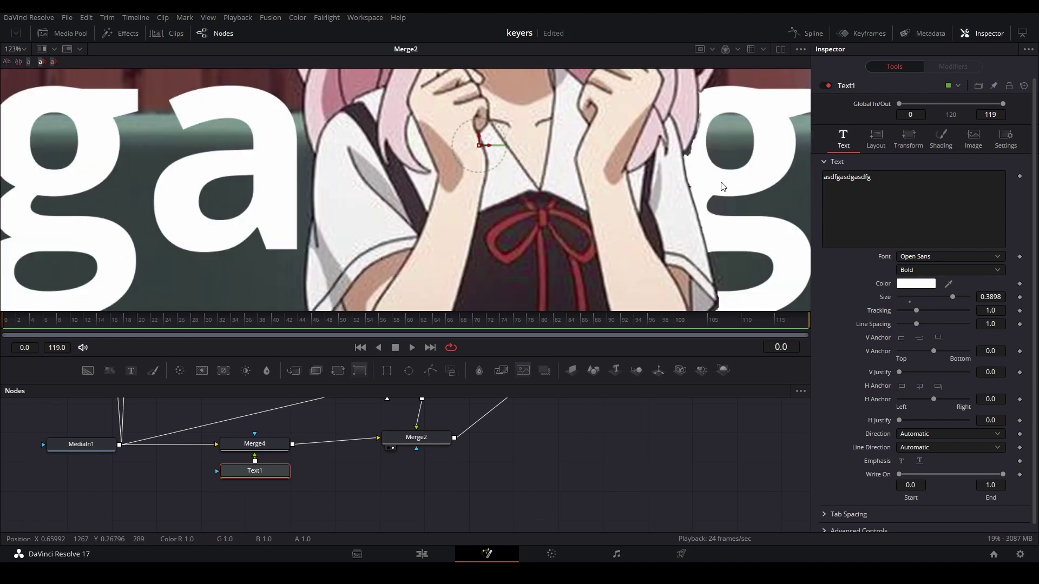